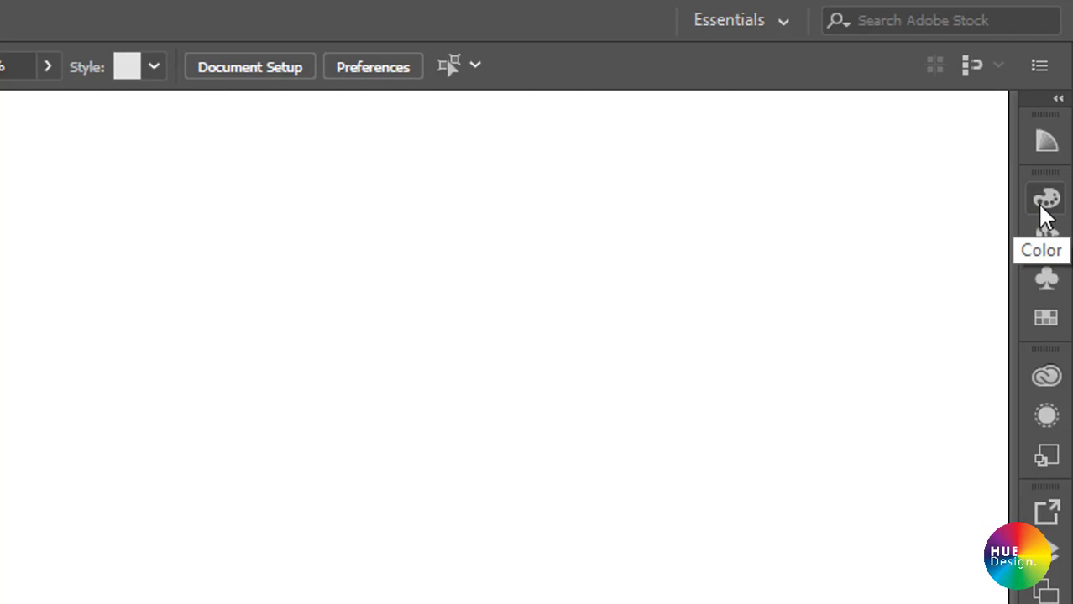
- Open the Color panel from the Window menu and float it off the dock
left_click(1044, 201)
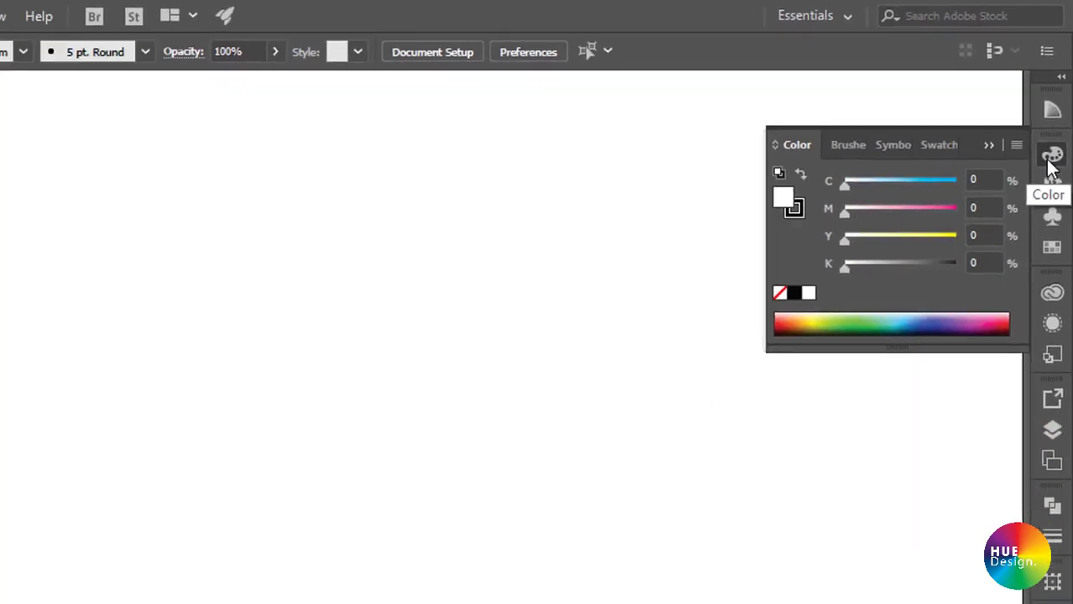
left_click(1056, 109)
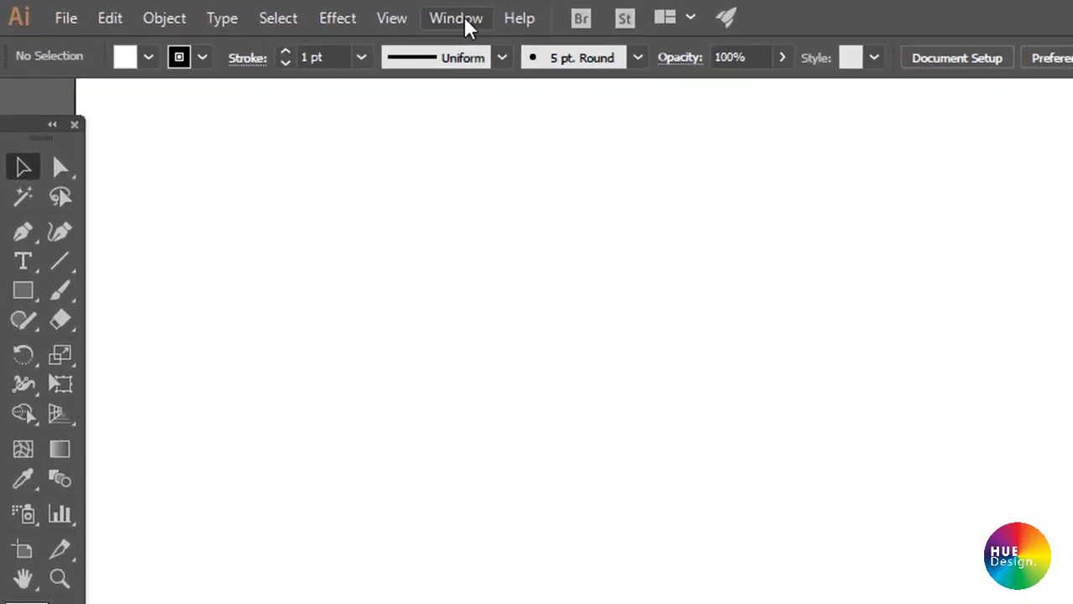
left_click(403, 19)
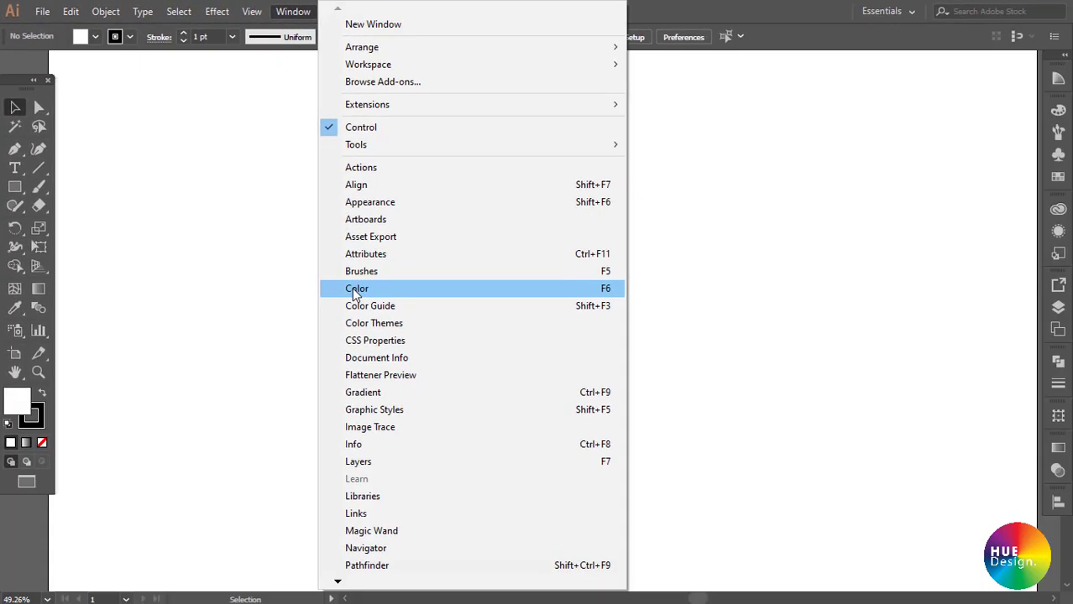
left_click(355, 291)
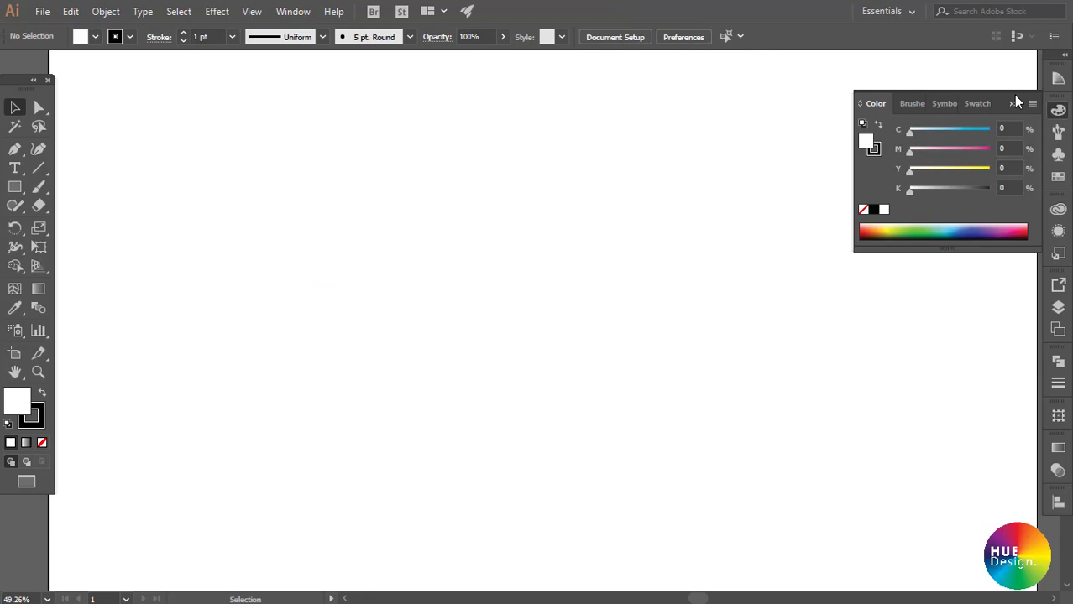
mouse_move(1003, 97)
left_mouse_down()
mouse_move(775, 148)
mouse_move(759, 102)
mouse_move(942, 80)
mouse_move(913, 75)
mouse_move(920, 67)
mouse_move(1044, 127)
mouse_move(1056, 107)
left_mouse_up()
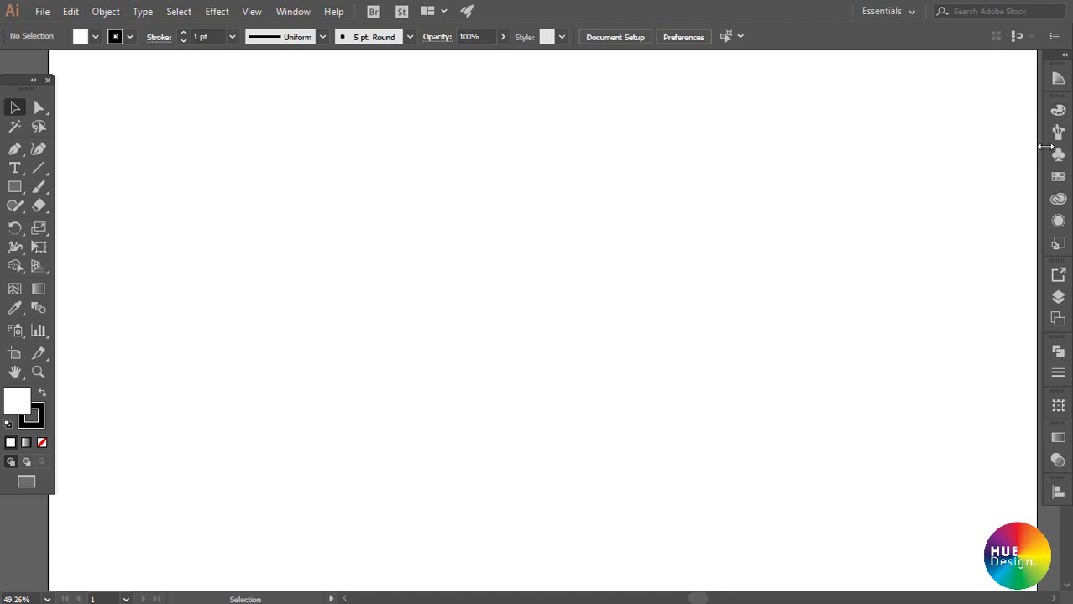
- Switch the Color panel to CMYK and reset to the default white fill and black stroke
left_click(1058, 111)
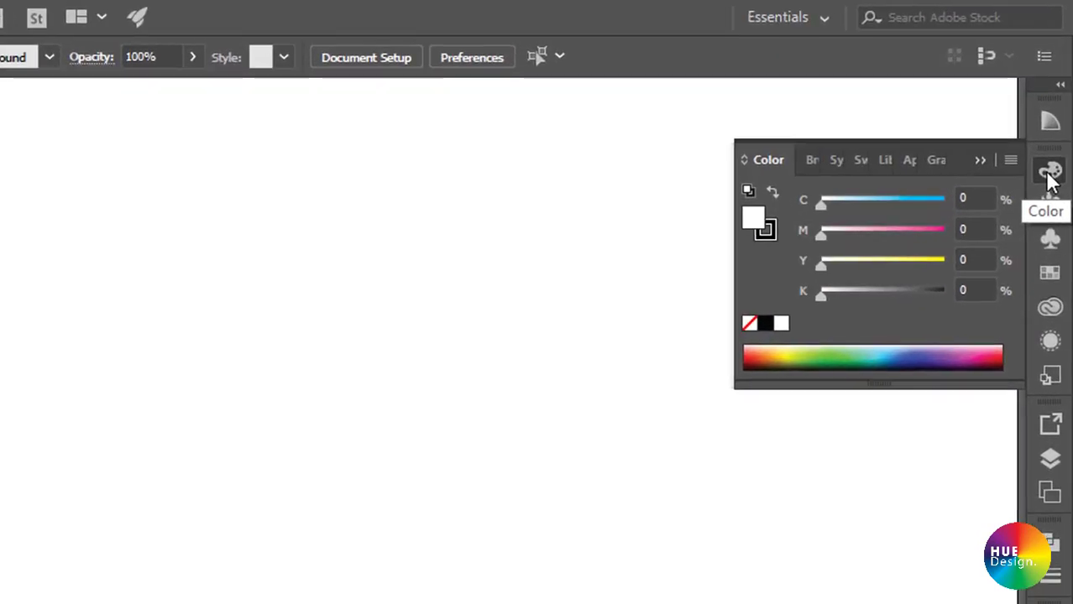
left_click(1011, 160)
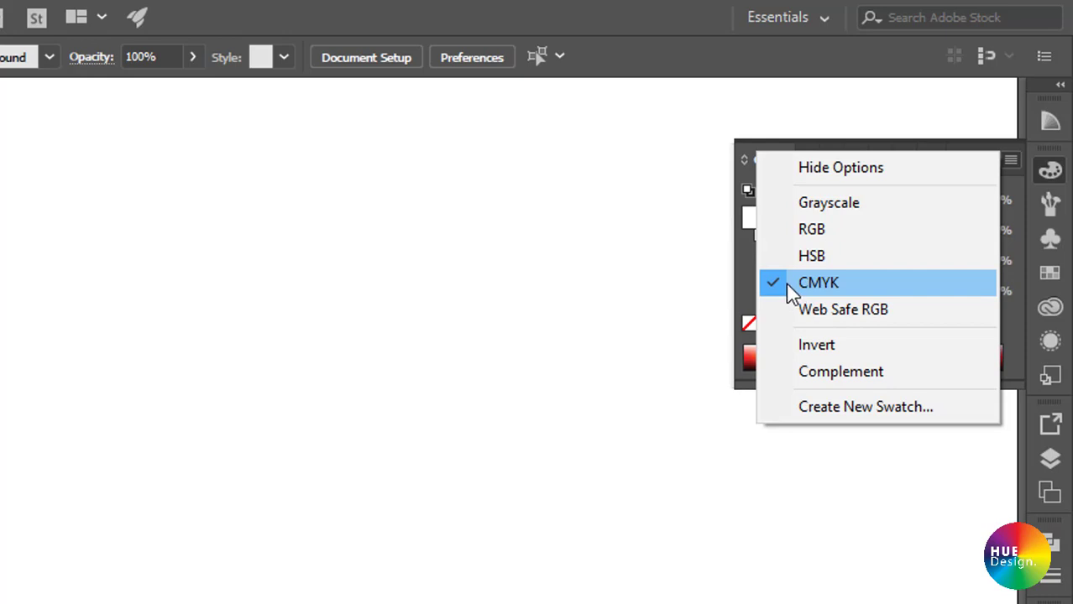
left_click(839, 371)
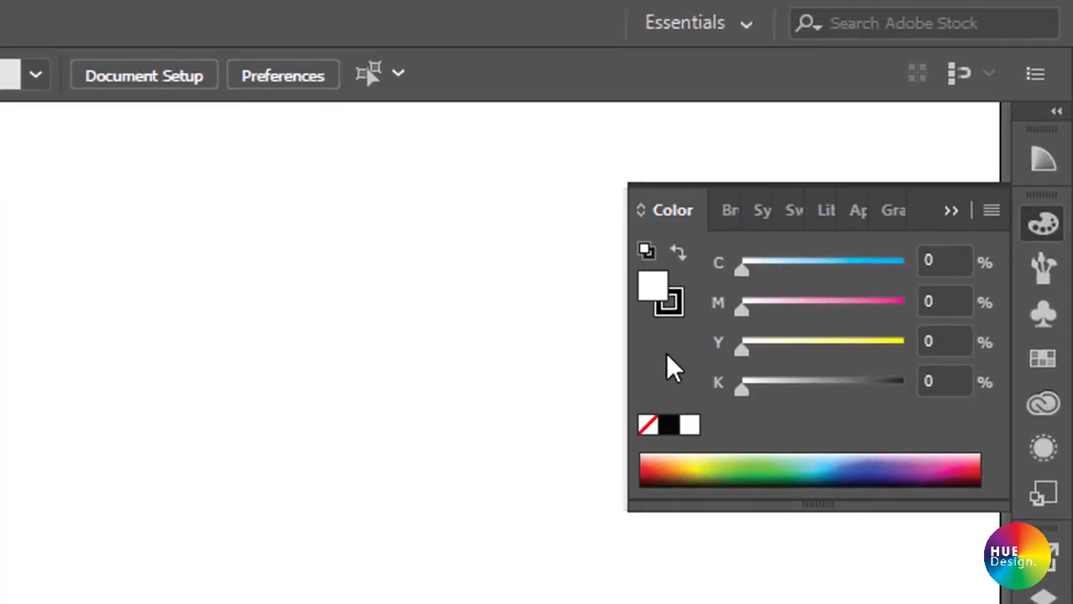
left_click(648, 259)
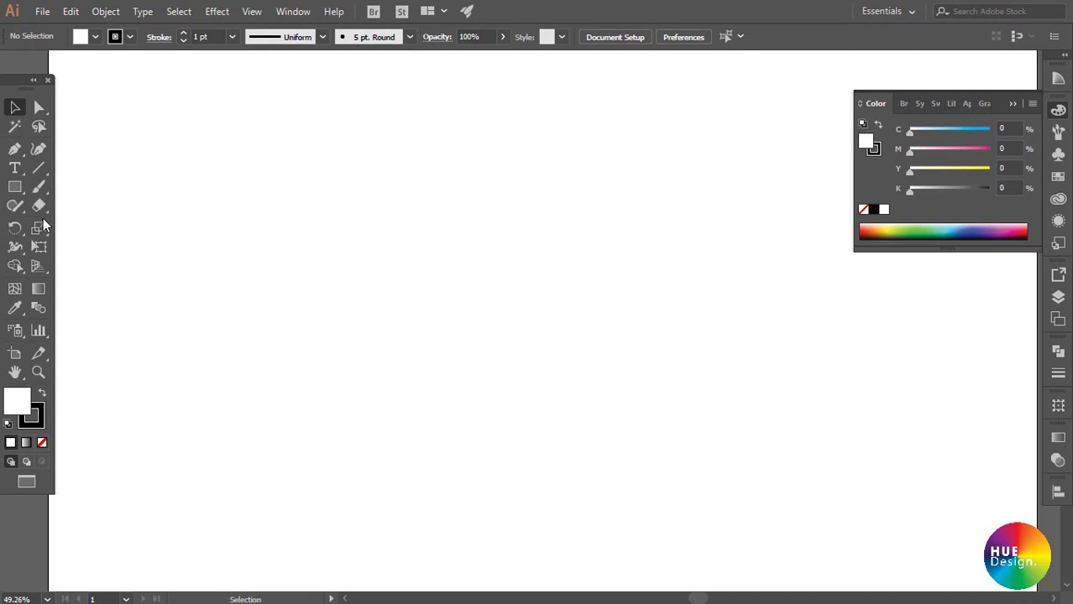
- Draw a square on the artboard with the Rectangle tool and select it
left_click(15, 186)
mouse_move(368, 163)
left_mouse_down()
mouse_move(469, 233)
mouse_move(632, 383)
mouse_move(602, 392)
left_mouse_up()
left_click(15, 107)
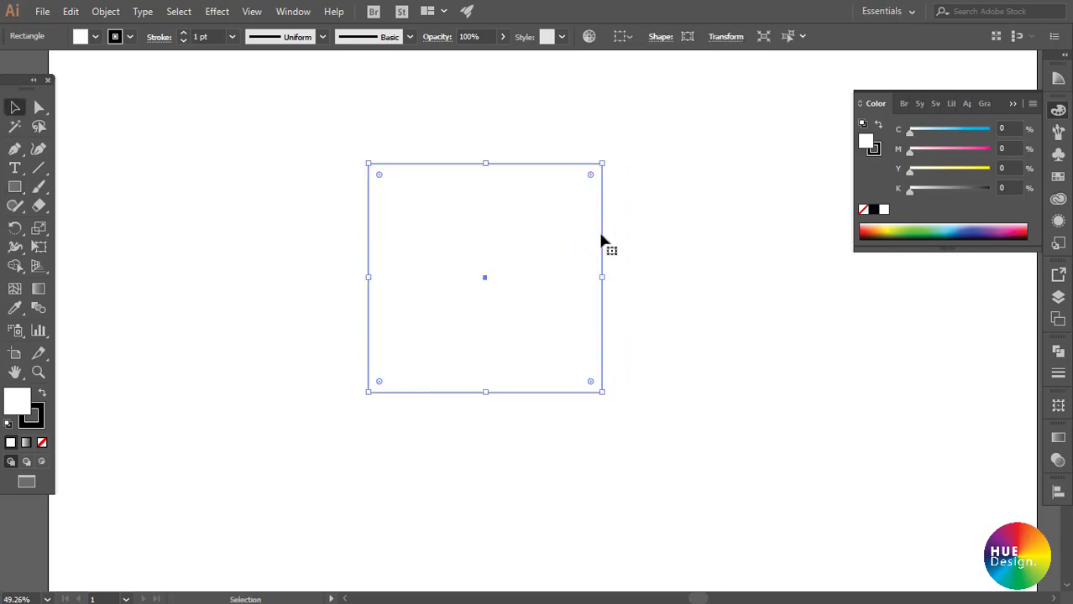
left_click(659, 262)
left_click_drag(661, 303, 575, 257)
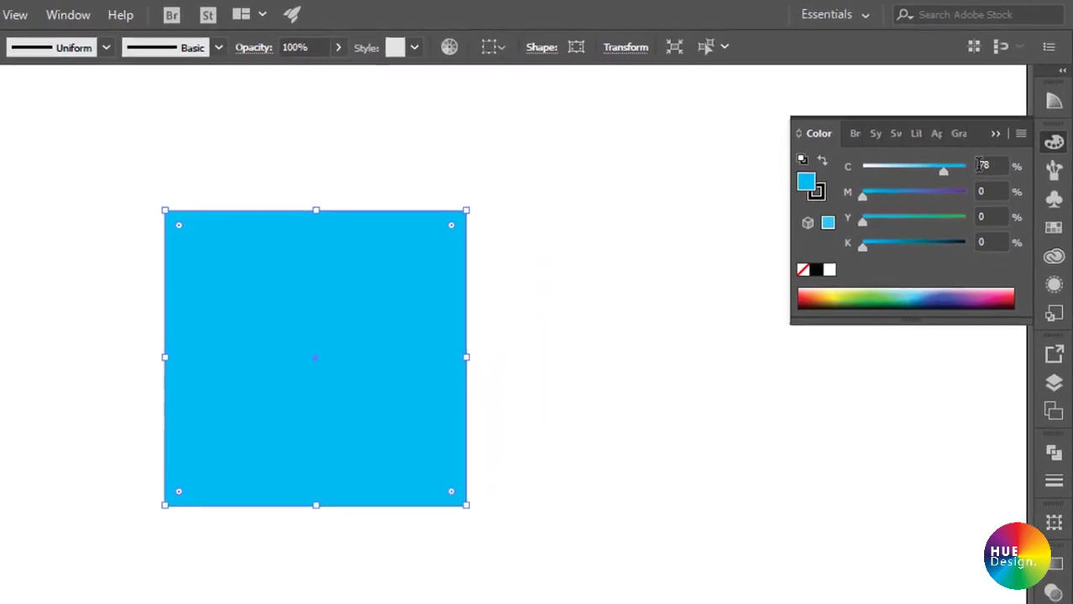
- Switch the Color panel to Grayscale and set the square's K value to 70%
left_click(1021, 135)
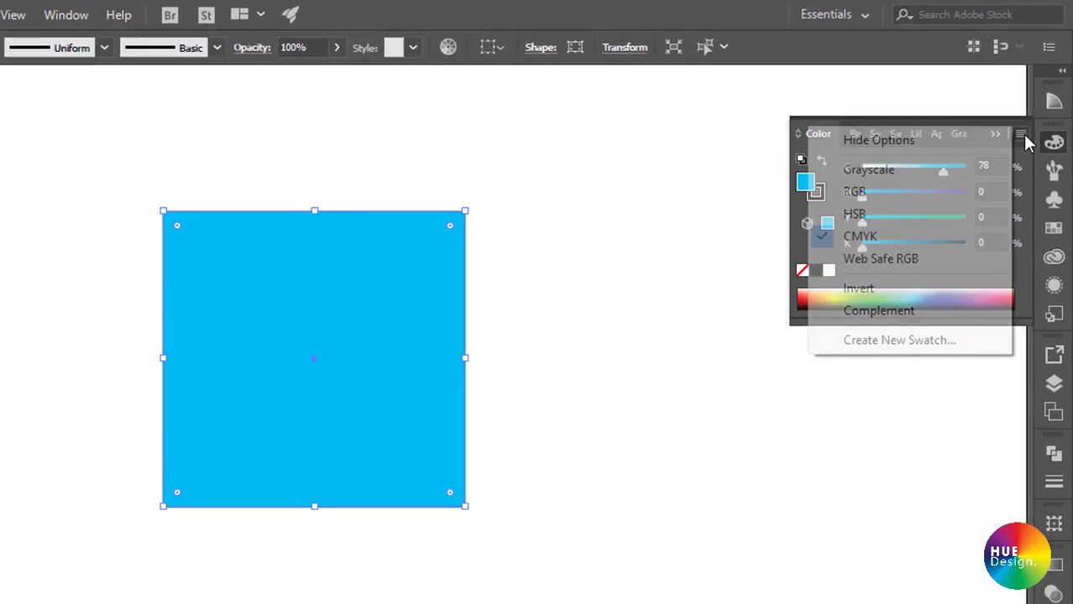
left_click(882, 170)
mouse_move(885, 174)
left_mouse_down()
mouse_move(958, 182)
mouse_move(898, 193)
mouse_move(919, 174)
mouse_move(870, 177)
mouse_move(965, 173)
mouse_move(920, 176)
left_mouse_up()
left_click(909, 161)
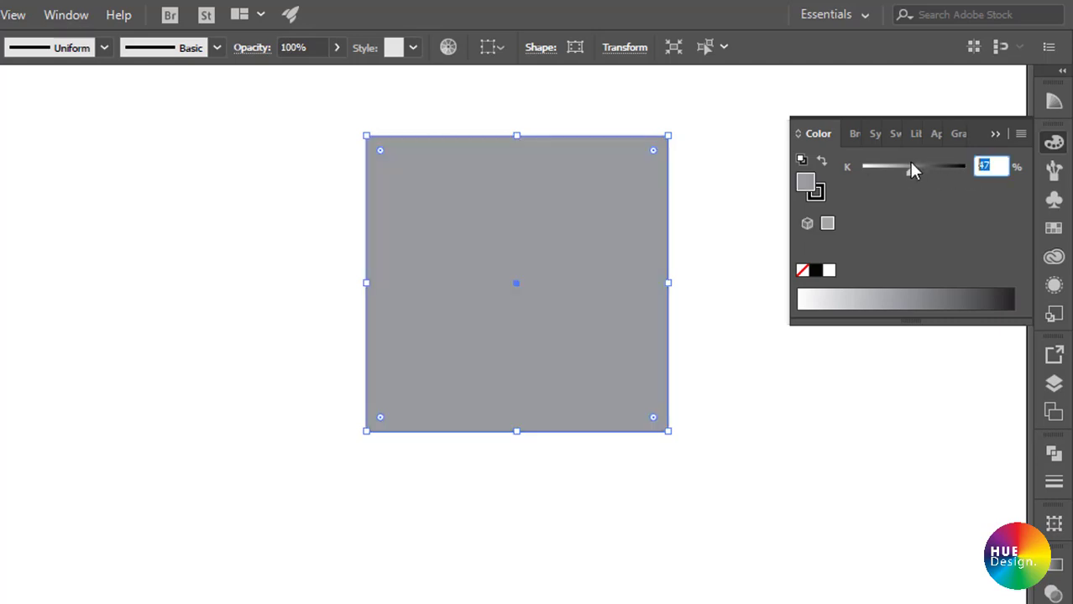
type("70")
left_click(1021, 133)
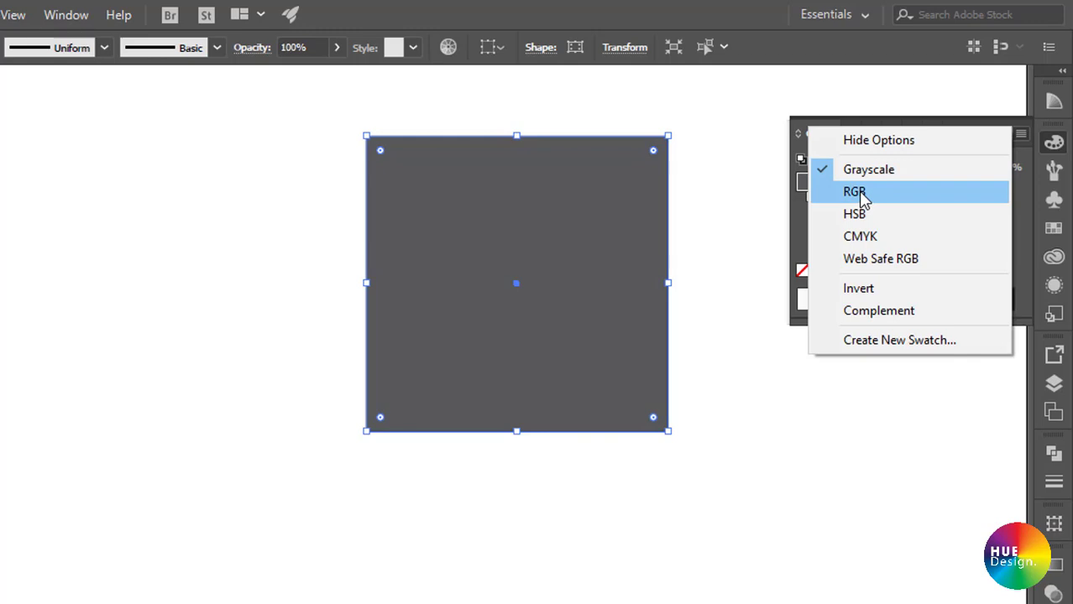
- Switch the Color panel to RGB and raise red to redden the square, checking the R, G, B fields
left_click(861, 195)
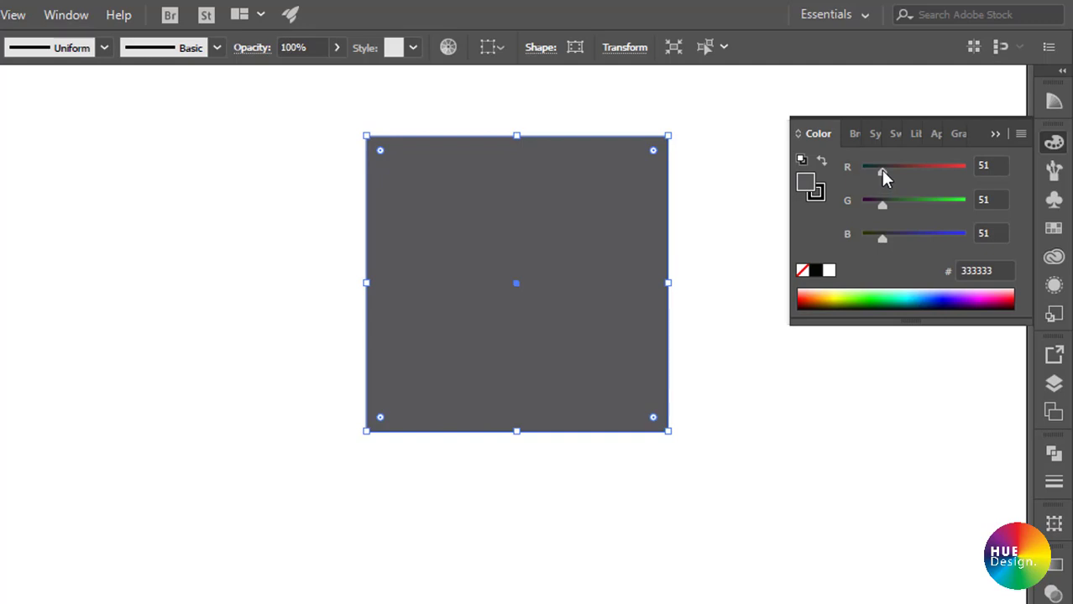
left_click_drag(881, 170, 926, 178)
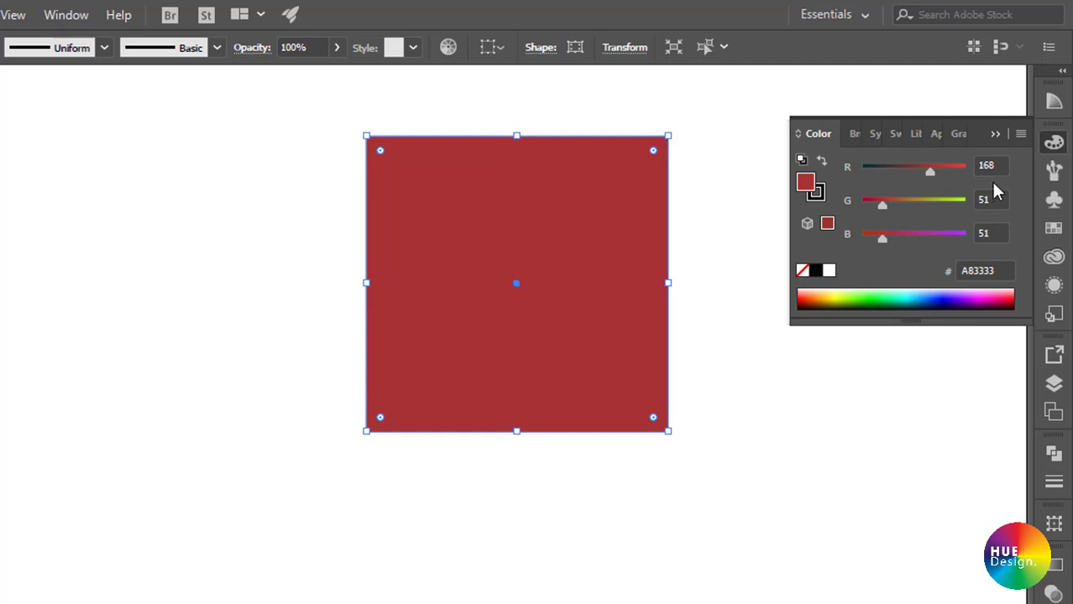
left_click(987, 165)
left_click(982, 199)
left_click(982, 232)
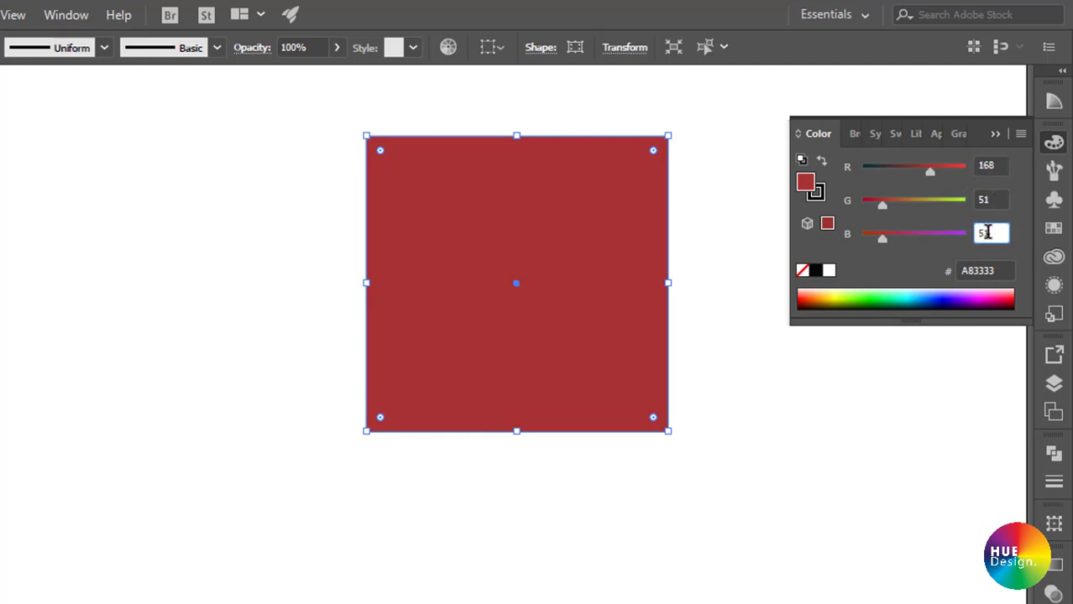
left_click(995, 166)
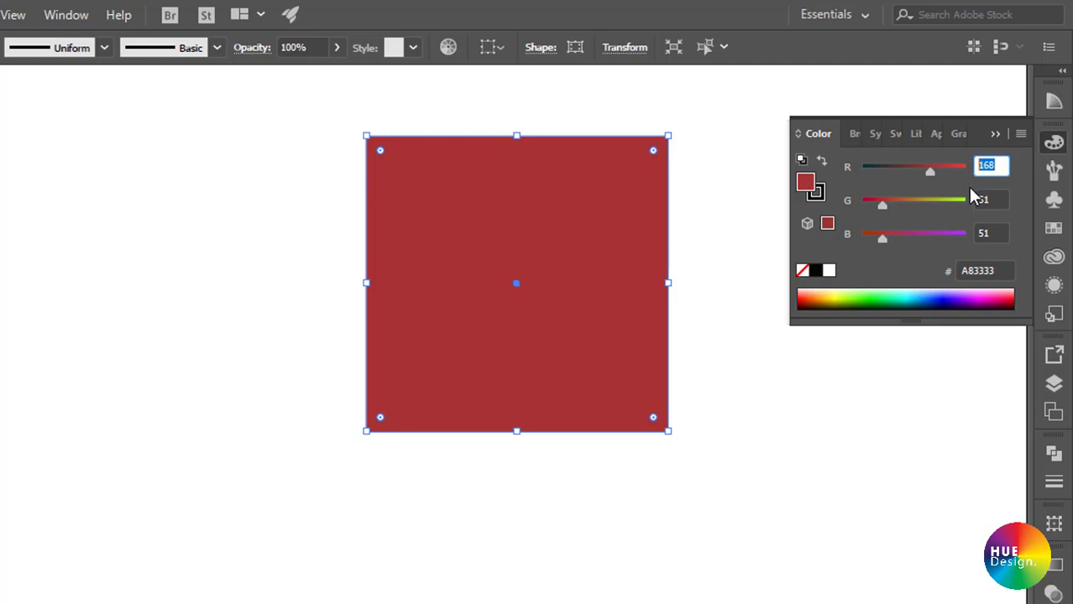
- Edit the hex code and red value, leaving the square's fill light green
left_click(1000, 270)
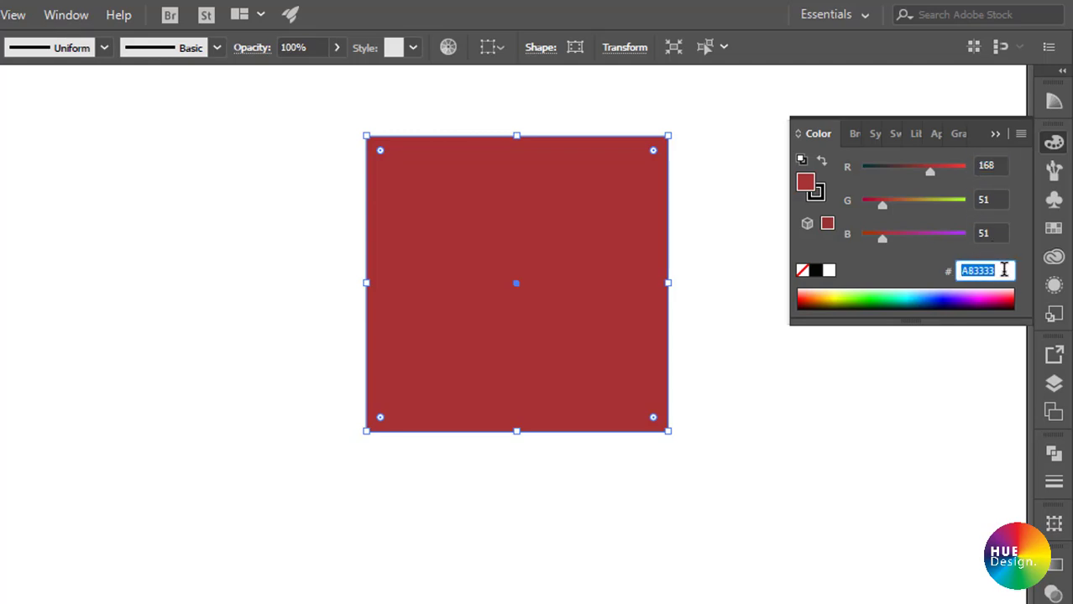
left_click_drag(1003, 270, 948, 269)
left_click(1004, 269)
left_click_drag(994, 270, 944, 273)
mouse_move(999, 166)
left_mouse_down()
mouse_move(973, 167)
mouse_move(977, 233)
left_mouse_up()
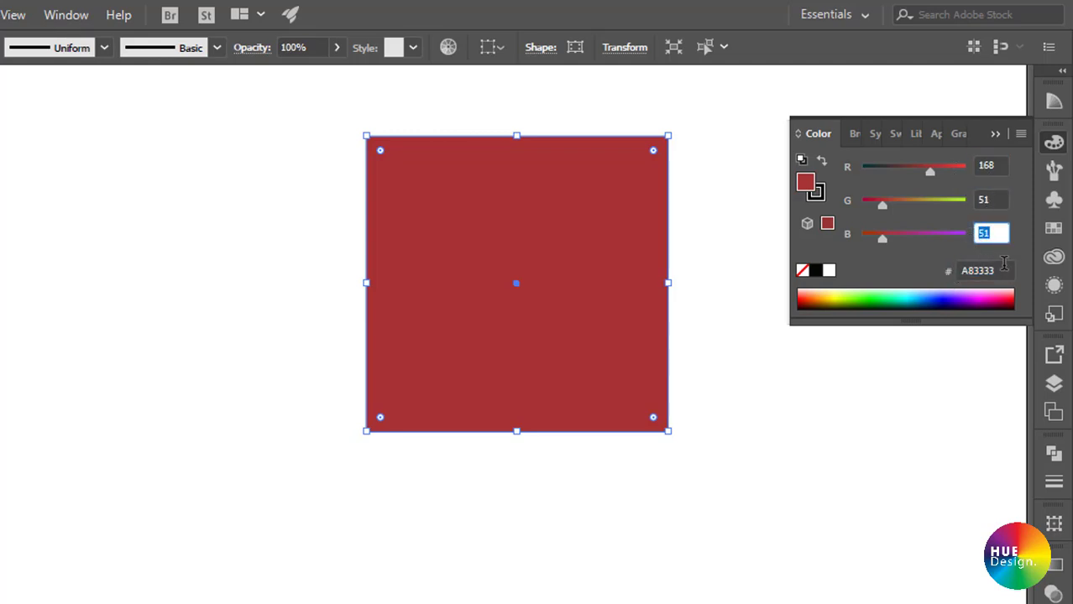
left_click_drag(1001, 269, 947, 270)
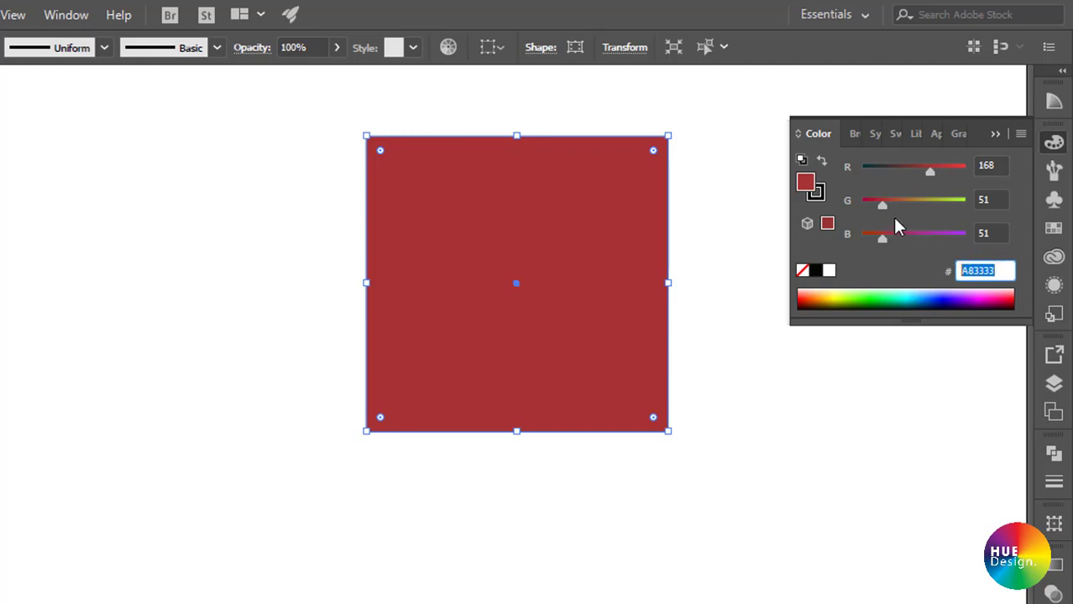
mouse_move(929, 172)
left_mouse_down()
mouse_move(903, 172)
mouse_move(932, 173)
left_mouse_up()
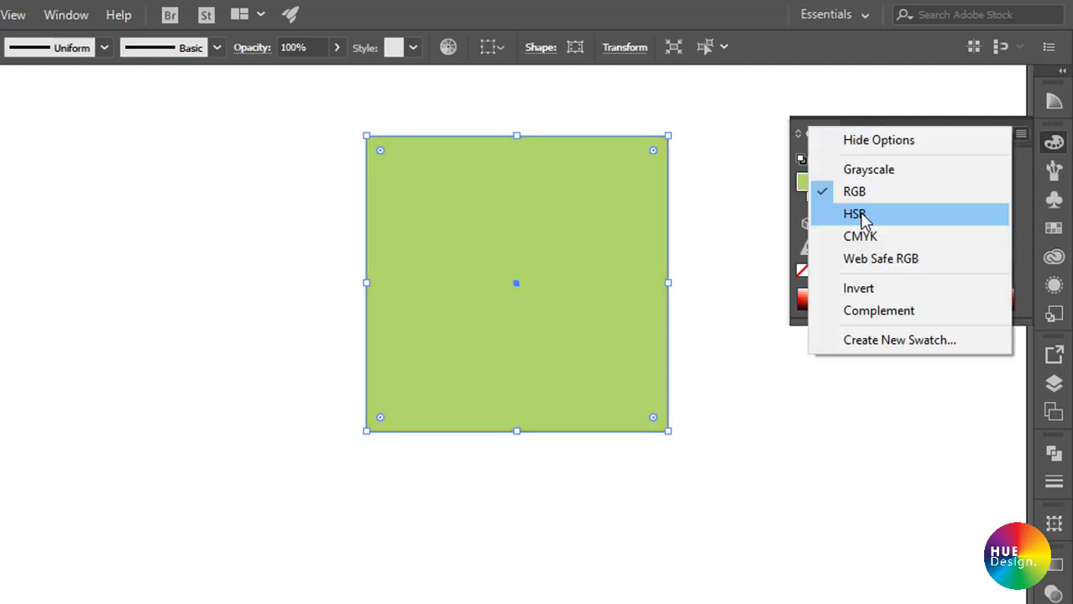
- Switch the Color panel to HSB and shift the square's hue, saturation and brightness
left_click(856, 214)
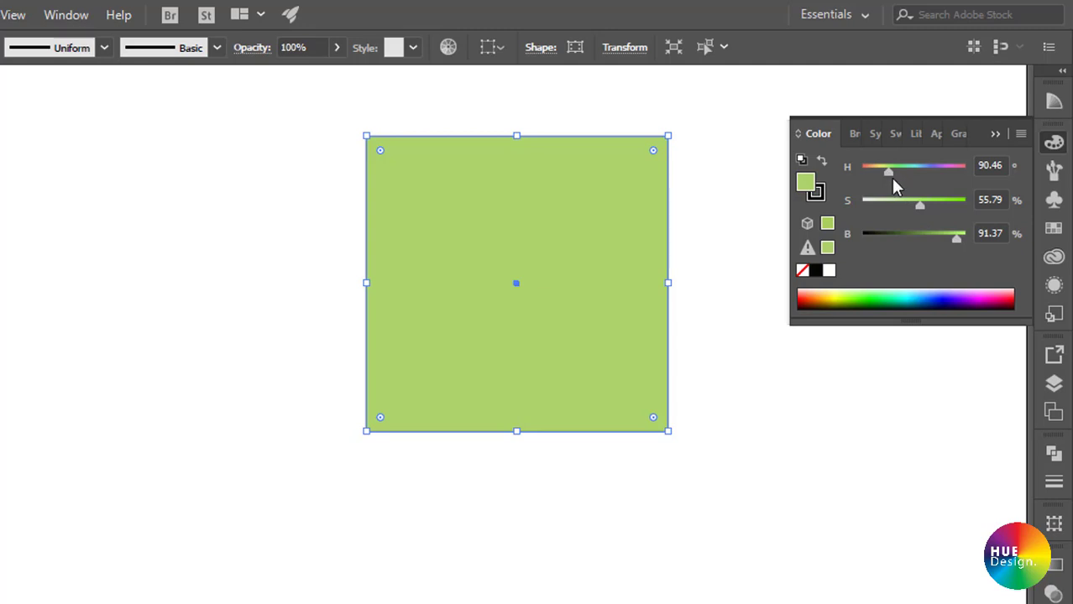
mouse_move(888, 170)
left_mouse_down()
mouse_move(936, 170)
mouse_move(937, 208)
mouse_move(946, 207)
mouse_move(891, 210)
mouse_move(918, 205)
left_mouse_up()
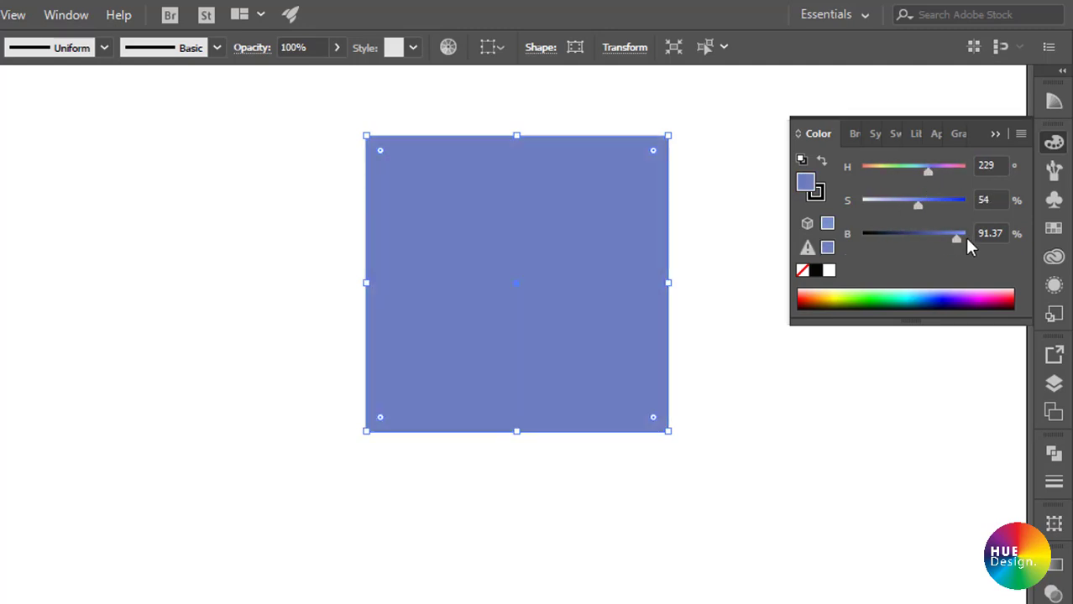
mouse_move(957, 239)
left_mouse_down()
mouse_move(888, 243)
mouse_move(951, 237)
left_mouse_up()
- Switch to CMYK and set the square to dark maroon (C24, M76, Y41, K77)
left_click(1021, 133)
left_click(873, 239)
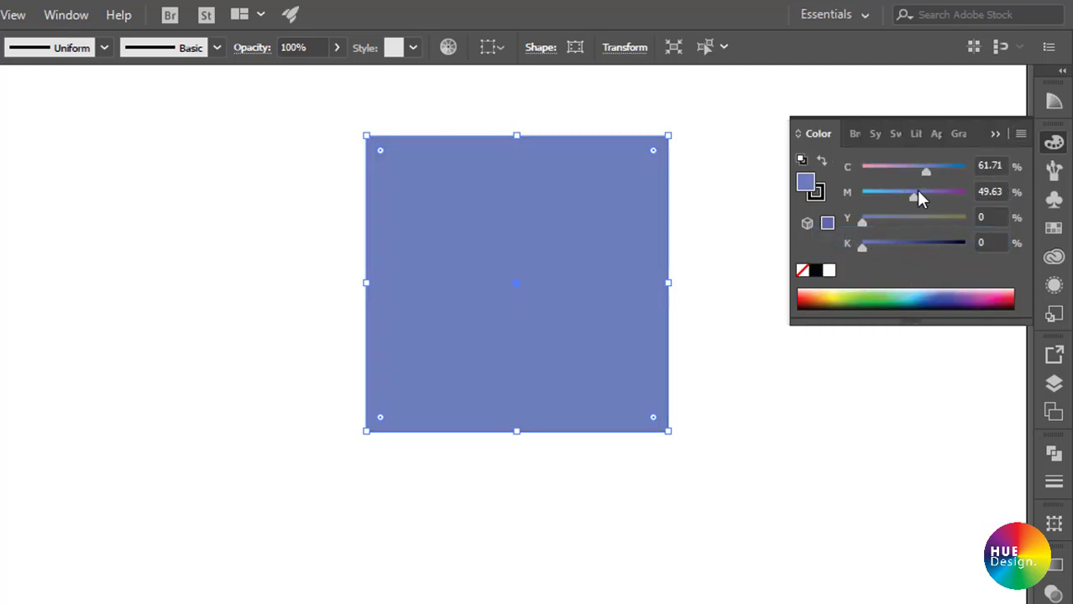
mouse_move(924, 172)
left_mouse_down()
mouse_move(886, 171)
mouse_move(941, 195)
left_mouse_up()
left_click_drag(863, 221, 904, 221)
left_click_drag(927, 250, 945, 241)
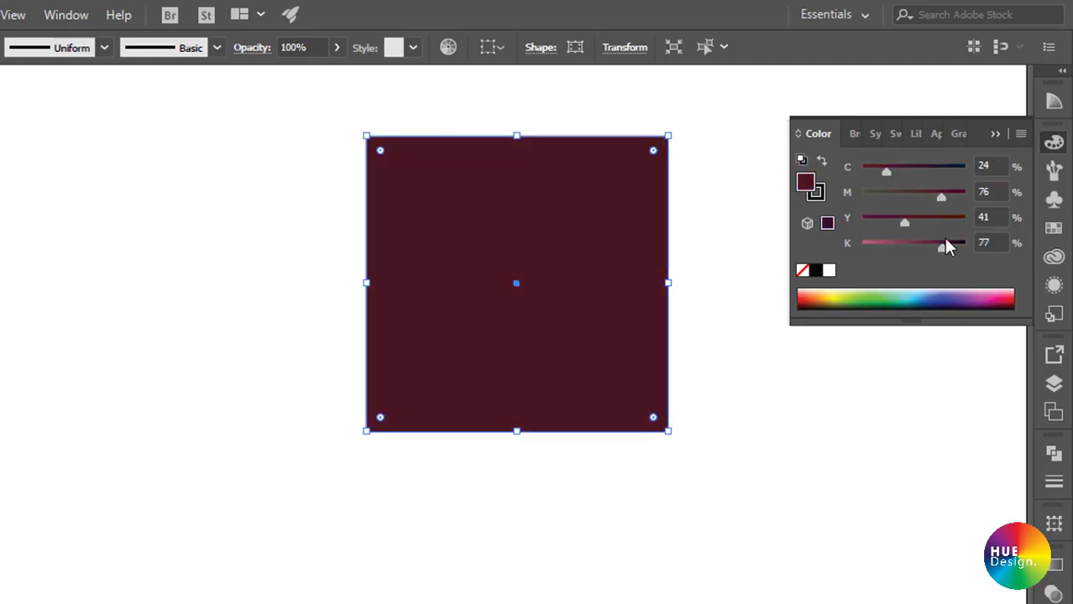
left_click(989, 167)
key("Tab")
key("Tab")
key("Tab")
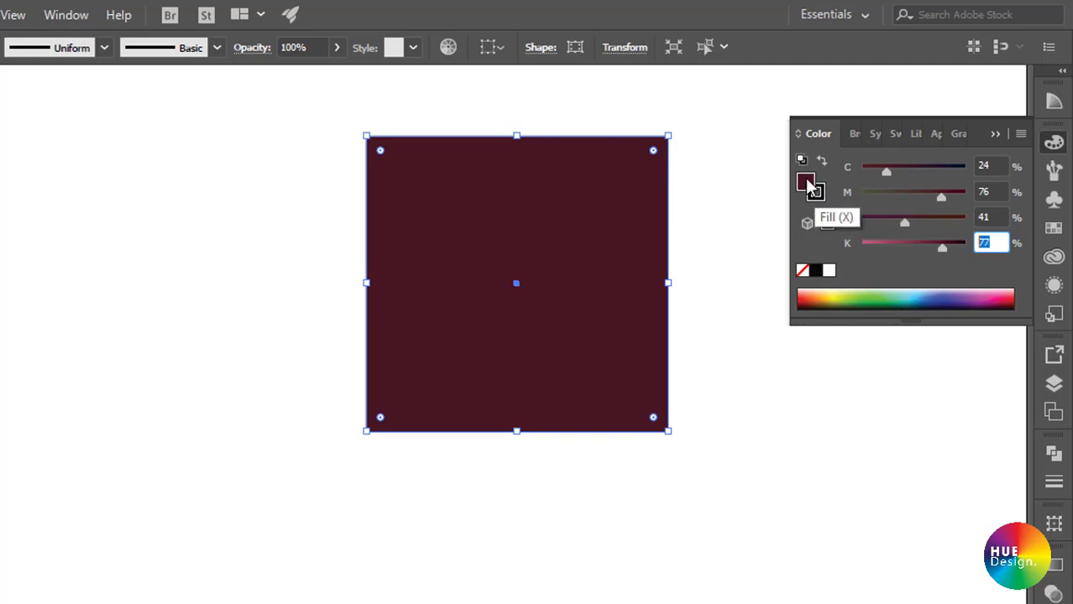
- Draw a circle with the Ellipse tool to the left of the maroon square
left_click(714, 239)
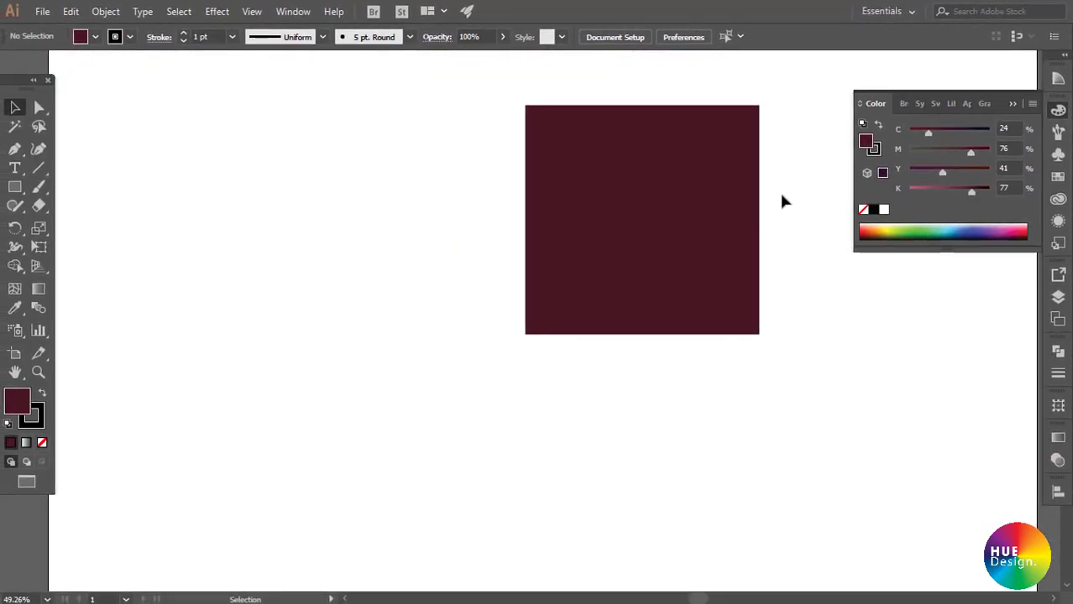
left_click_drag(15, 186, 68, 223)
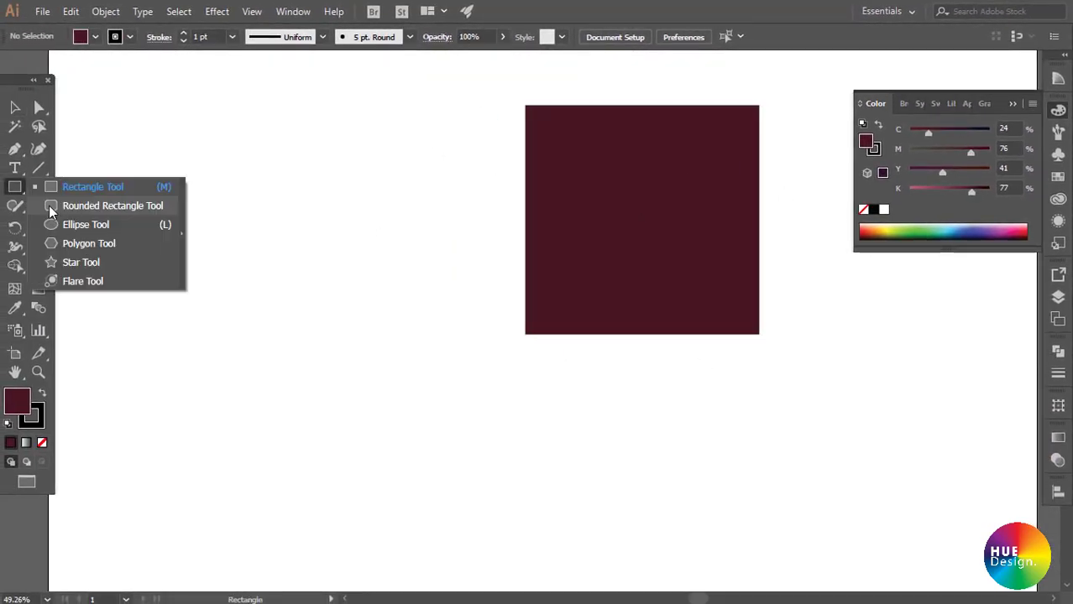
mouse_move(183, 214)
left_mouse_down()
mouse_move(429, 373)
mouse_move(427, 394)
mouse_move(374, 355)
mouse_move(374, 402)
mouse_move(363, 392)
mouse_move(378, 425)
left_mouse_up()
key("v")
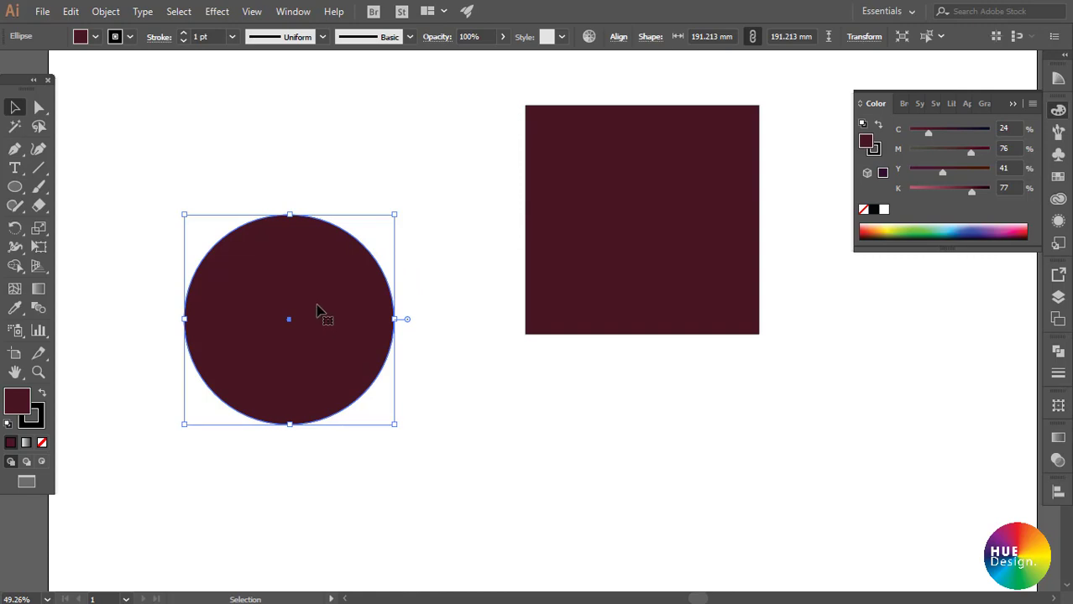
- Give the circle a light blue fill (C66, M14, Y4, K13), toggling between fill and stroke
key("ctrl+z")
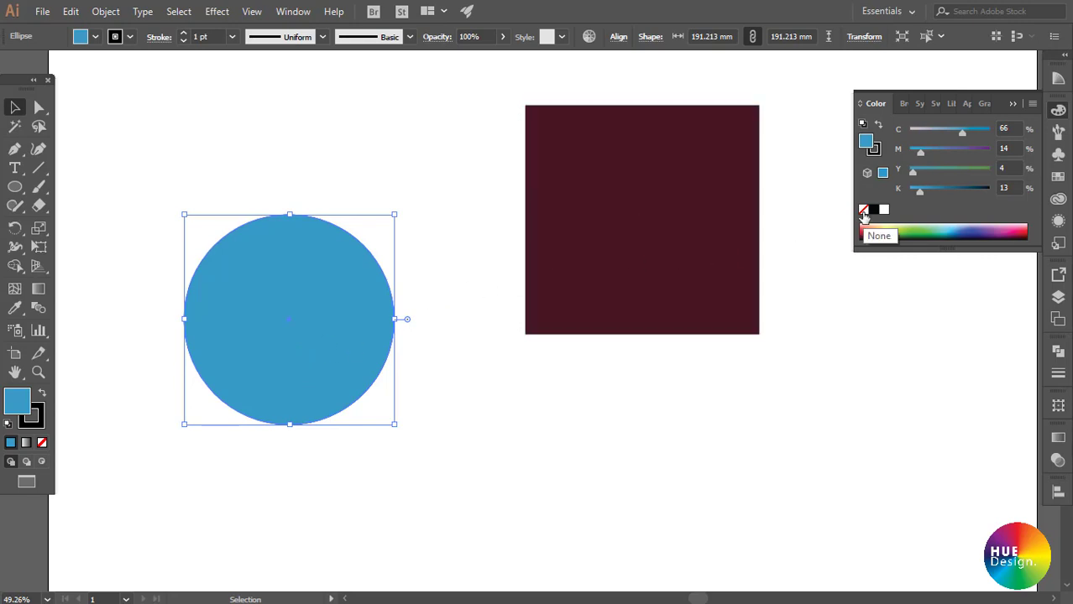
left_click(864, 210)
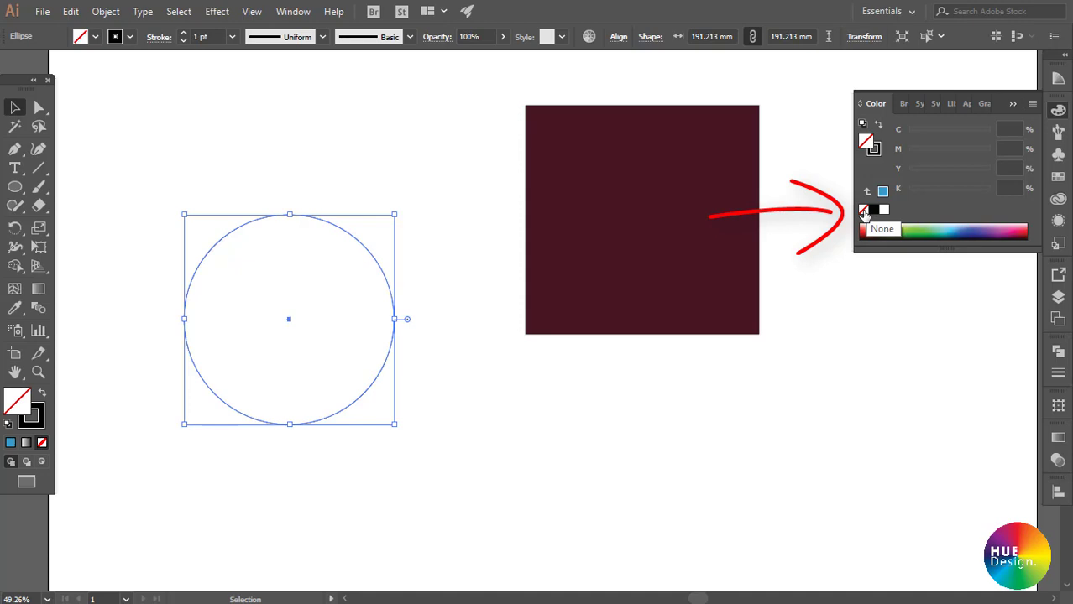
key("ctrl+z")
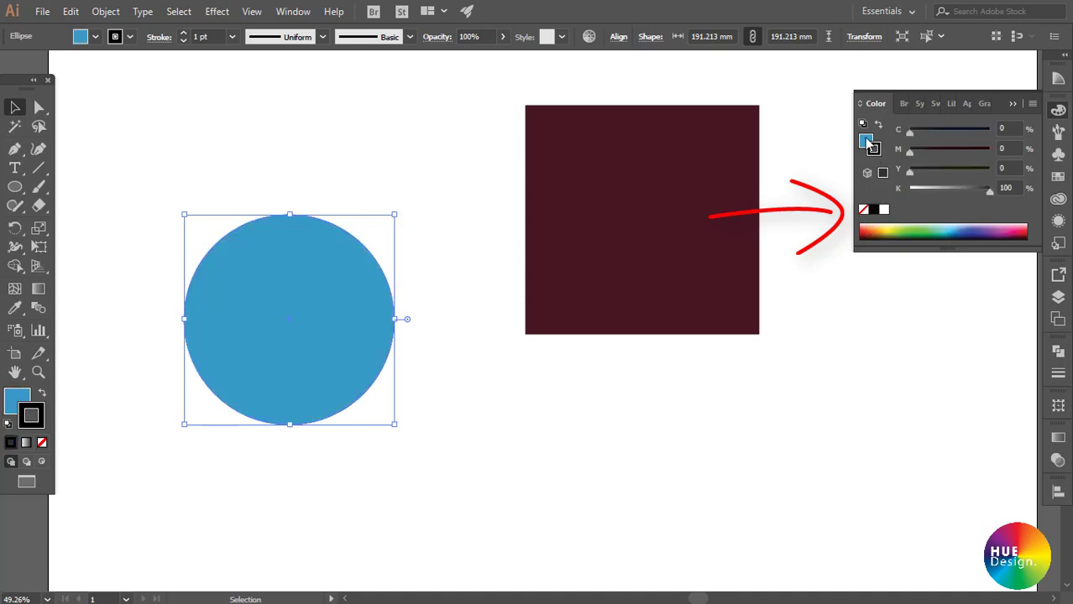
left_click(866, 140)
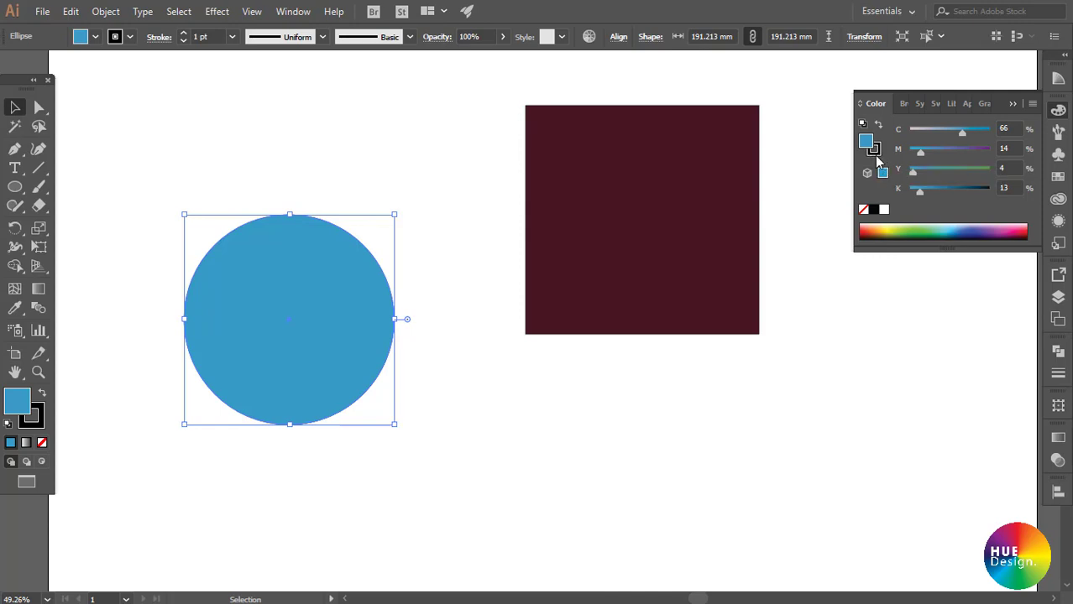
left_click(877, 156)
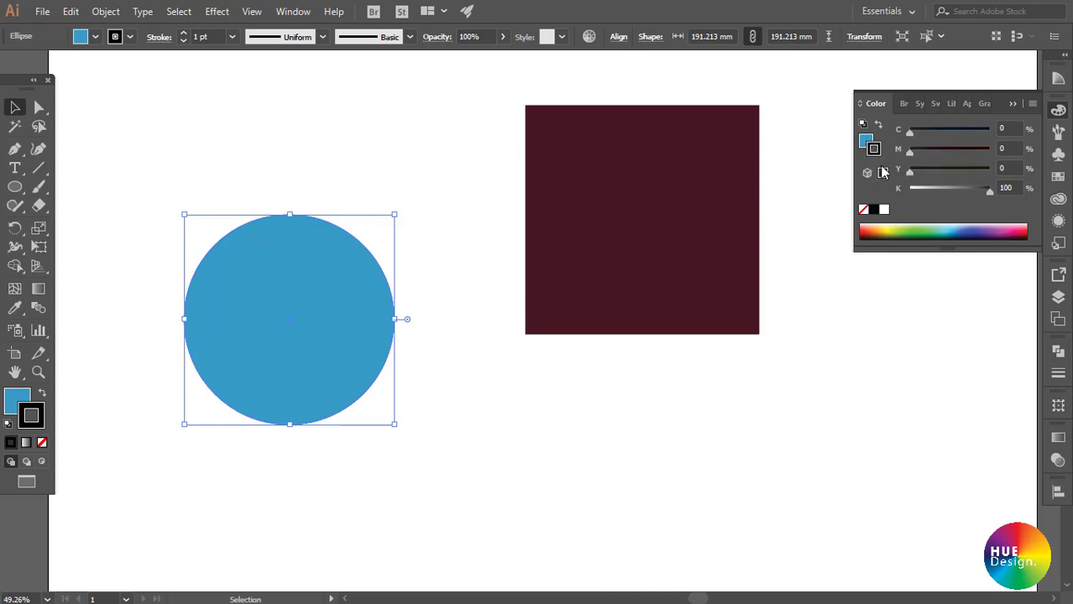
- Select the circle and swap colours with Shift+X to a black fill and bright blue outline
left_click(865, 211)
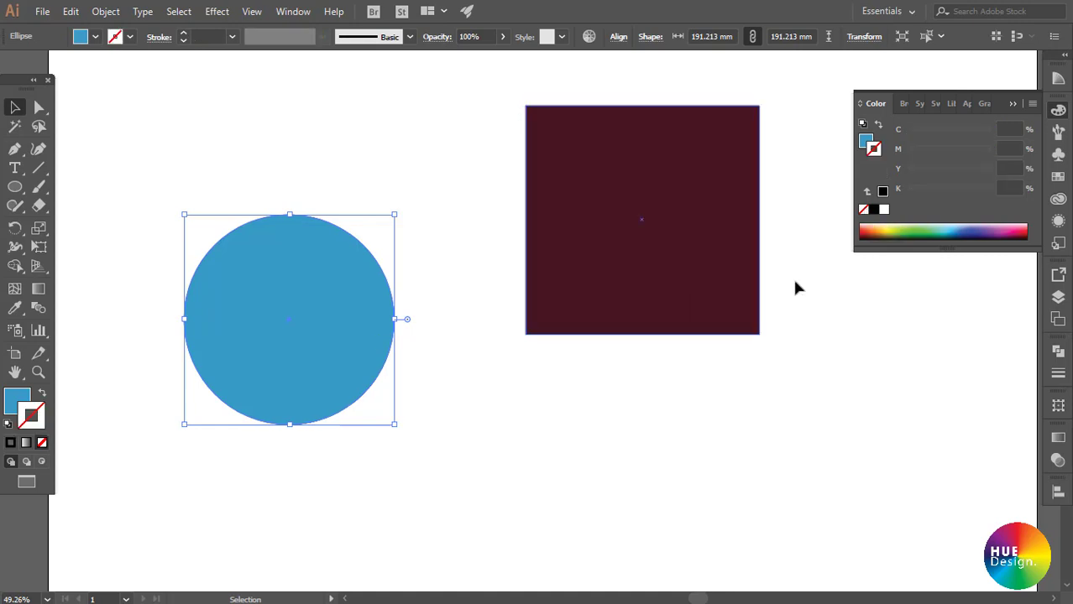
left_click(410, 273)
left_click(307, 339)
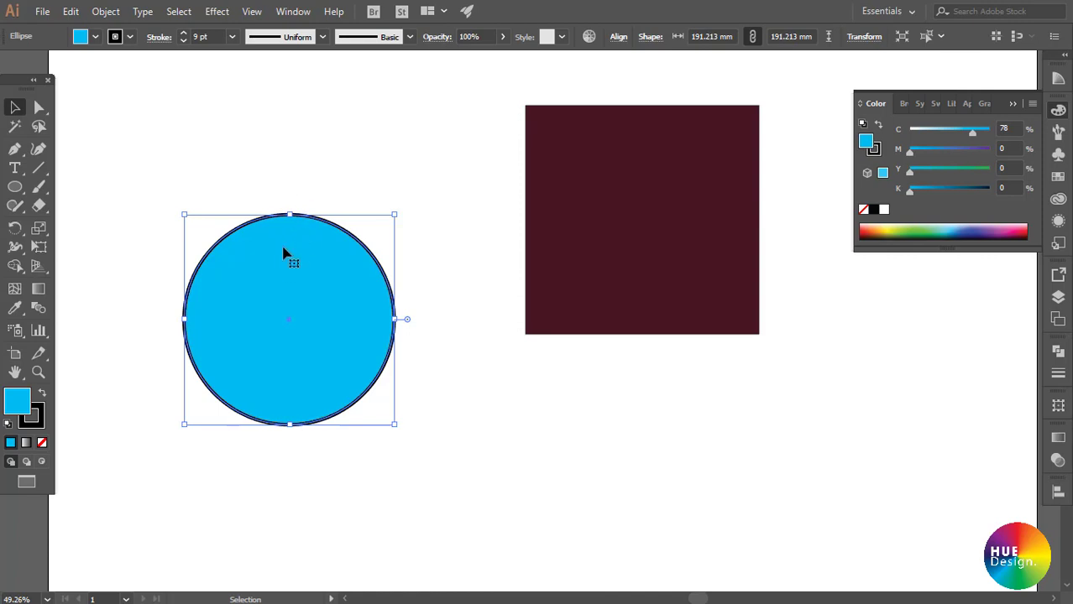
key("shift+x")
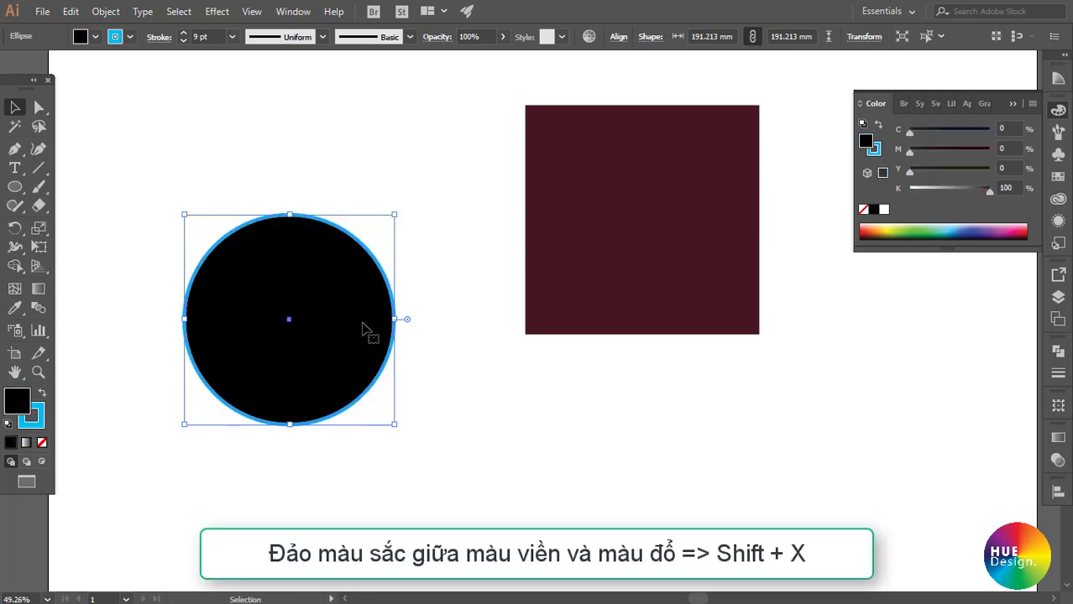
left_click(405, 298)
left_click(349, 306)
key("shift+x")
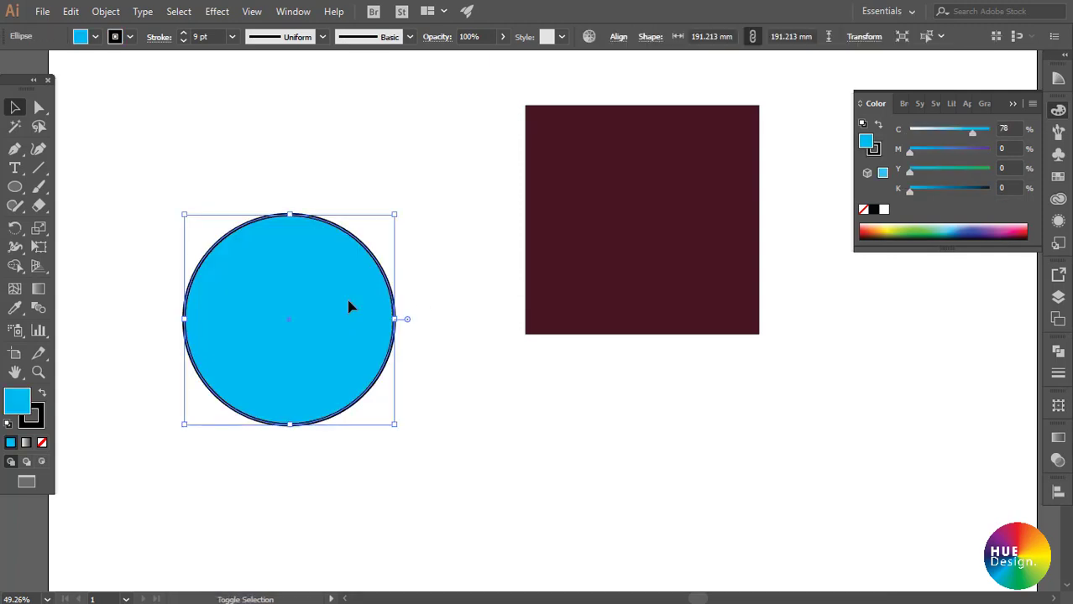
key("shift+x")
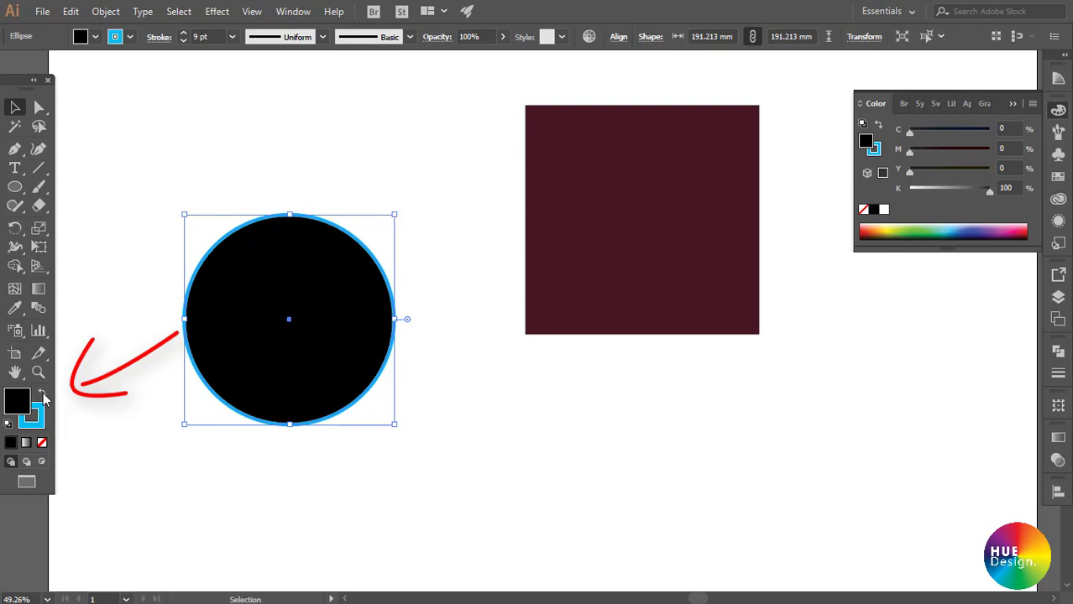
- Swap back to a cyan fill, then pick orange (M44.71, Y100) from the spectrum bar
left_click(42, 398)
left_click(42, 398)
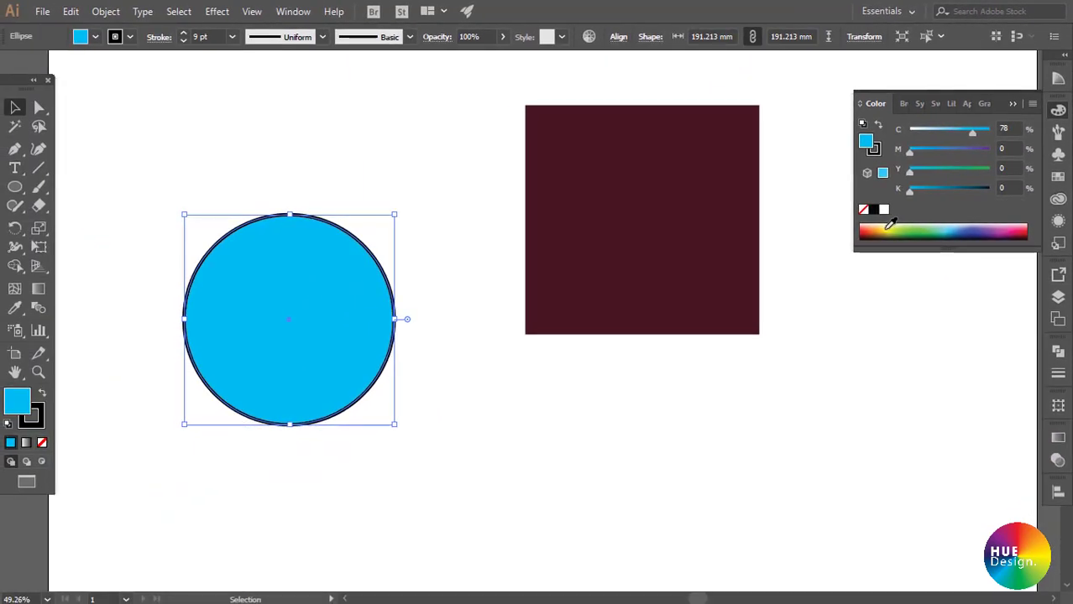
left_click(879, 225)
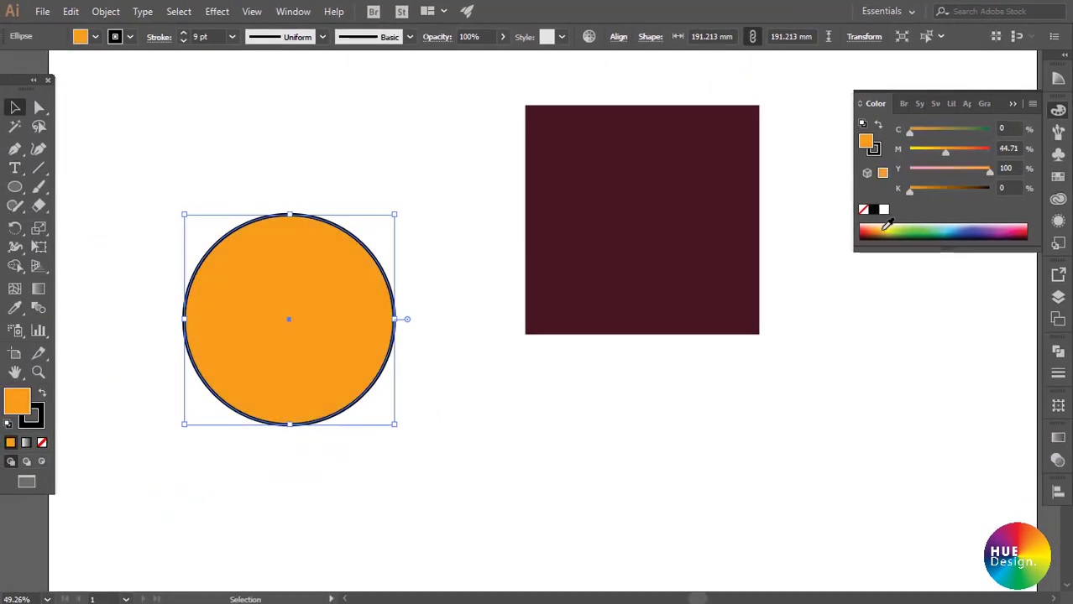
- Try greens and teal on the spectrum bar, ending on dark blue (C96, M65, Y45, K31)
left_click(890, 231)
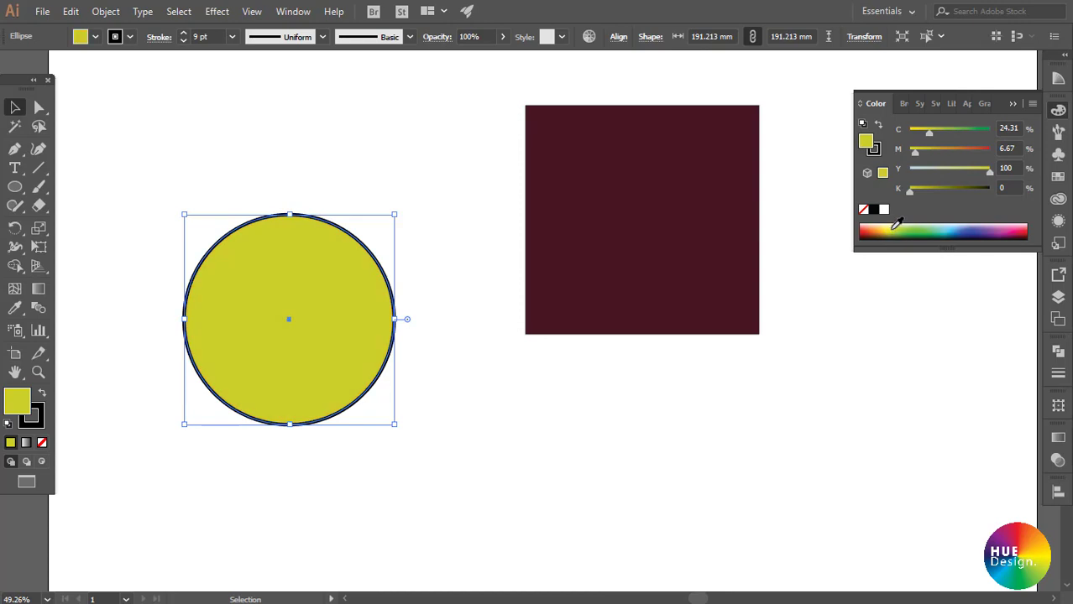
left_click(897, 232)
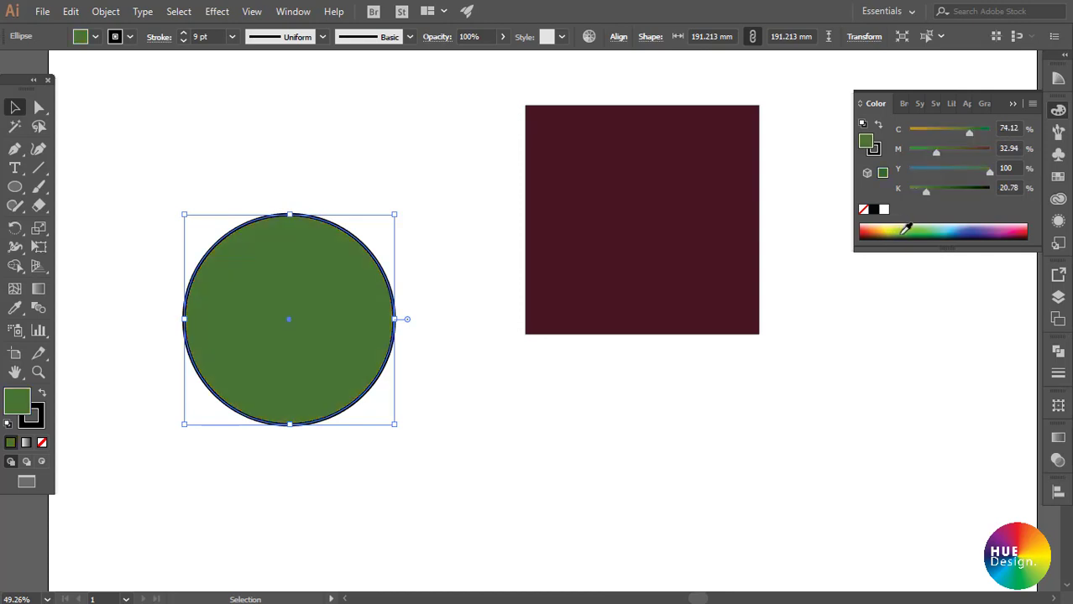
left_click(915, 228)
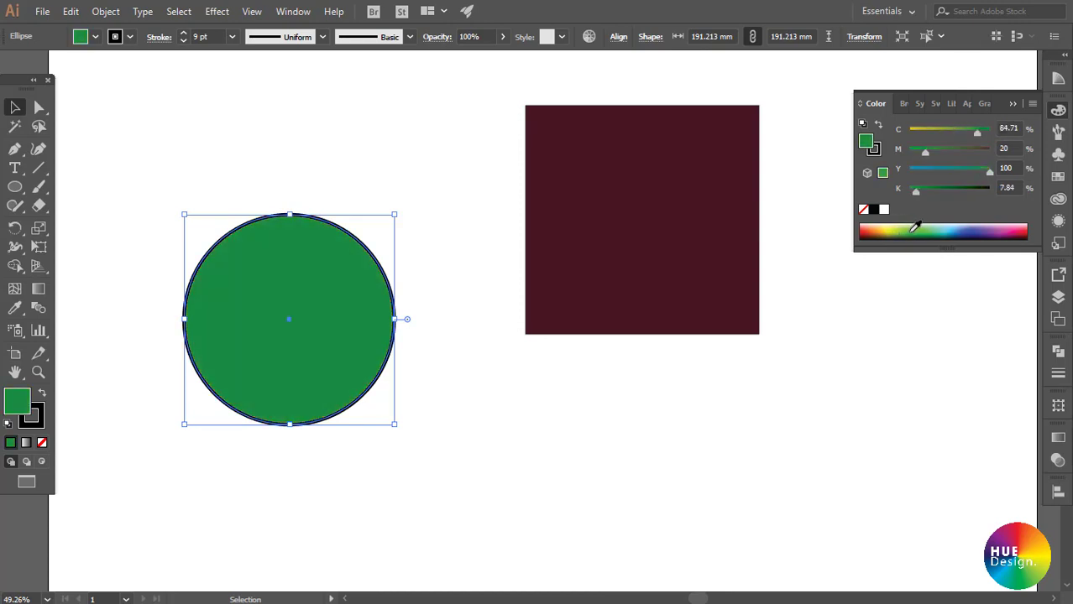
left_click(917, 228)
left_click(921, 229)
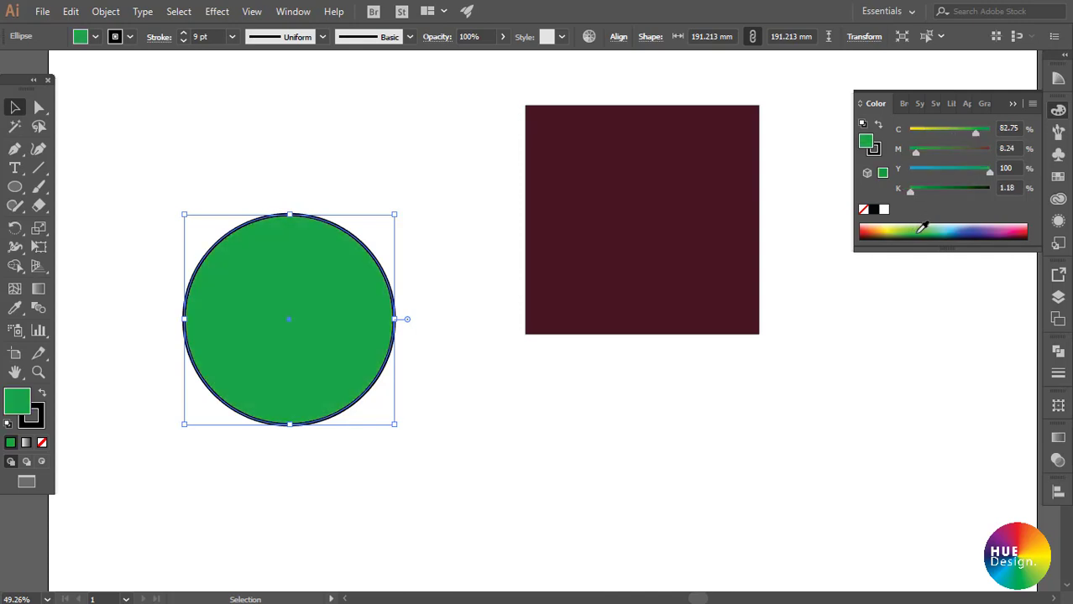
left_click(931, 226)
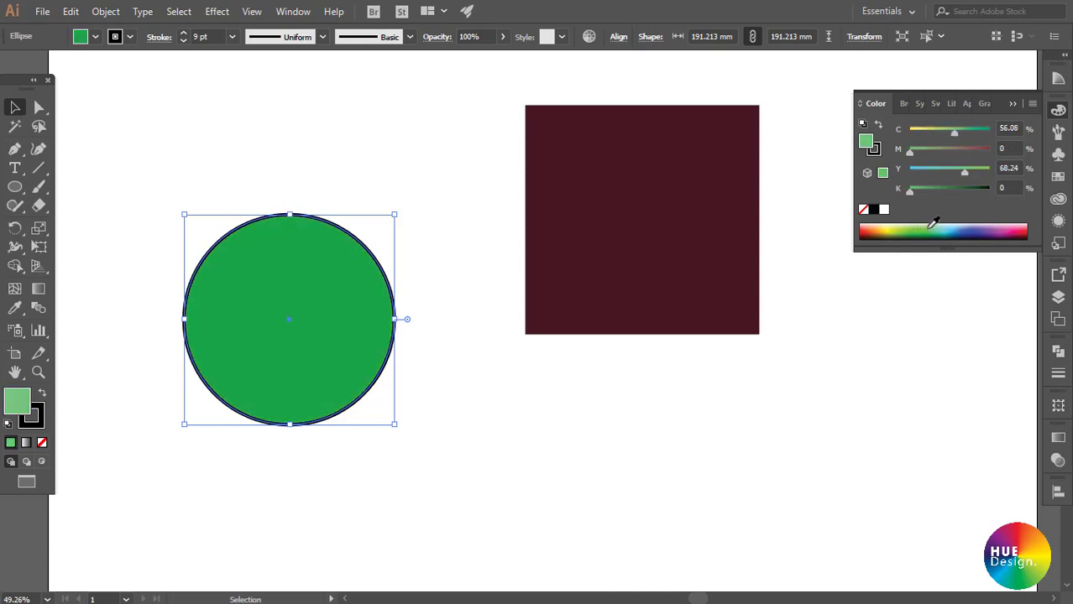
left_click(946, 225)
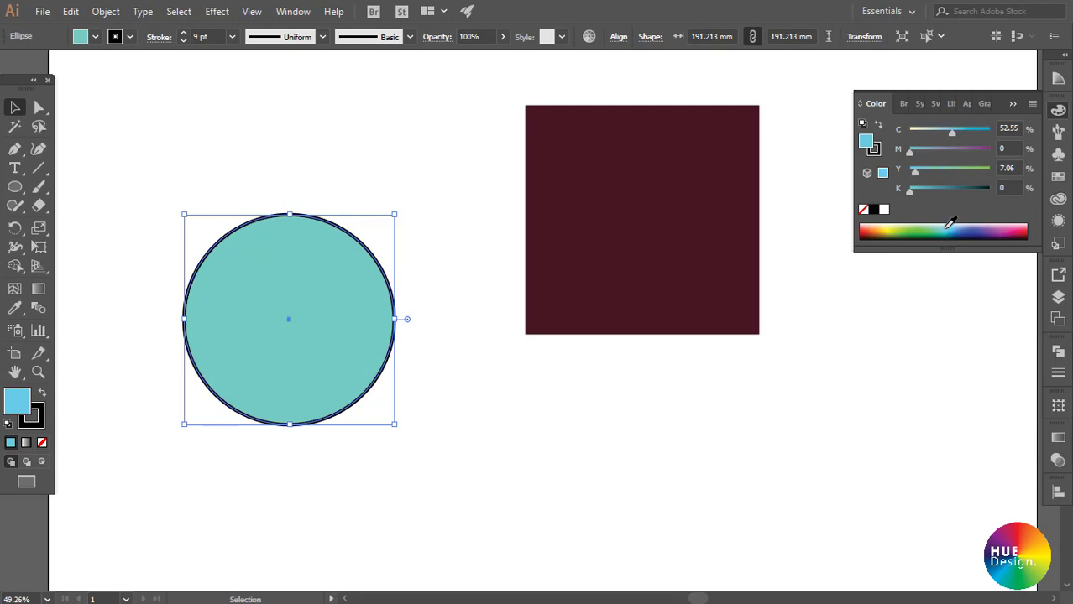
left_click(948, 227)
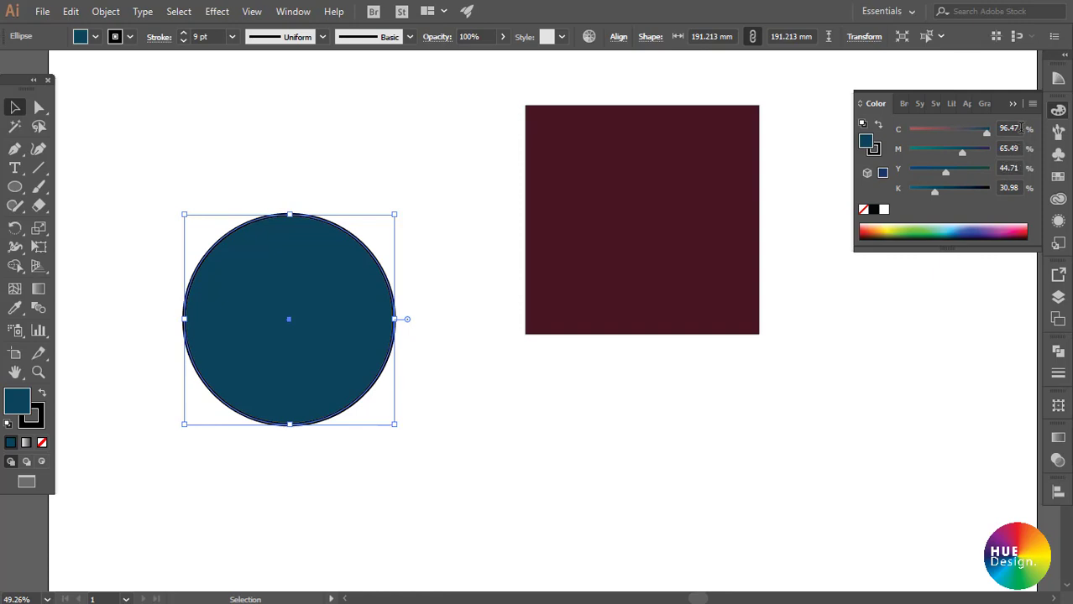
- Edit the cyan and yellow fields: circle purple, square pale lavender (C6.78, M12.96, Y0.66)
left_click_drag(1021, 127, 998, 127)
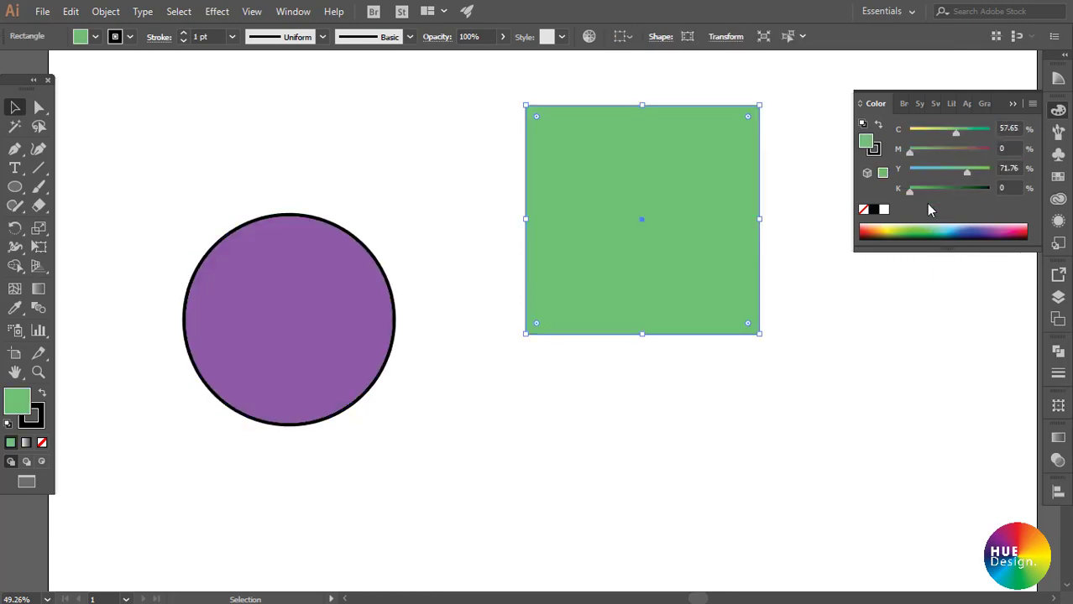
left_click_drag(1020, 127, 999, 127)
left_click(1019, 167)
left_click(1011, 127)
left_click(1017, 168)
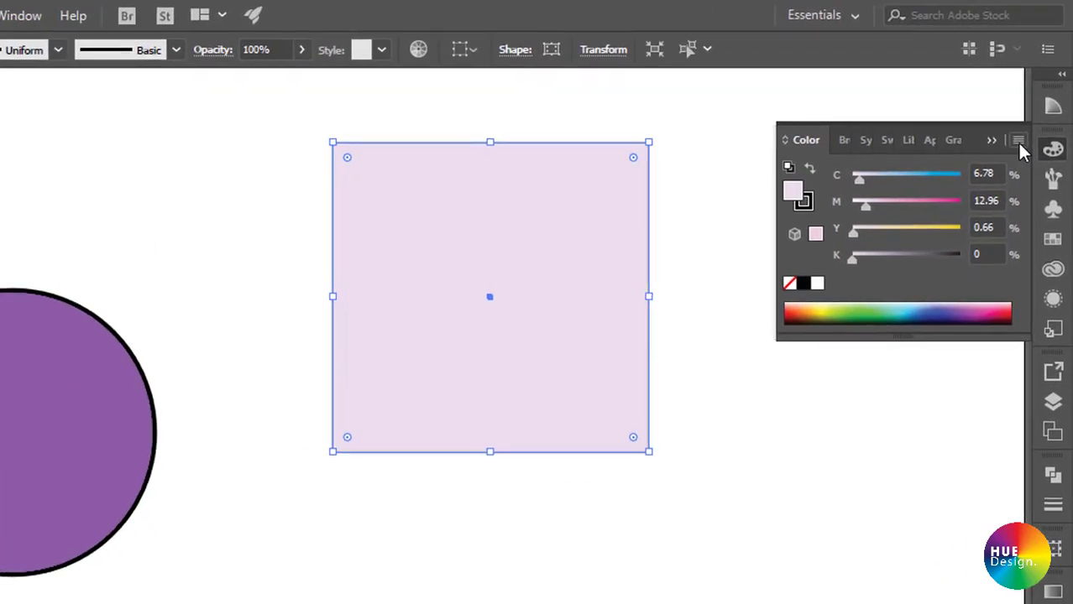
left_click(1019, 141)
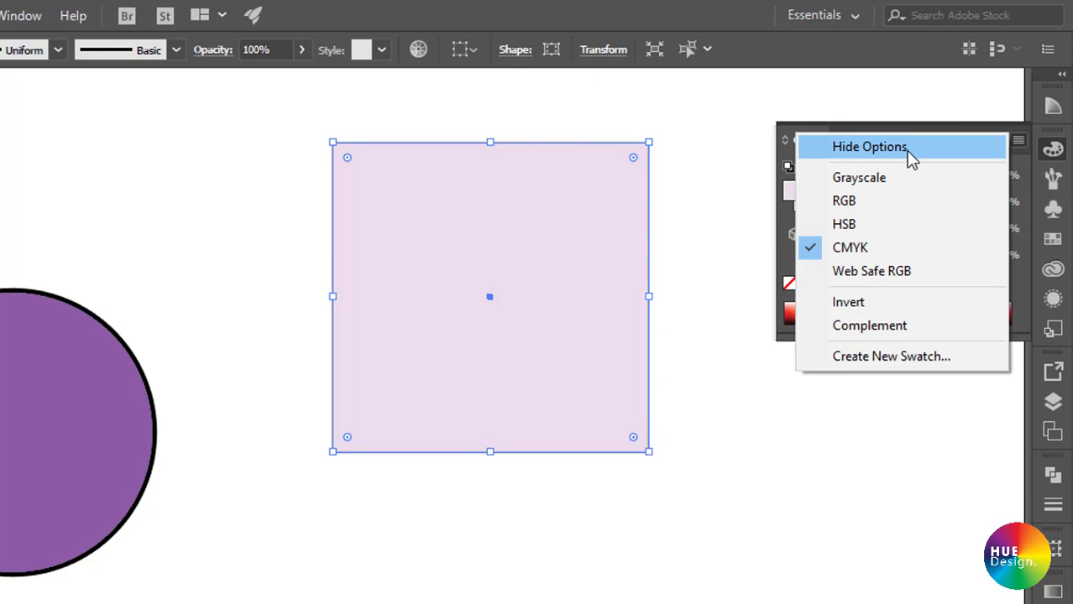
left_click(909, 151)
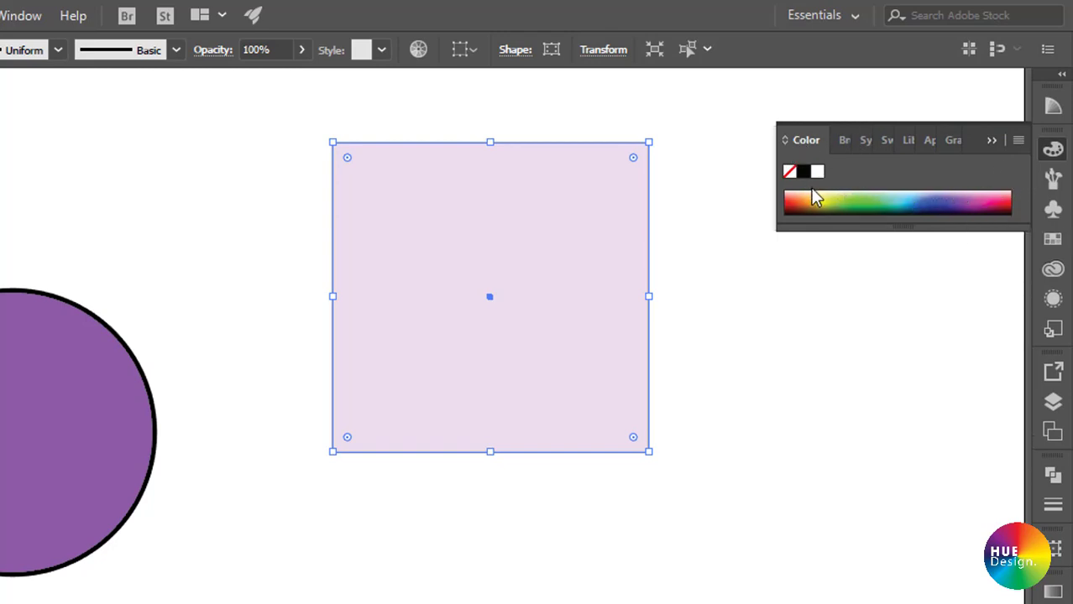
left_click(1018, 143)
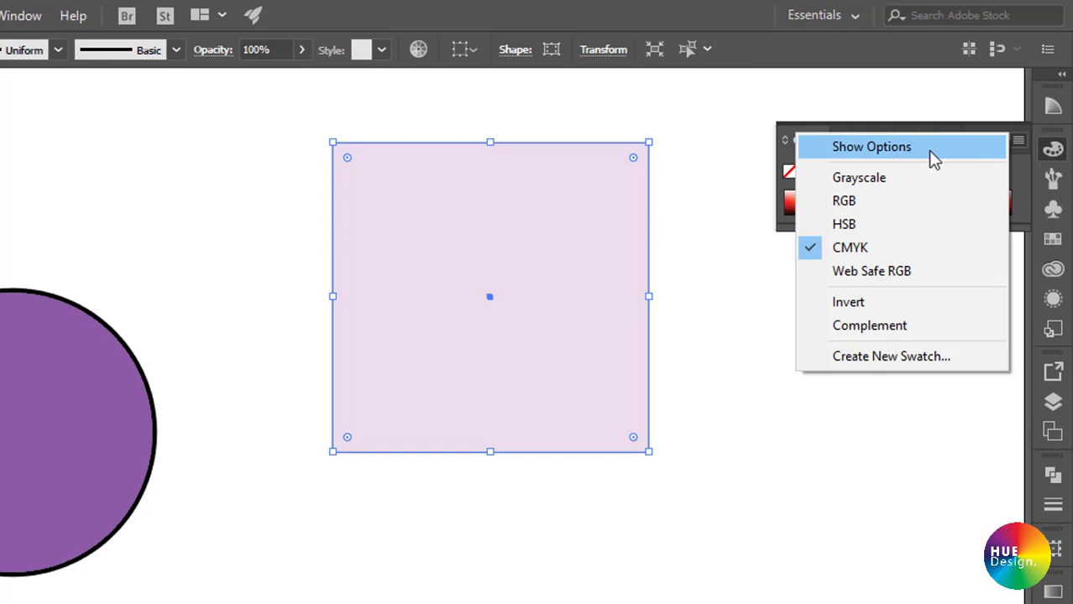
left_click(920, 149)
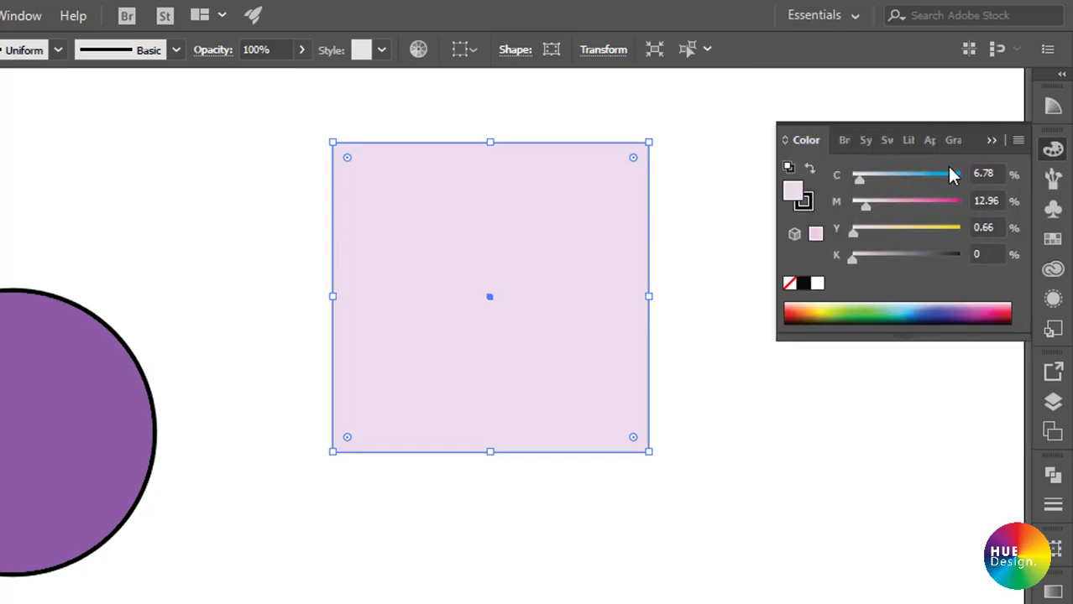
- Cycle the Color panel through Grayscale and CMYK to RGB, reading R141, G91, B165 (8D5BA5)
left_click(1018, 141)
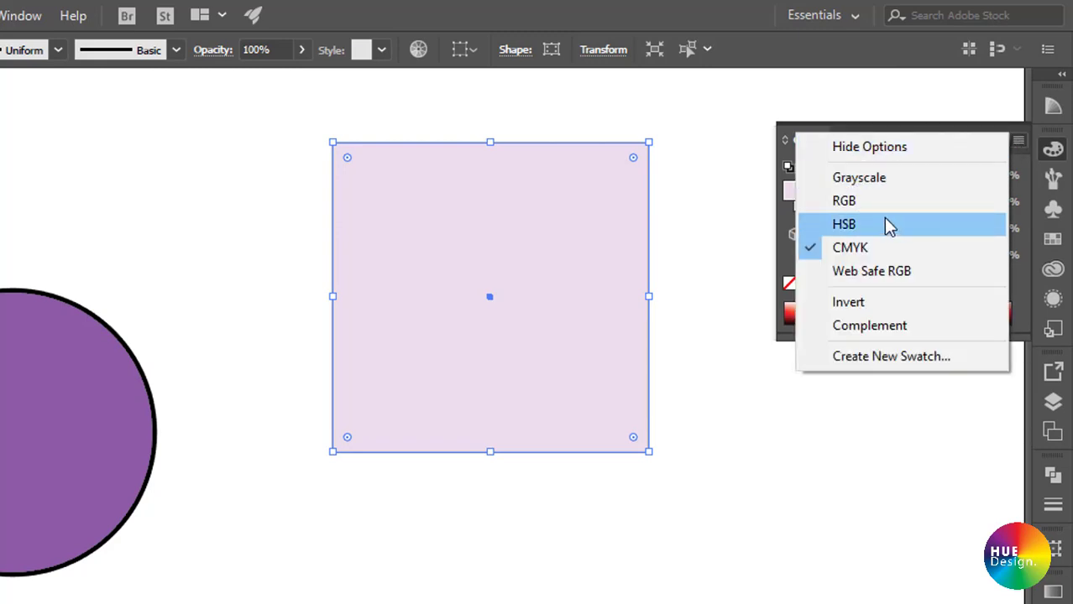
left_click(880, 193)
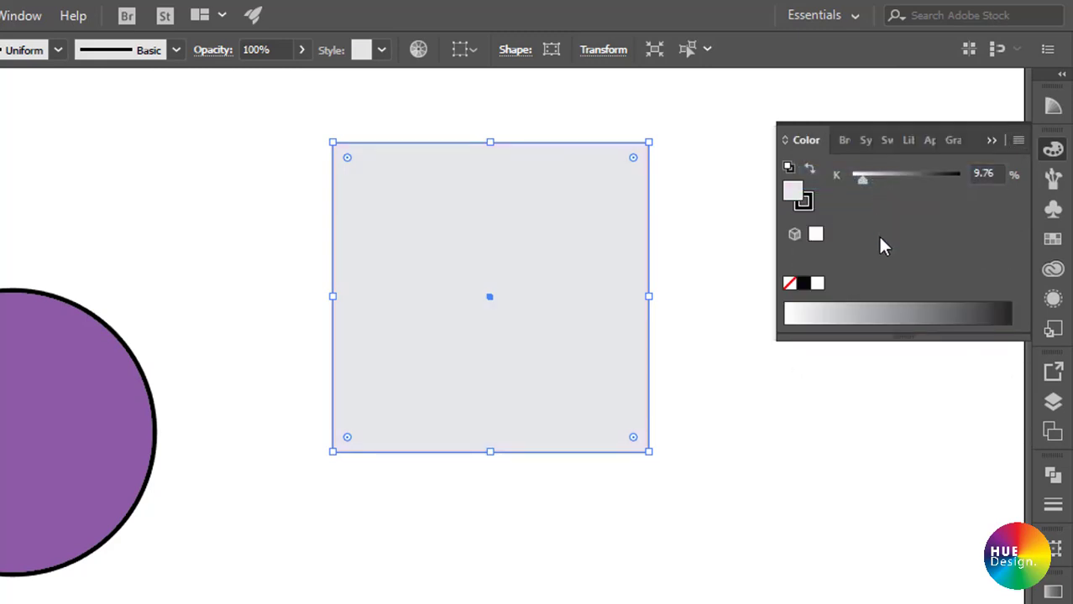
left_click(1018, 141)
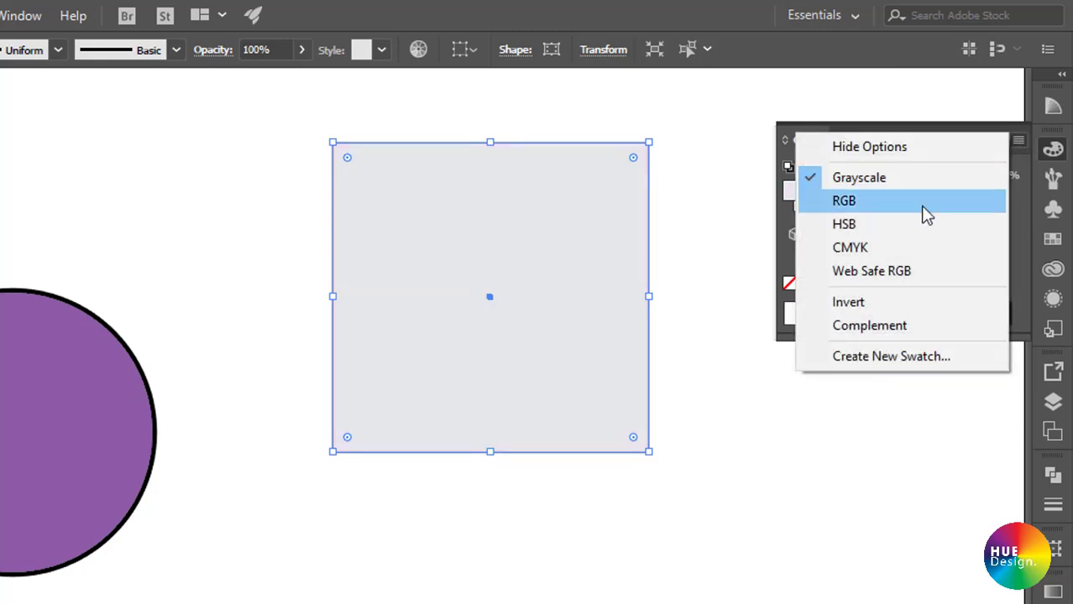
left_click(842, 248)
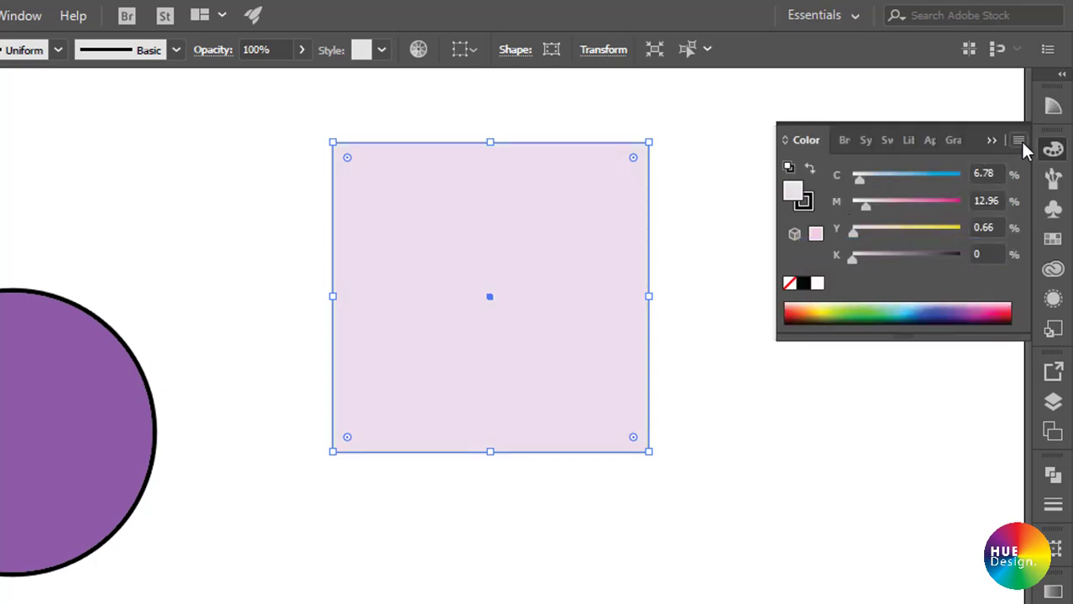
left_click(1018, 141)
left_click(857, 208)
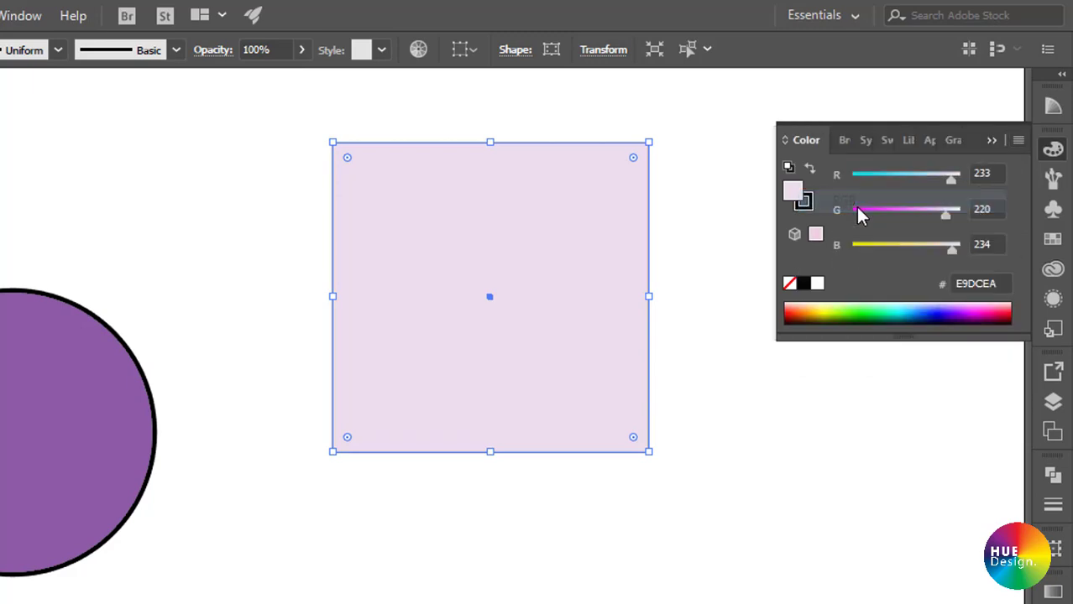
left_click(1019, 142)
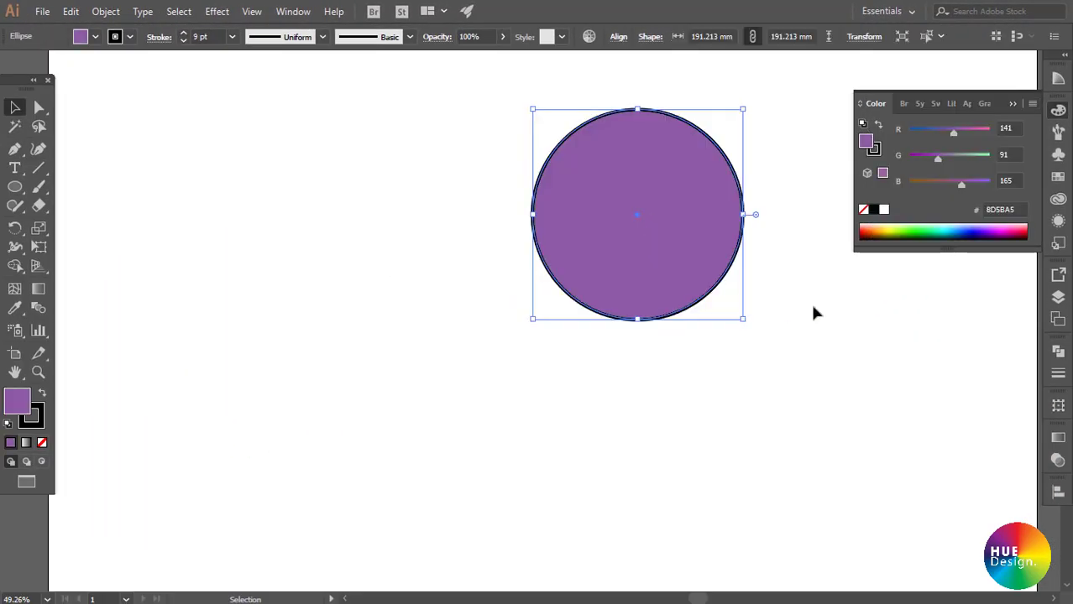
- Invert the purple circle to green 72C238 and give the lower copy its complementary purple
left_click(811, 304)
left_click(663, 227)
left_click(1031, 105)
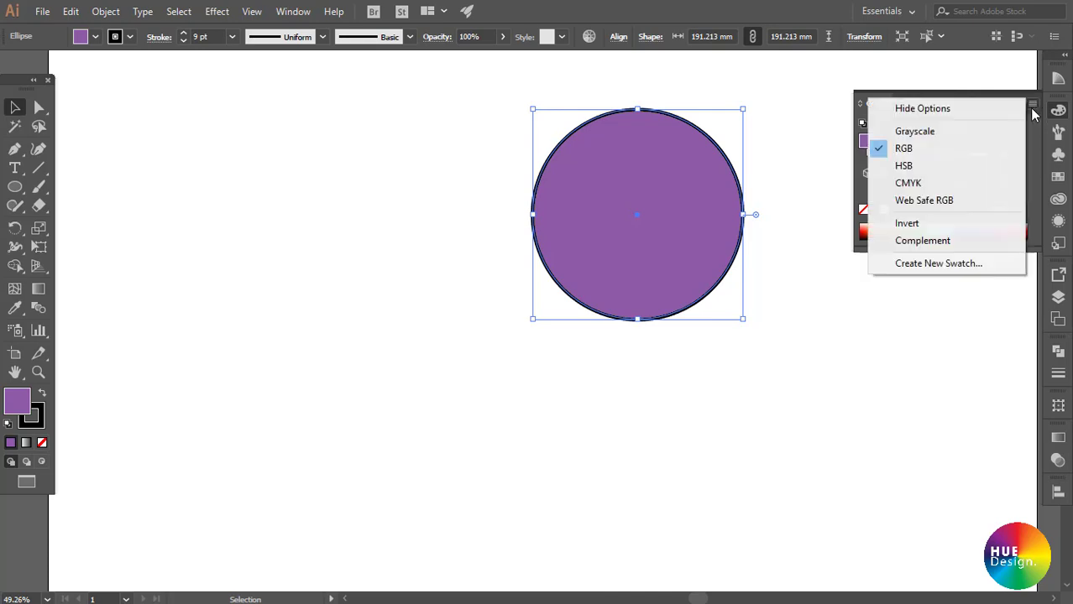
left_click(907, 223)
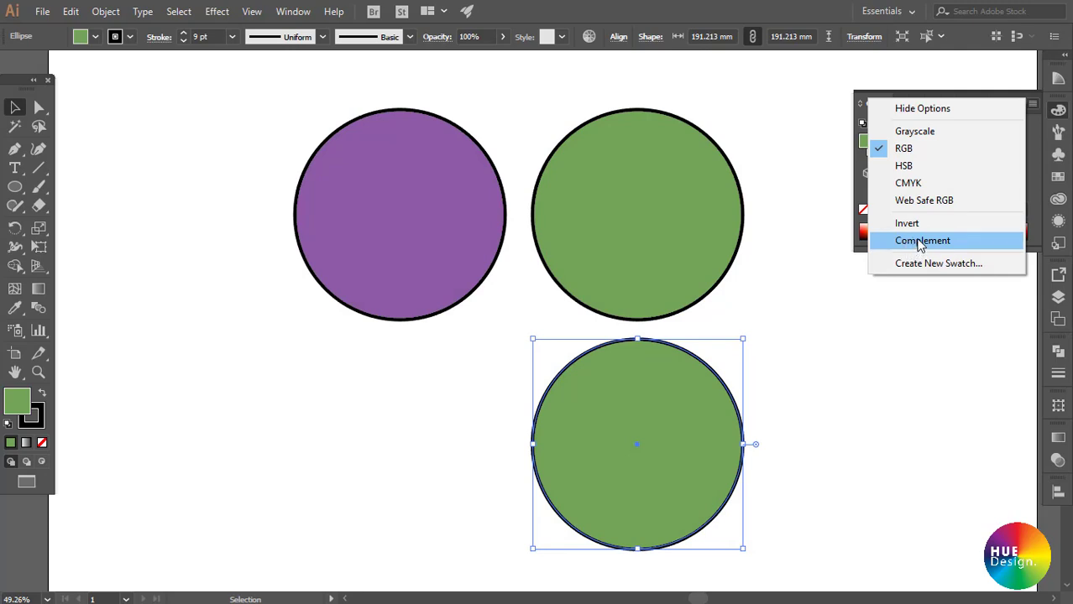
left_click(918, 239)
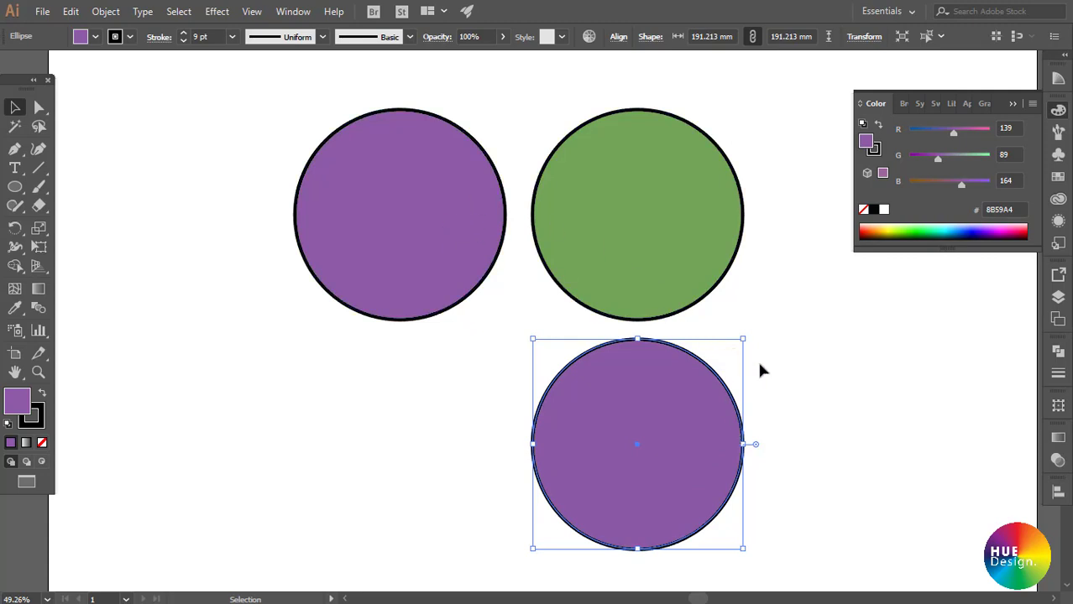
left_click(676, 221)
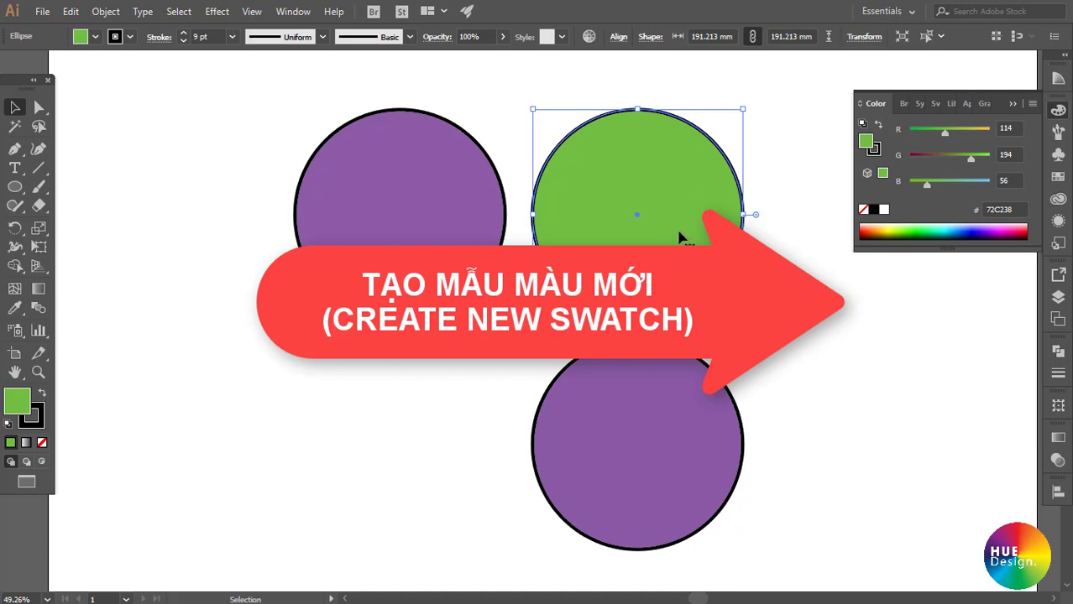
- Save the green fill as a new swatch named 'mâu màu 1'
left_click(1032, 104)
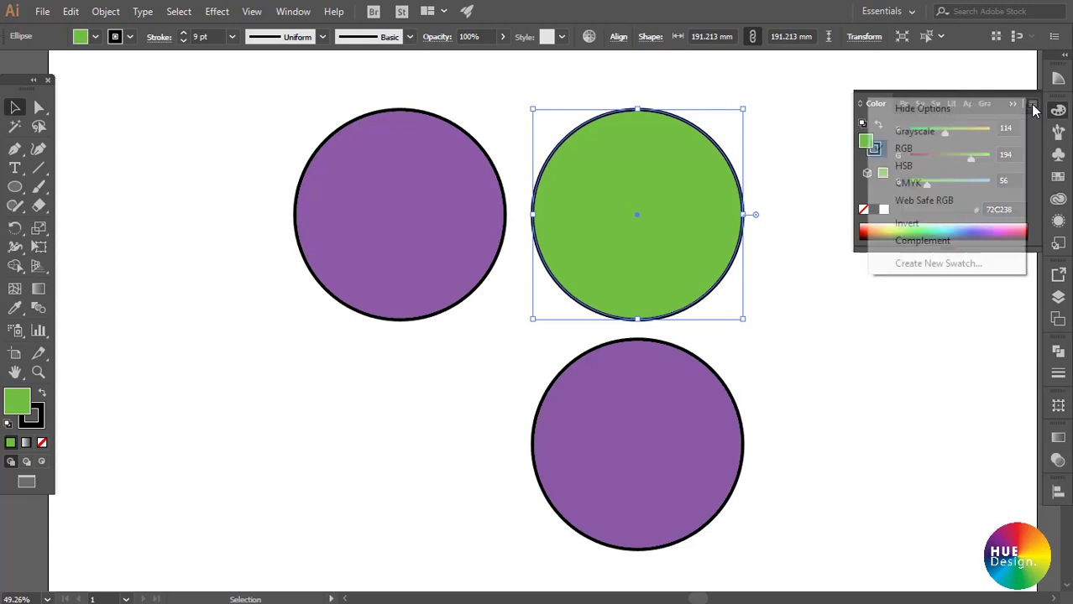
left_click(913, 265)
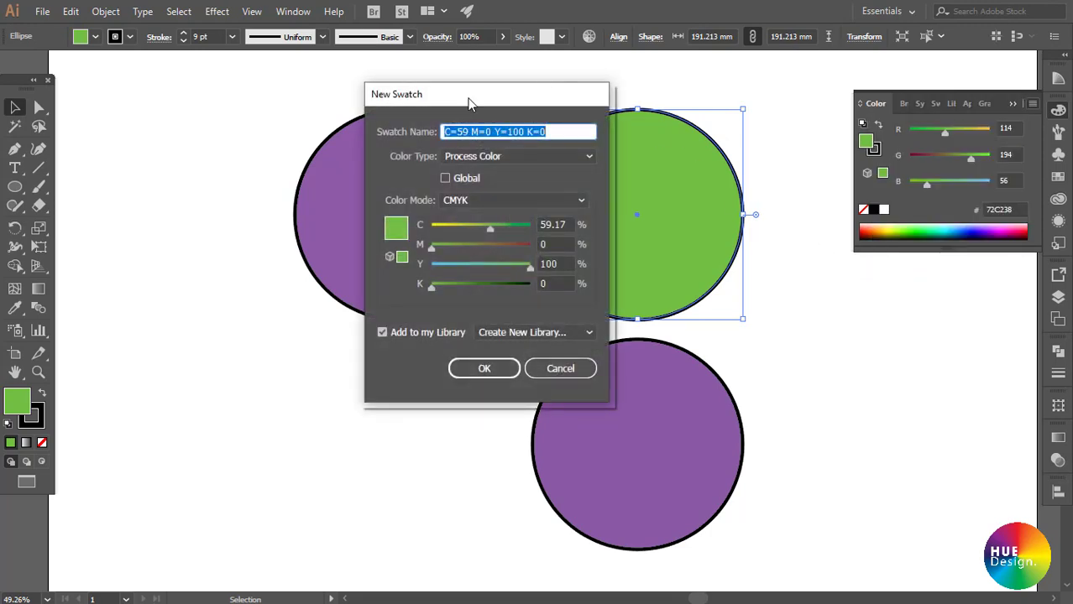
left_click_drag(469, 102, 385, 104)
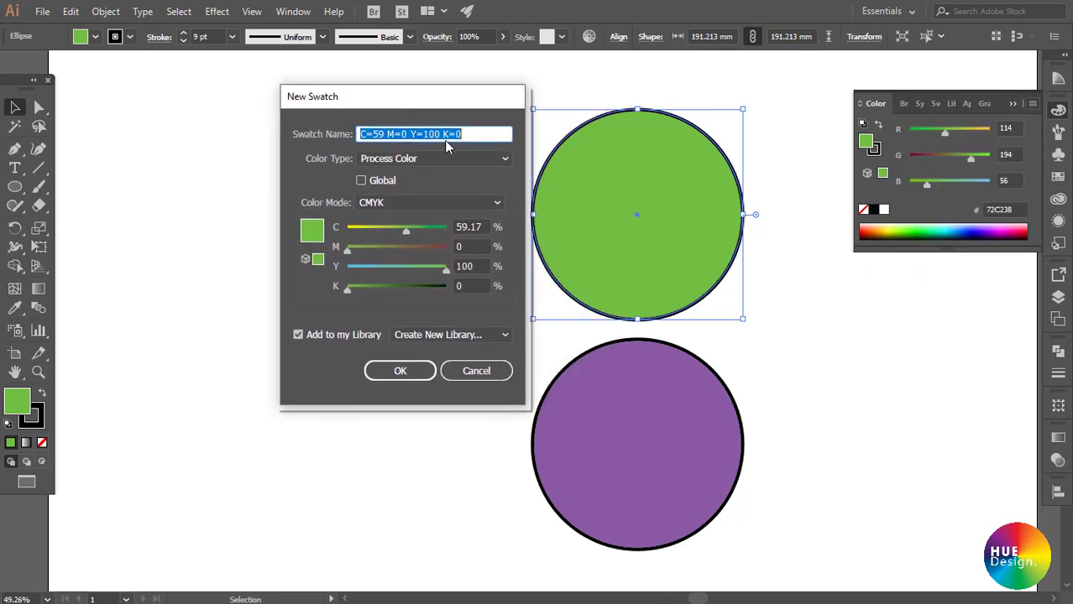
left_click(470, 135)
left_click_drag(474, 136, 356, 137)
mouse_move(367, 136)
left_mouse_down()
mouse_move(462, 135)
mouse_move(310, 127)
left_mouse_up()
left_click(472, 135)
type("mâu")
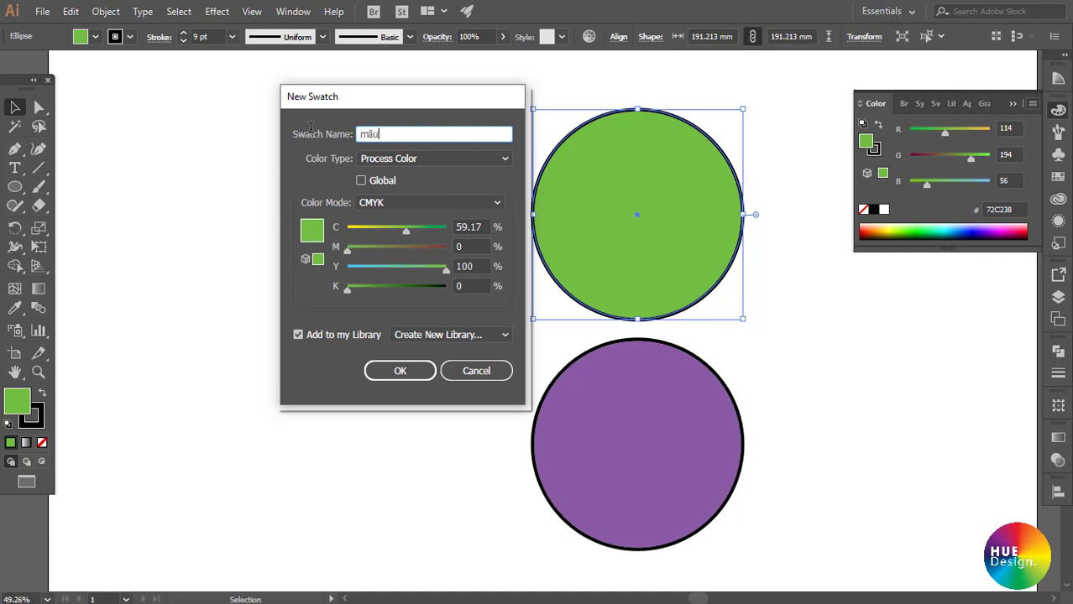
type(" màu 1")
key("Tab")
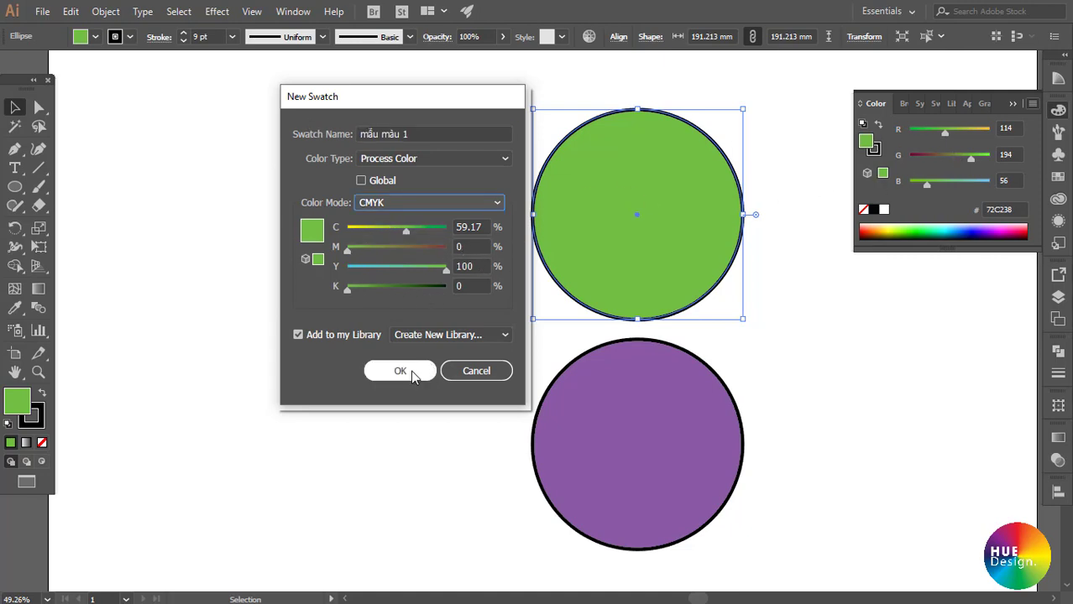
left_click(411, 373)
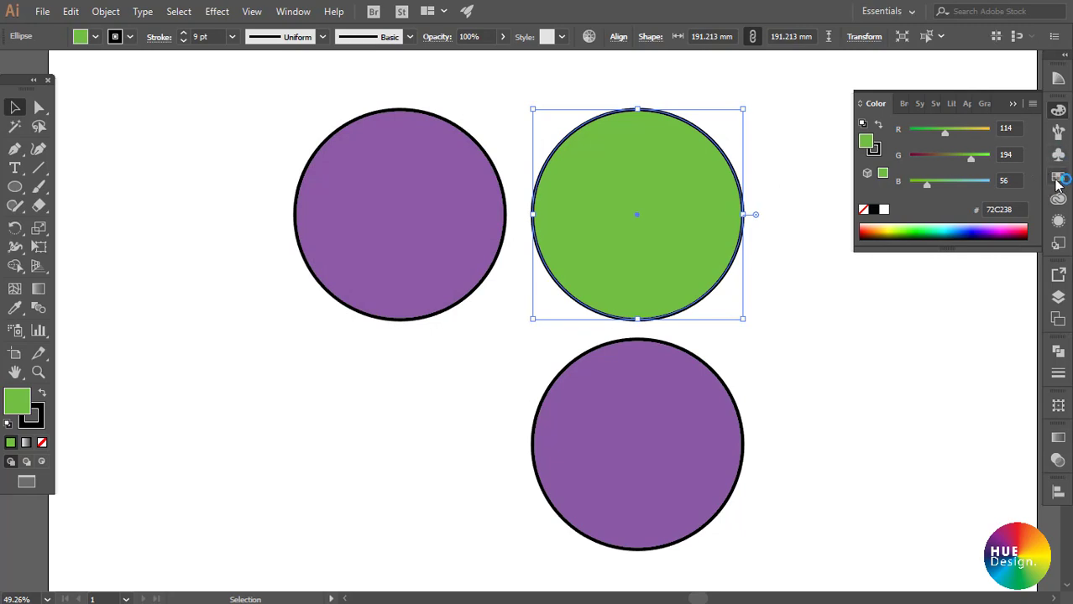
- Confirm the new swatch in the Swatches panel, then return to the Color panel with F6
left_click(1058, 199)
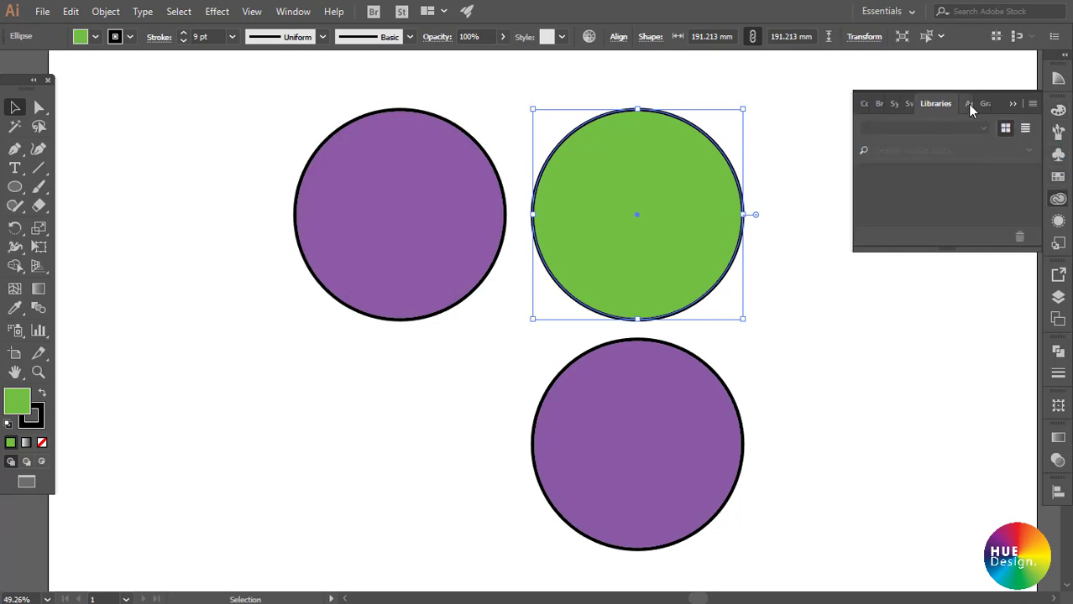
left_click(1058, 177)
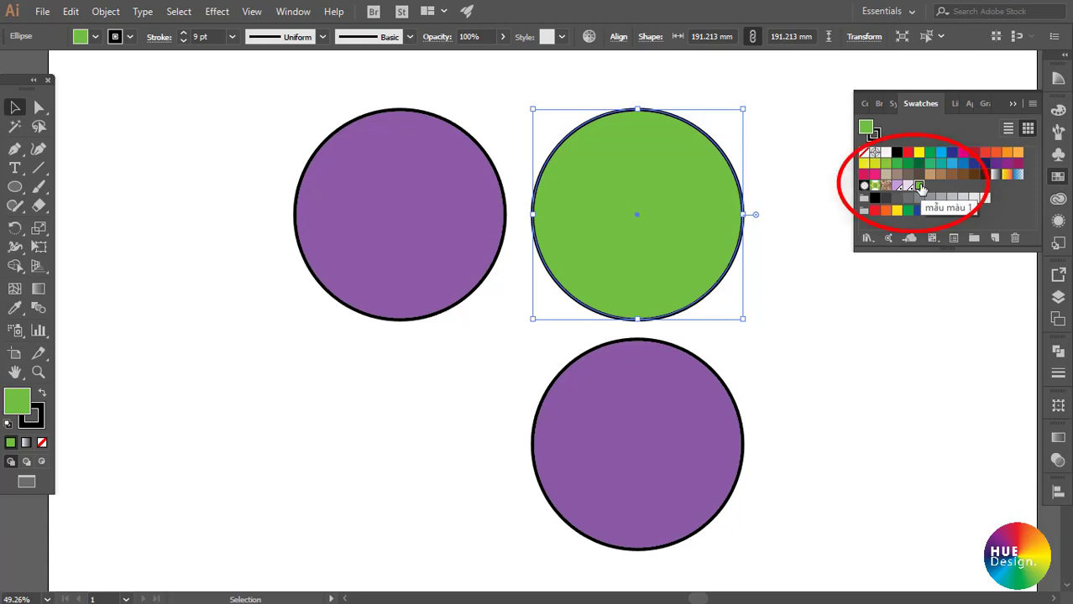
key("F6")
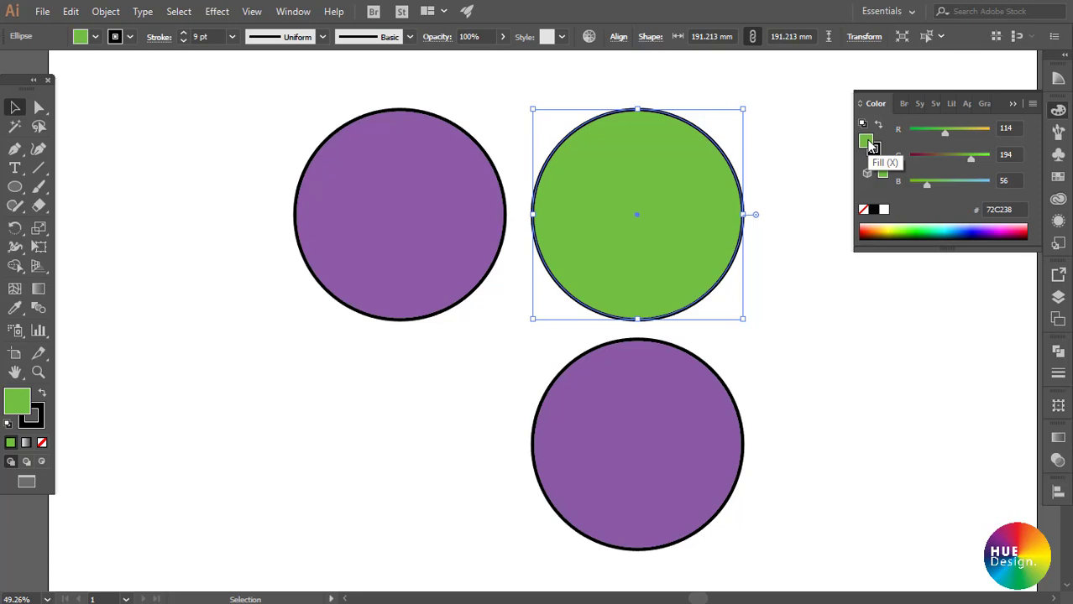
- Open the Color Picker for the green fill and reposition its window
double_click(867, 142)
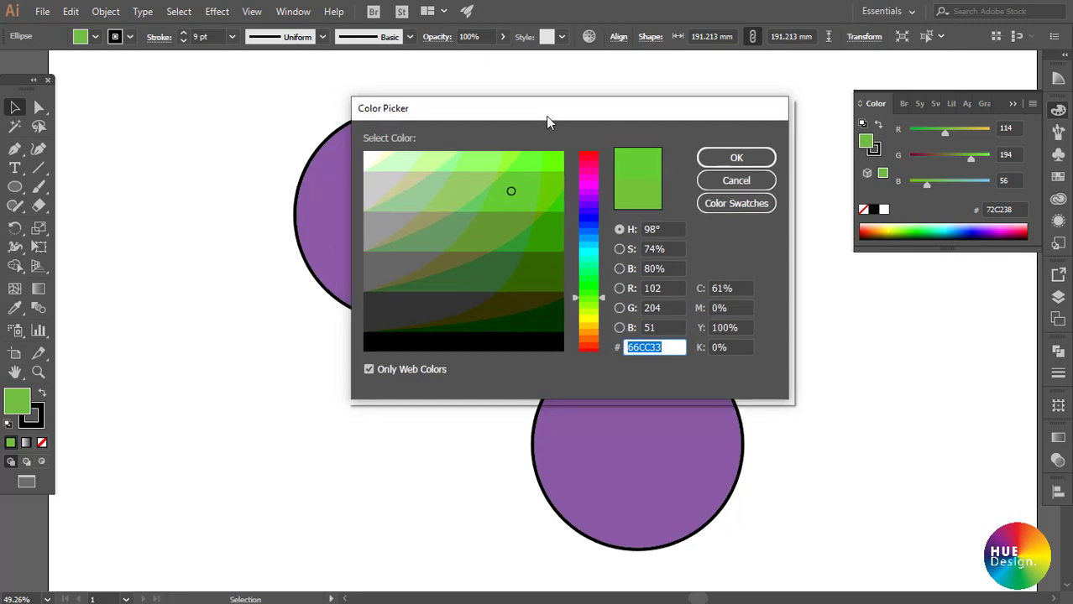
left_click_drag(546, 115, 546, 133)
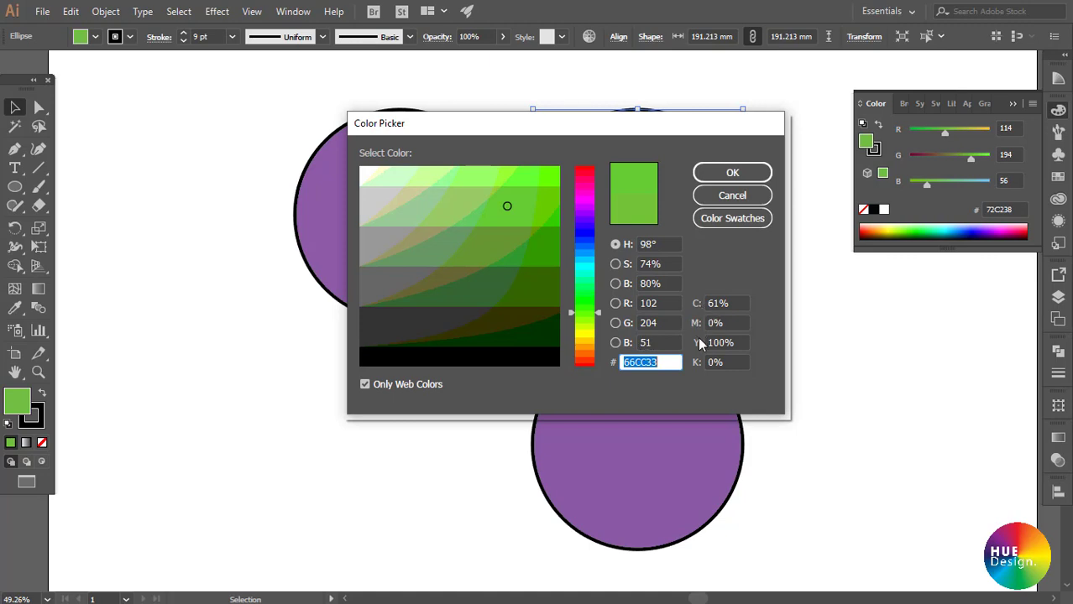
left_click(642, 362)
double_click(642, 362)
- Compare web-safe and continuous colour ranges, then preview web-safe teal 33CC99 at hue 159°
left_click(364, 384)
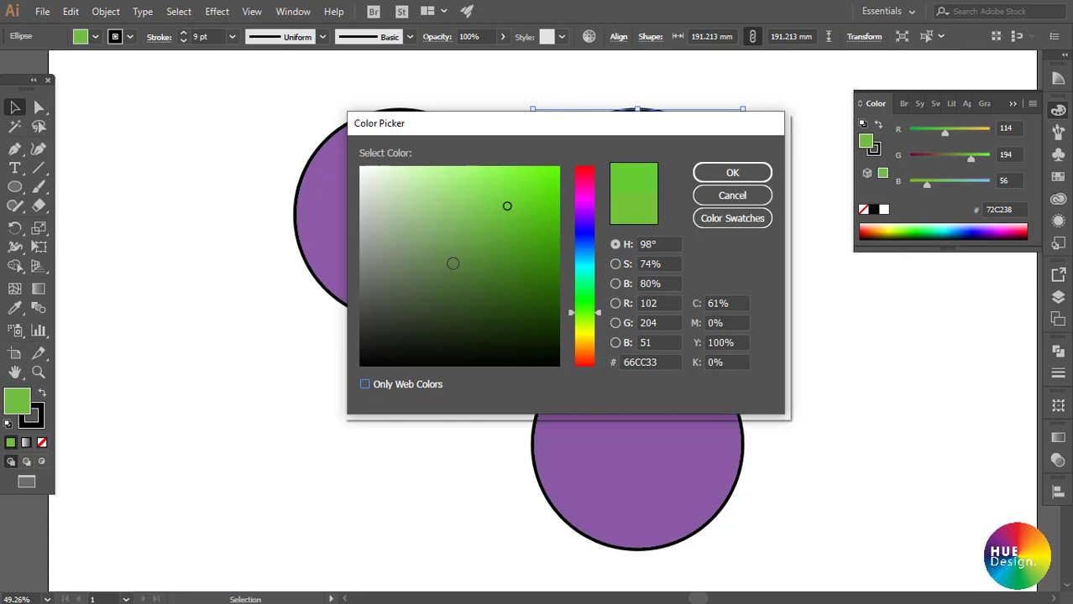
left_click(364, 385)
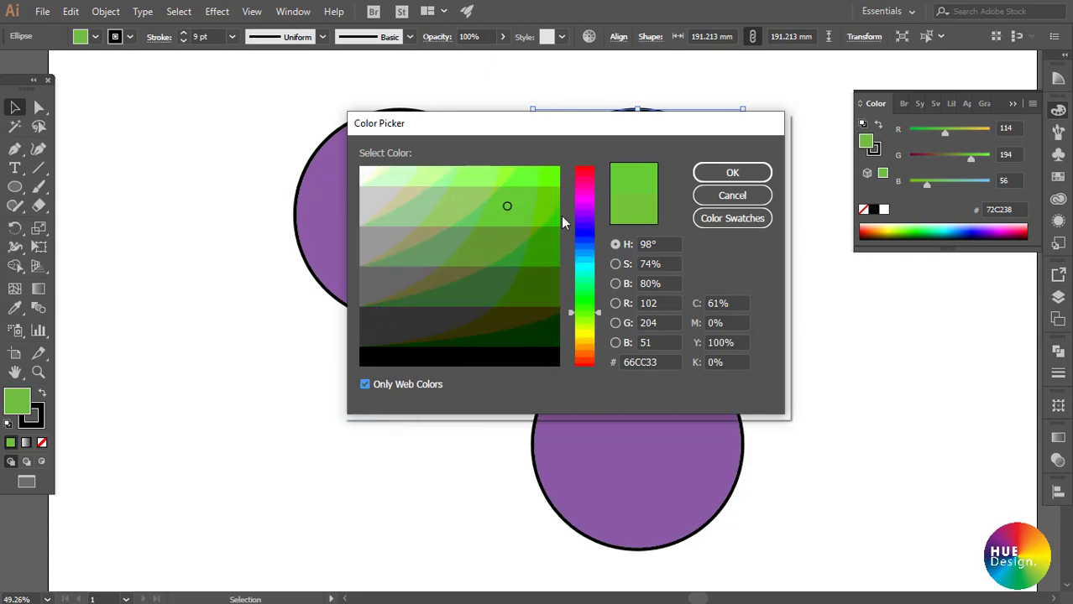
left_click(365, 385)
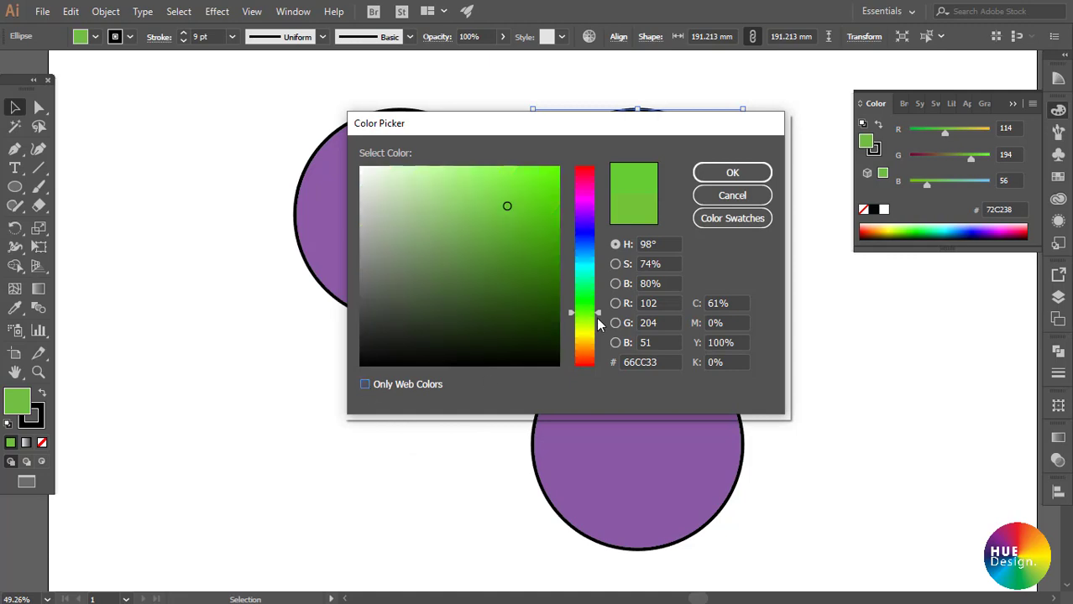
left_click(366, 385)
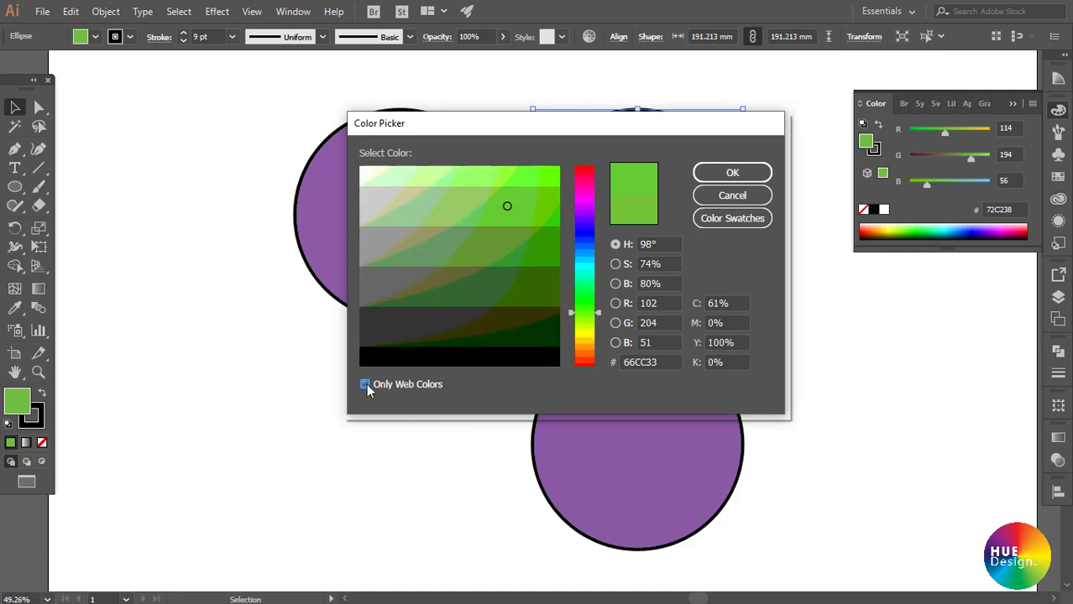
left_click(365, 384)
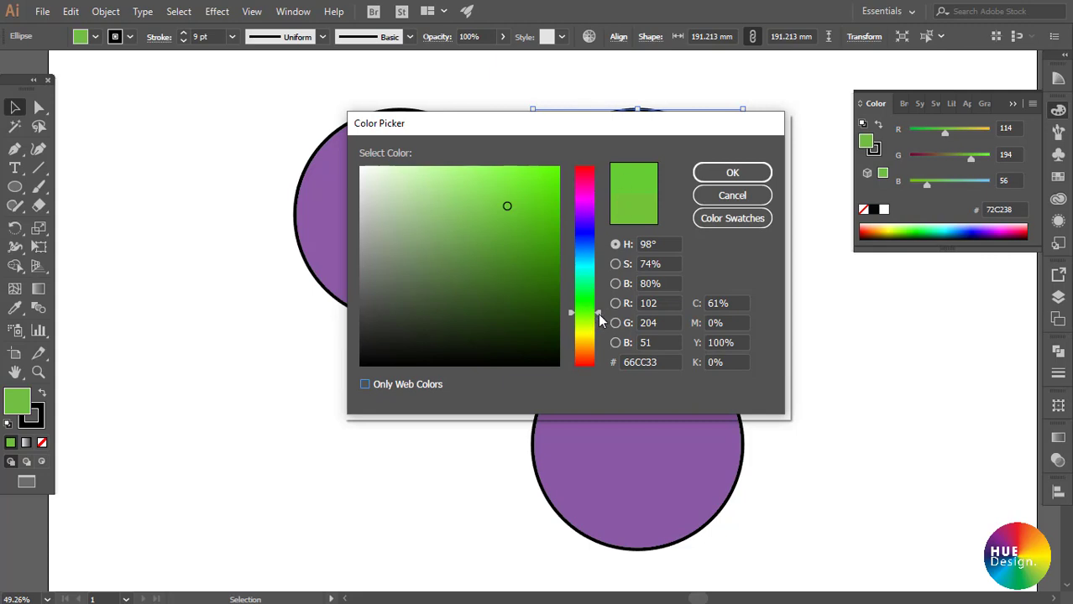
left_click_drag(598, 315, 598, 282)
left_click(365, 384)
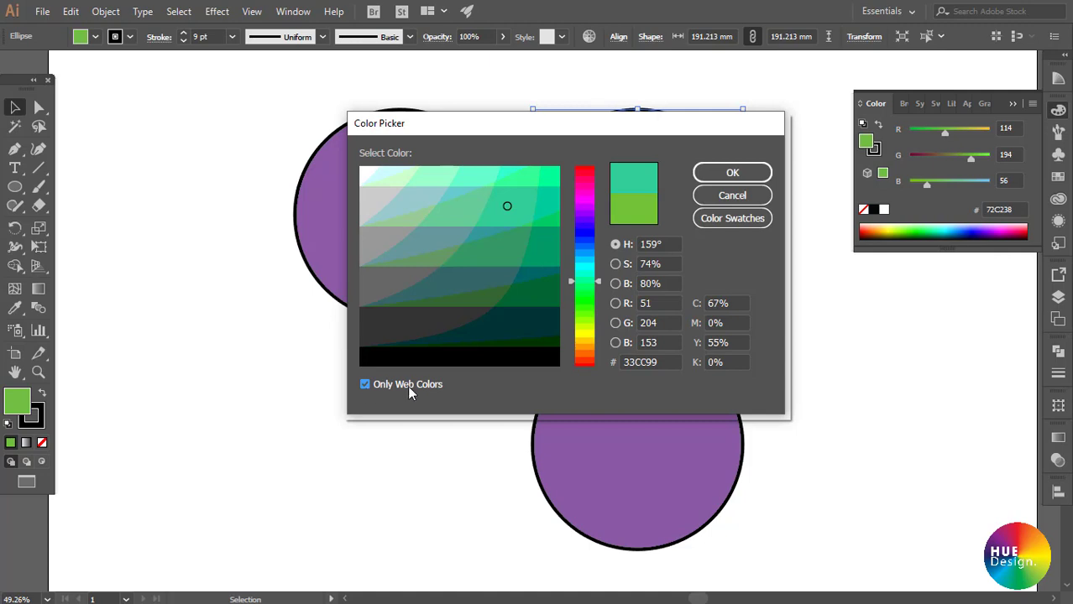
- Shift the picker to dark green 336600 and check its H 90°, S 95%, B 40% and RGB values
mouse_move(597, 282)
left_mouse_down()
mouse_move(598, 244)
mouse_move(599, 352)
left_mouse_up()
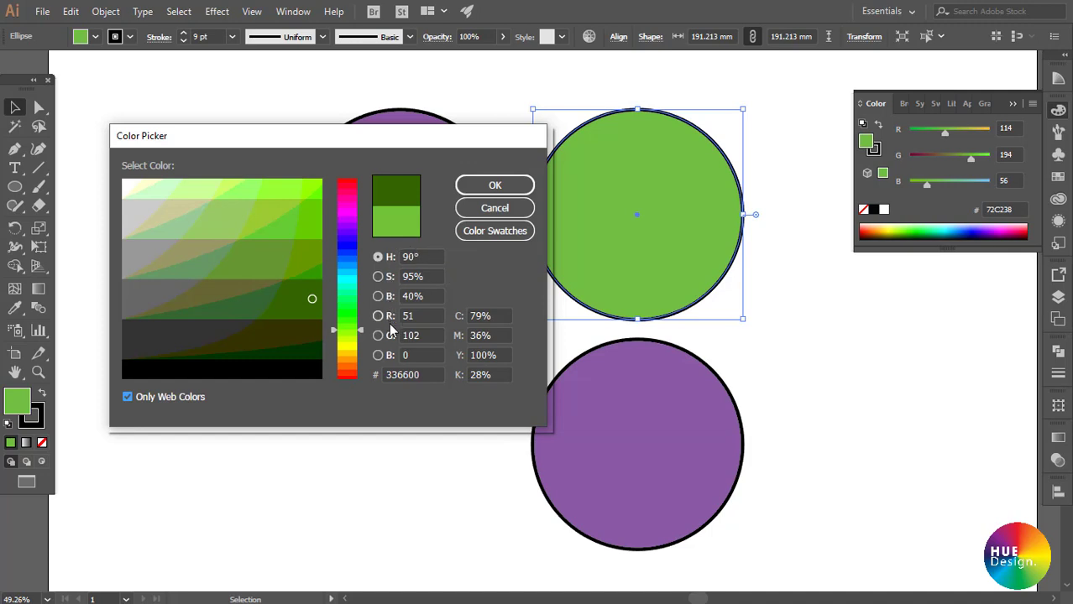
left_click(420, 276)
left_click(378, 257)
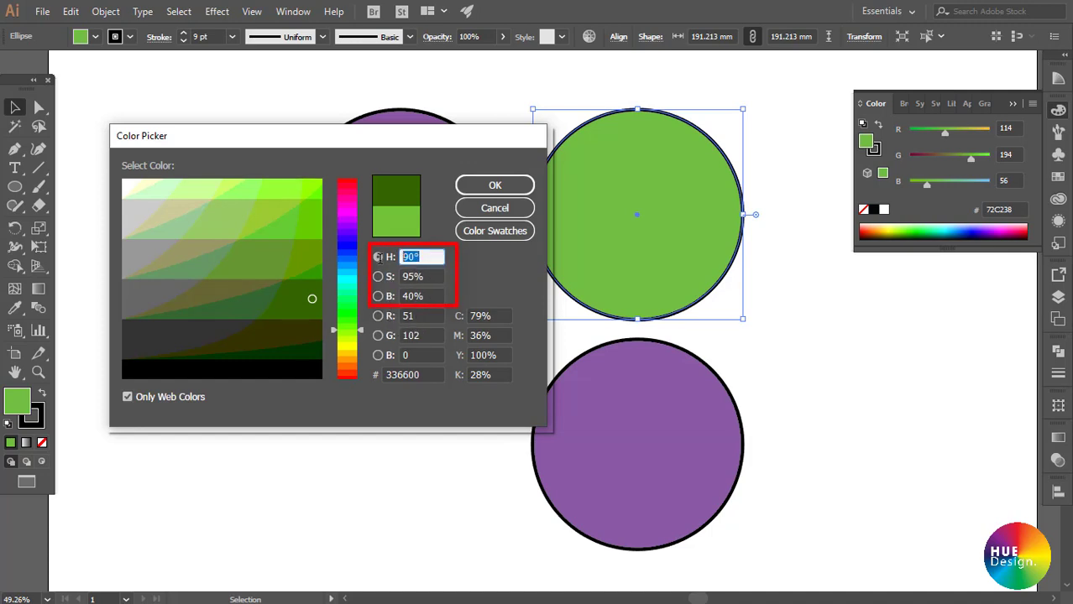
left_click(425, 295)
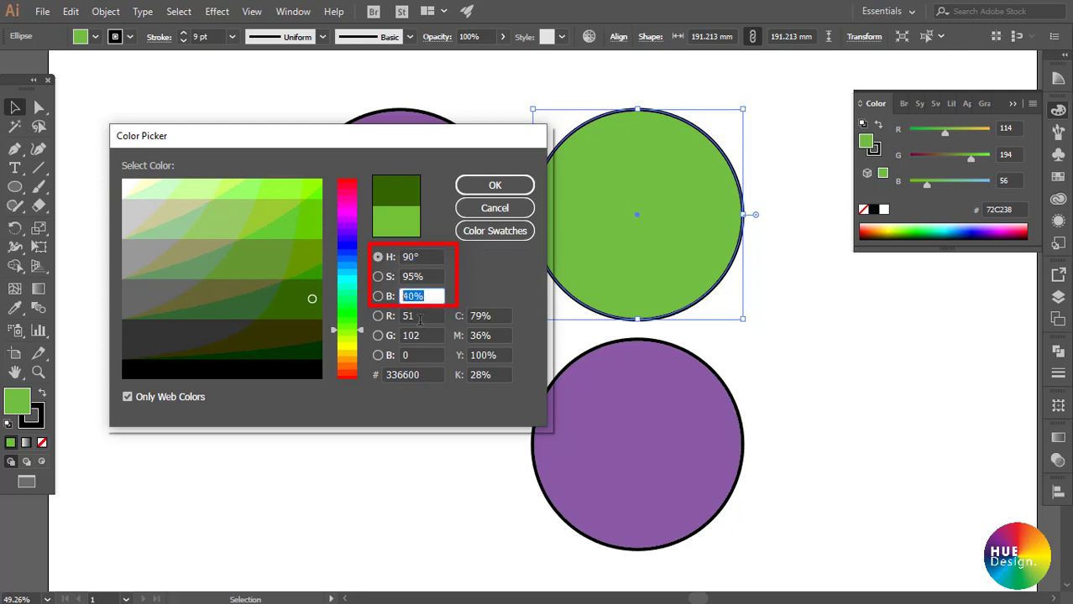
left_click(419, 318)
left_click(421, 355)
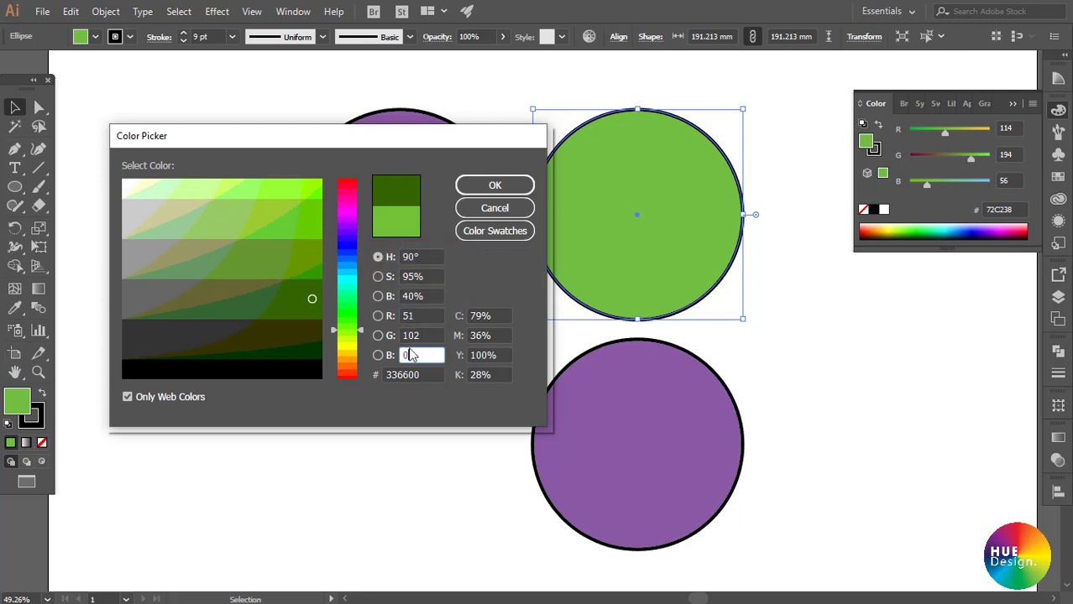
left_click(426, 335)
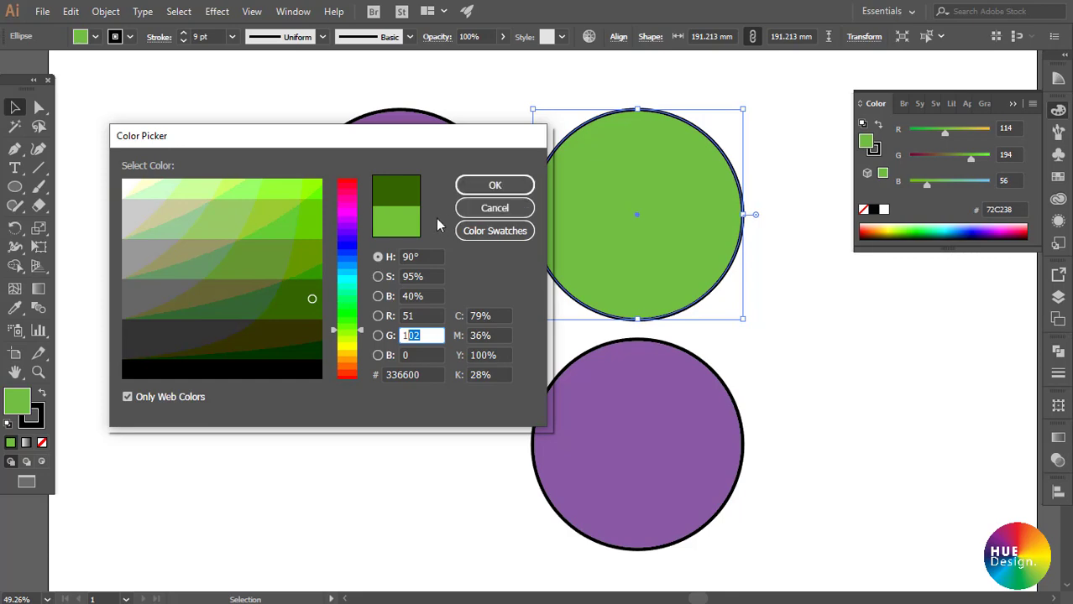
- Apply dark green 336600 to the upper-right circle and show the document's Swatches panel
left_click(472, 188)
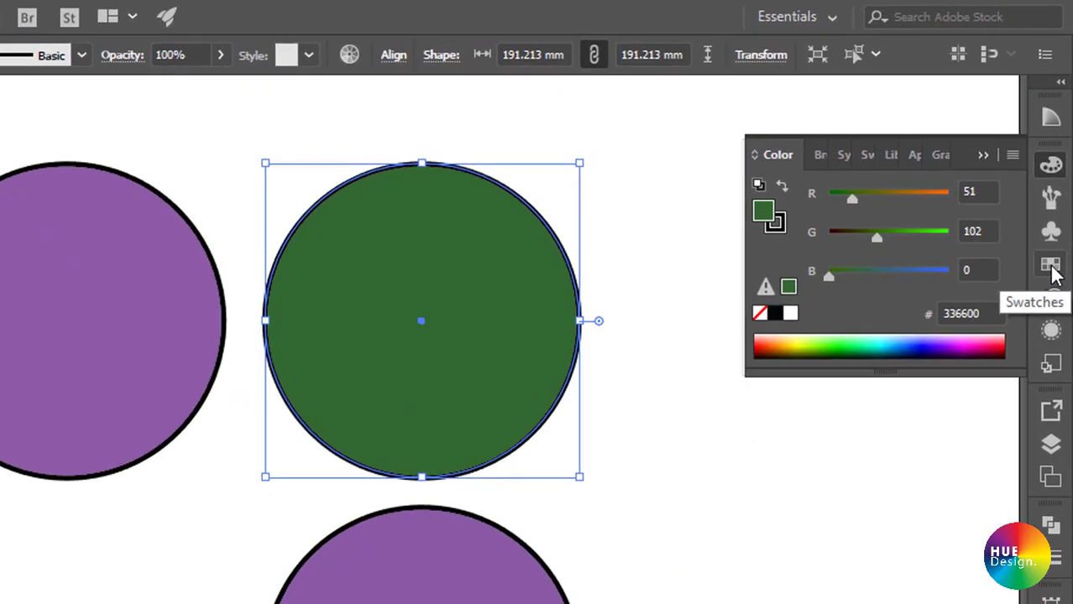
left_click(1050, 267)
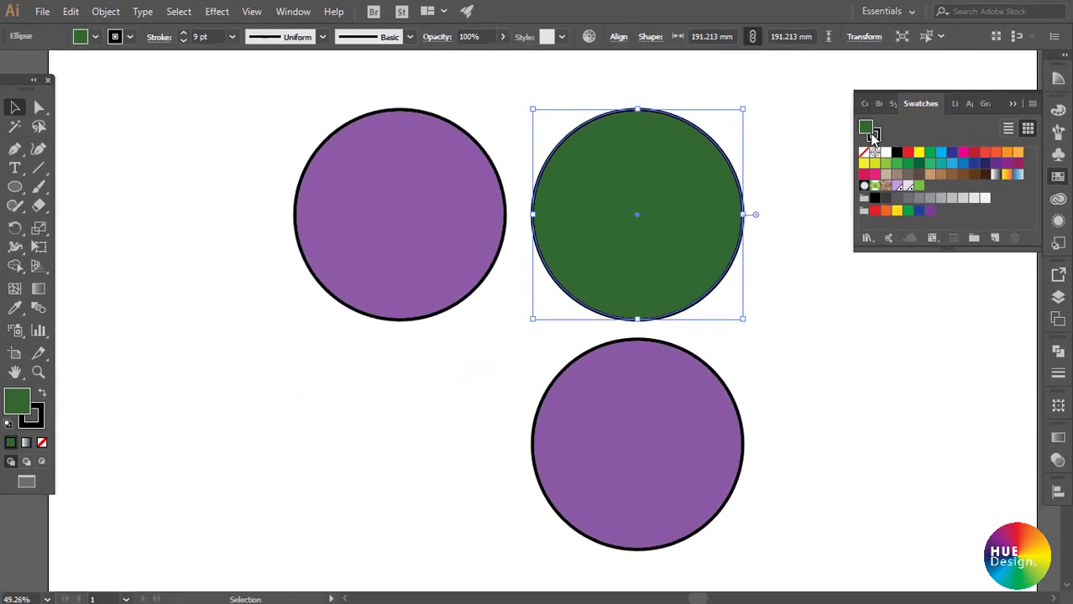
left_click(293, 11)
- Try the orange-yellow, white-black and blue gradients and Foliage, settling on the Pompadour pattern
left_click(1007, 178)
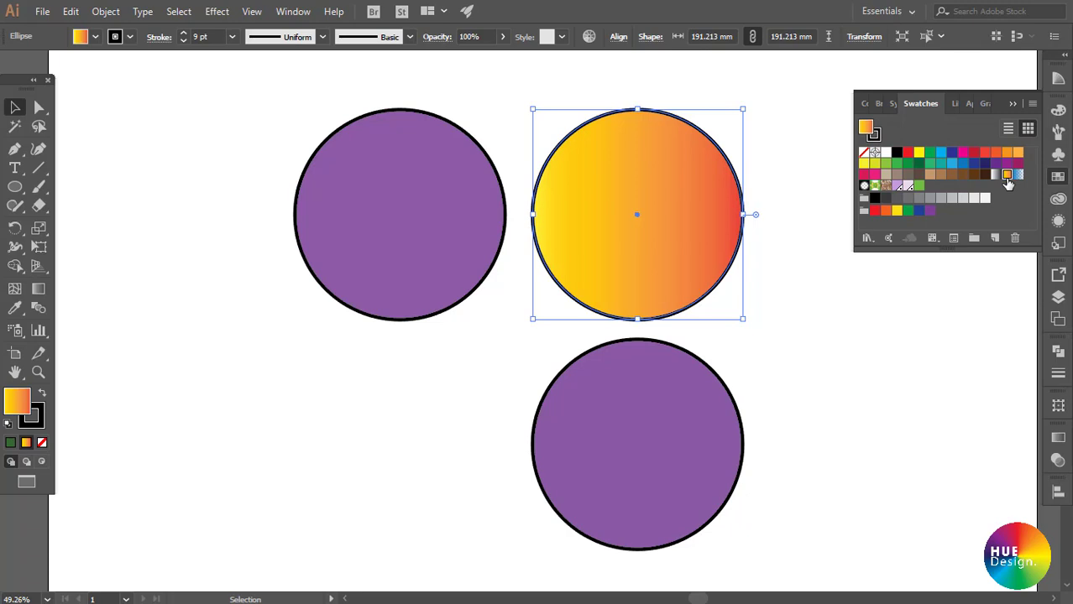
left_click(996, 176)
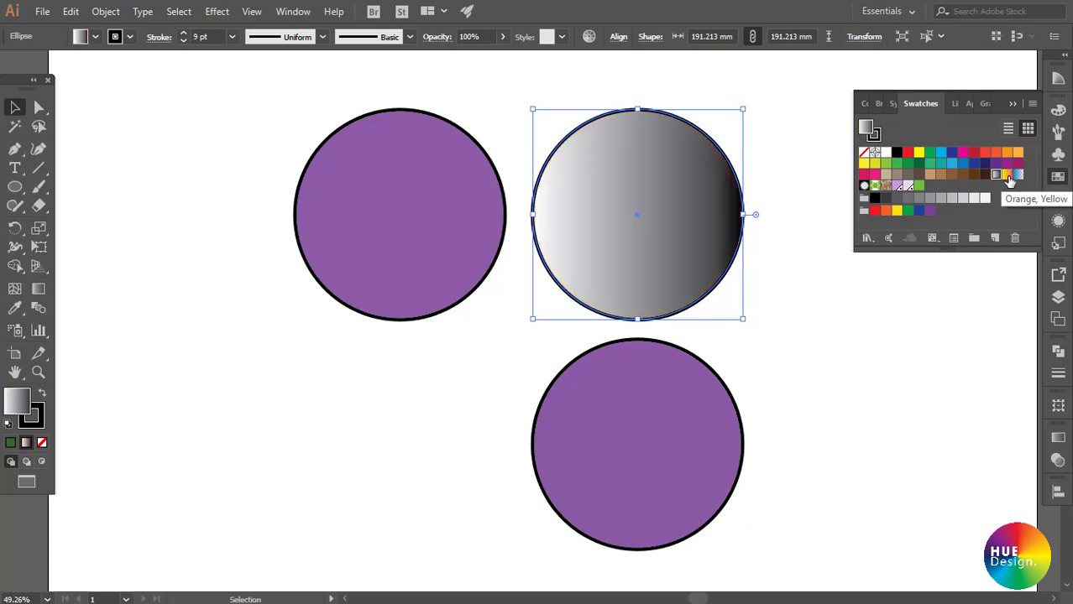
left_click(1018, 175)
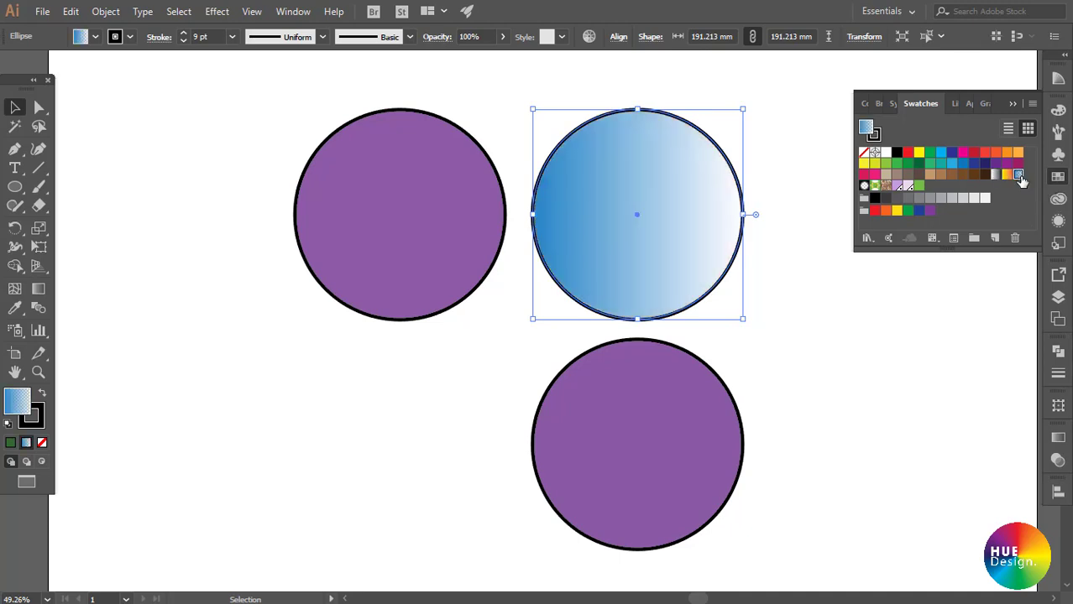
left_click(1005, 176)
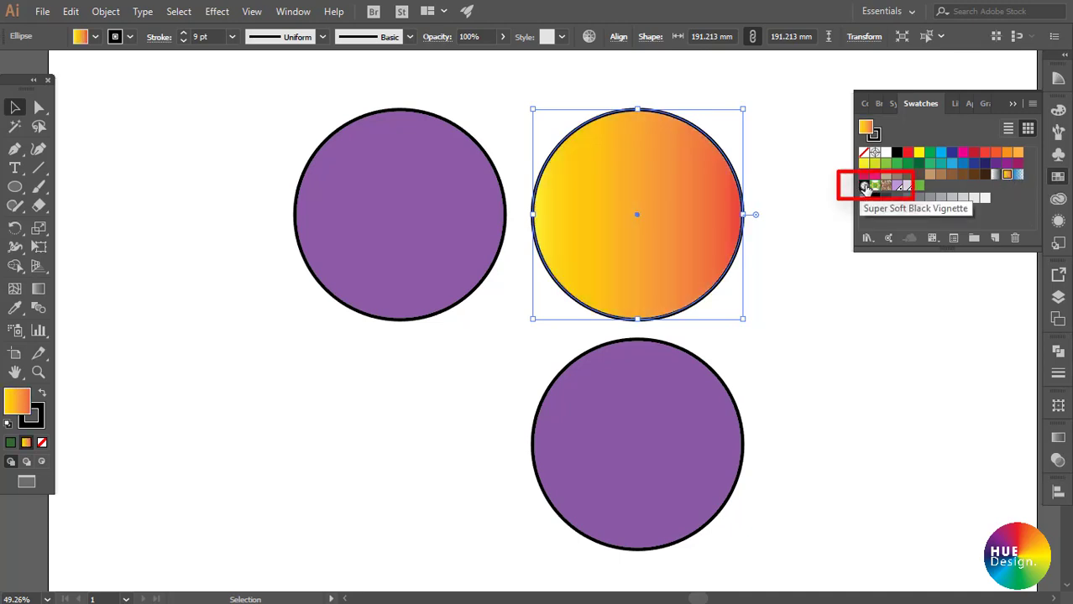
left_click(874, 185)
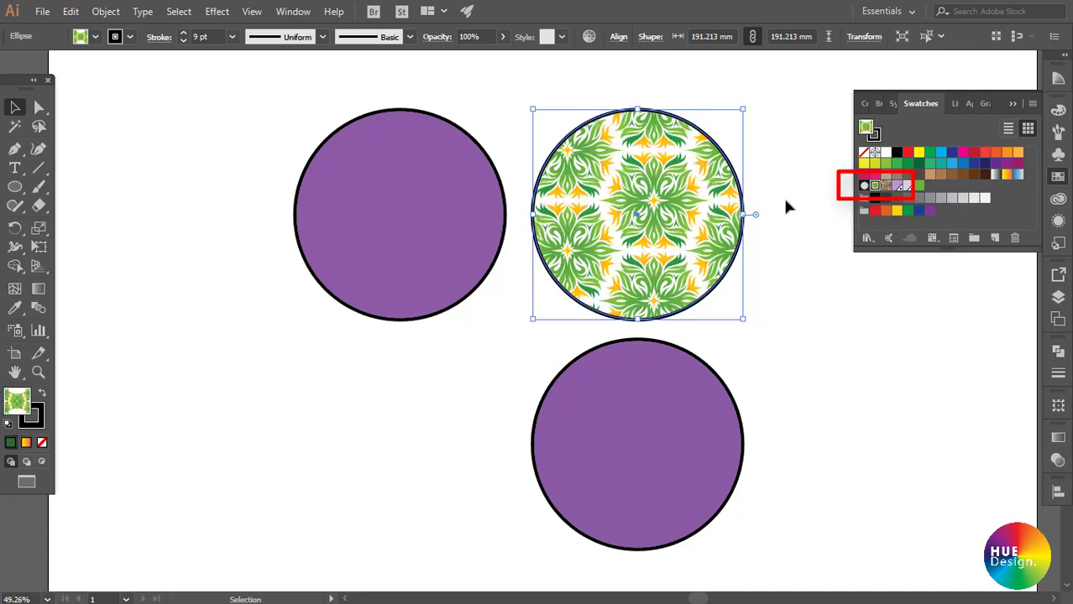
left_click(886, 186)
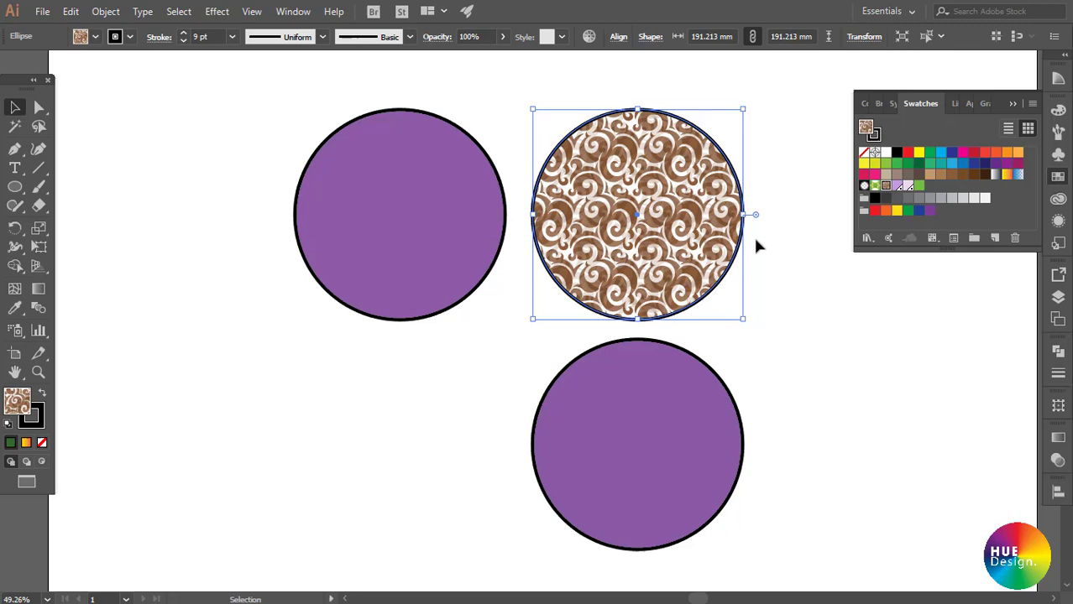
left_click(661, 415)
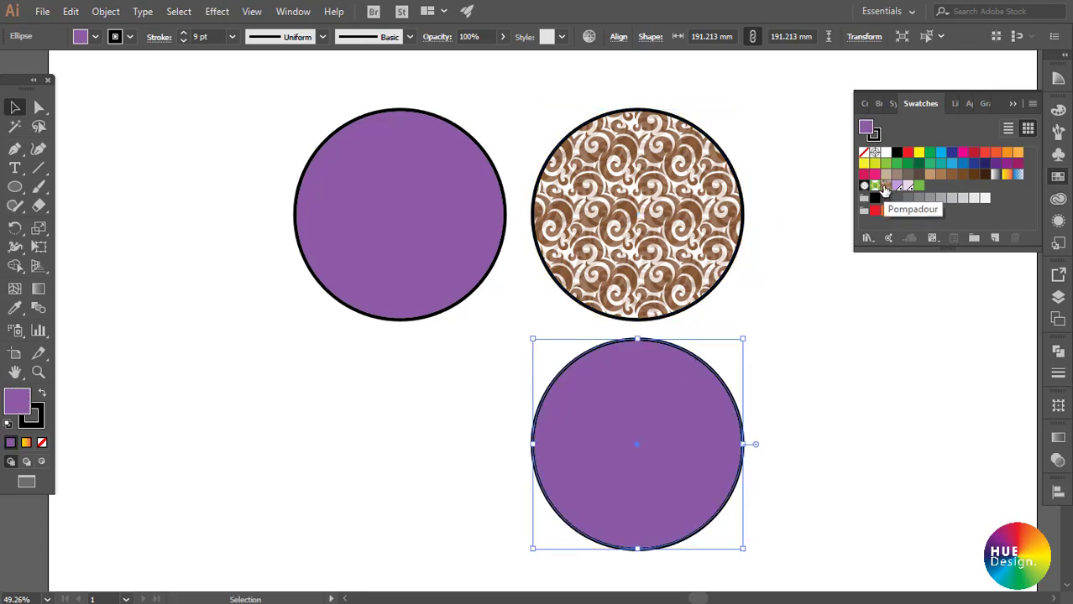
- Fill the lower circle with the Foliage pattern and toggle the swatches between list and thumbnail view
left_click(886, 185)
left_click(875, 185)
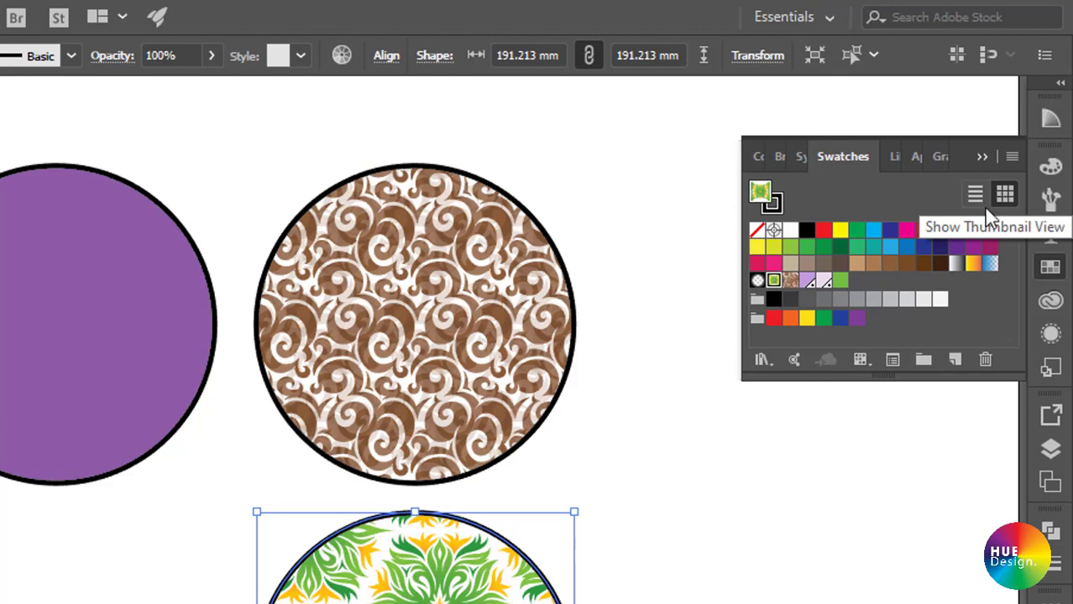
left_click(974, 317)
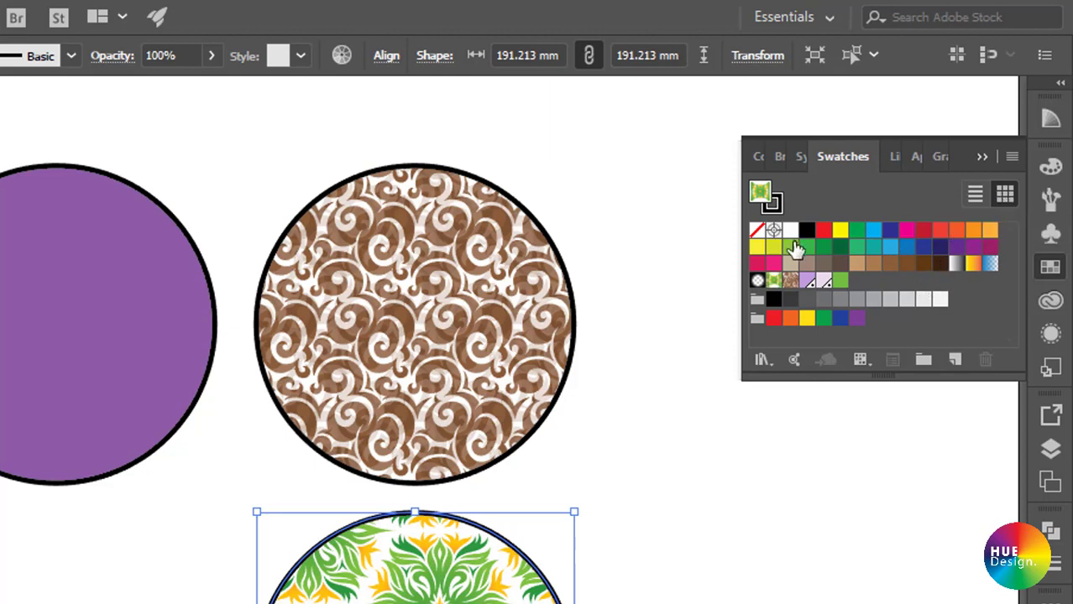
left_click(972, 202)
left_click(1005, 194)
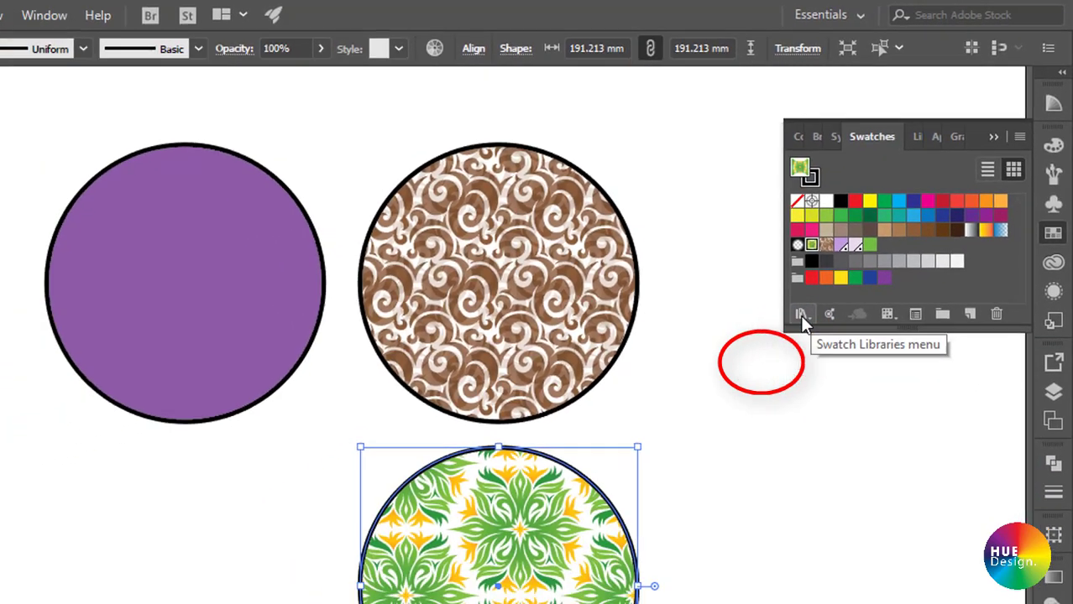
left_click(802, 317)
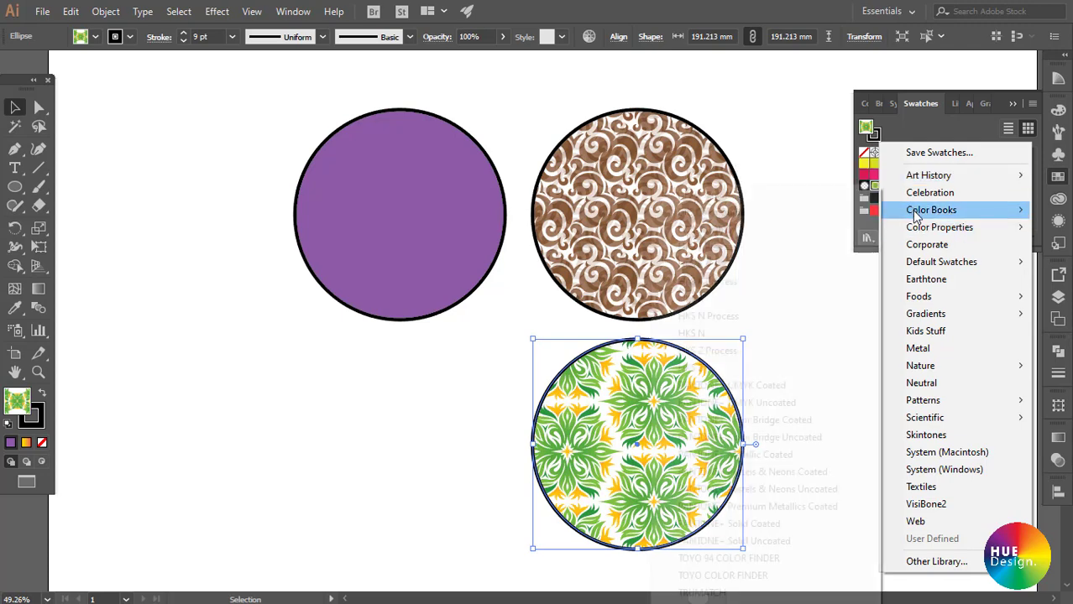
mouse_move(931, 210)
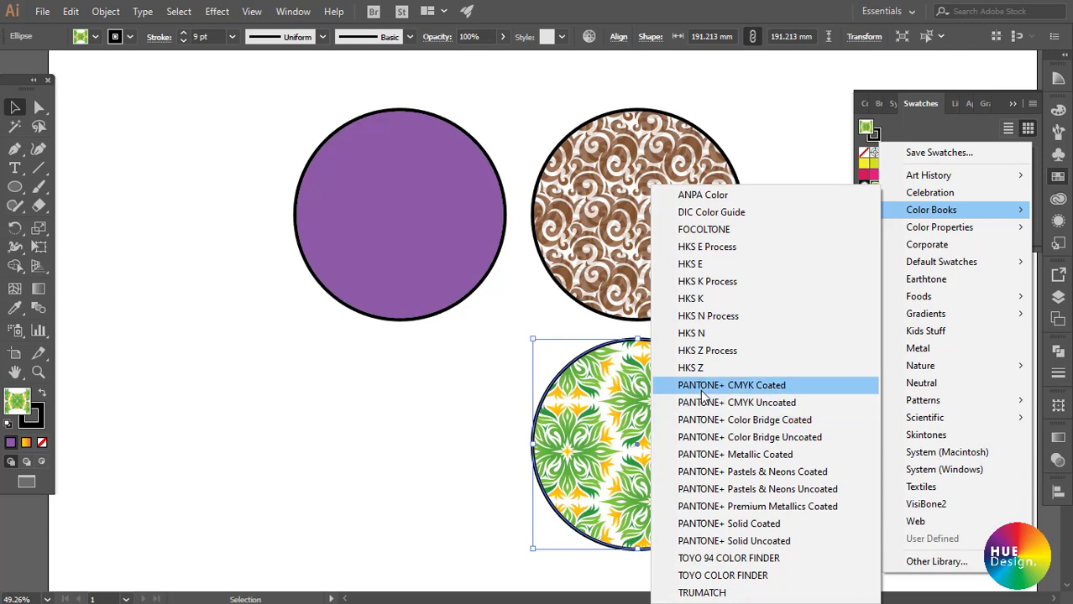
- Open the PANTONE+ Metallic Coated library, enlarge its panel, and deselect the lower circle
left_click(709, 455)
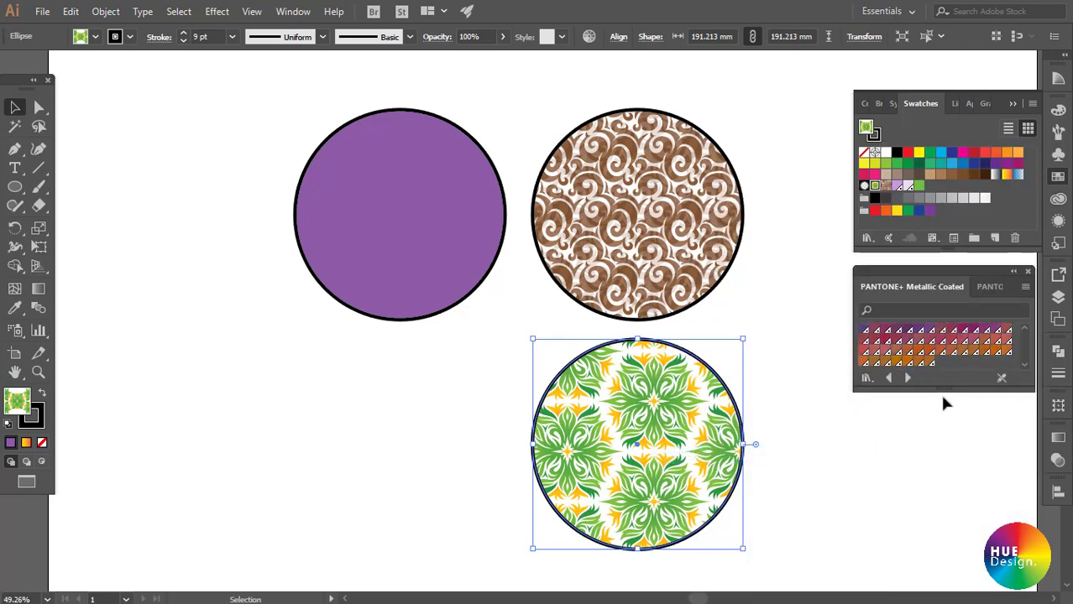
left_click_drag(944, 390, 950, 474)
left_click(866, 460)
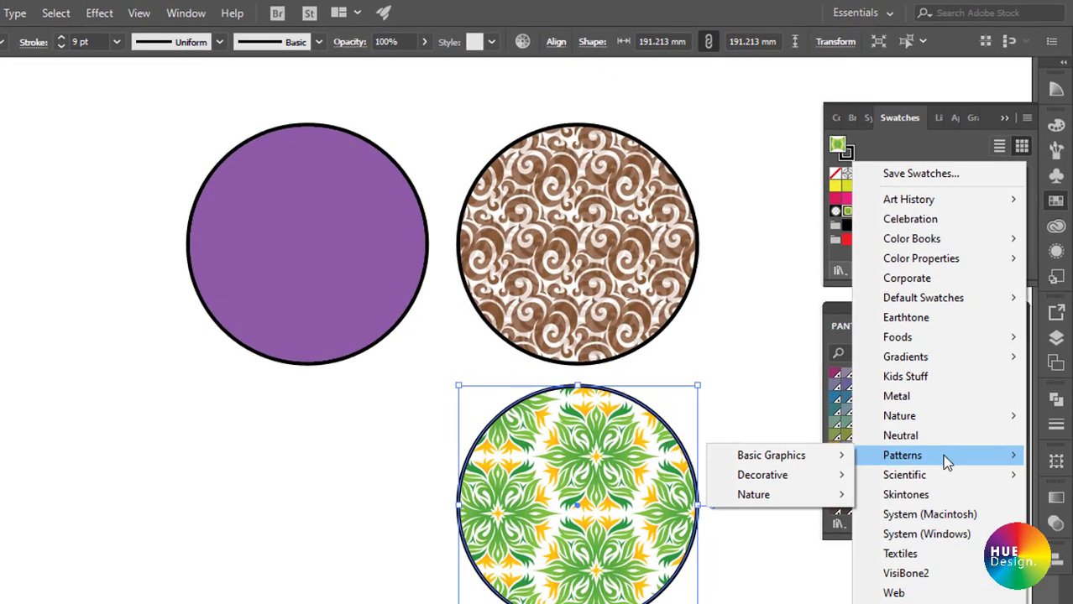
key("Escape")
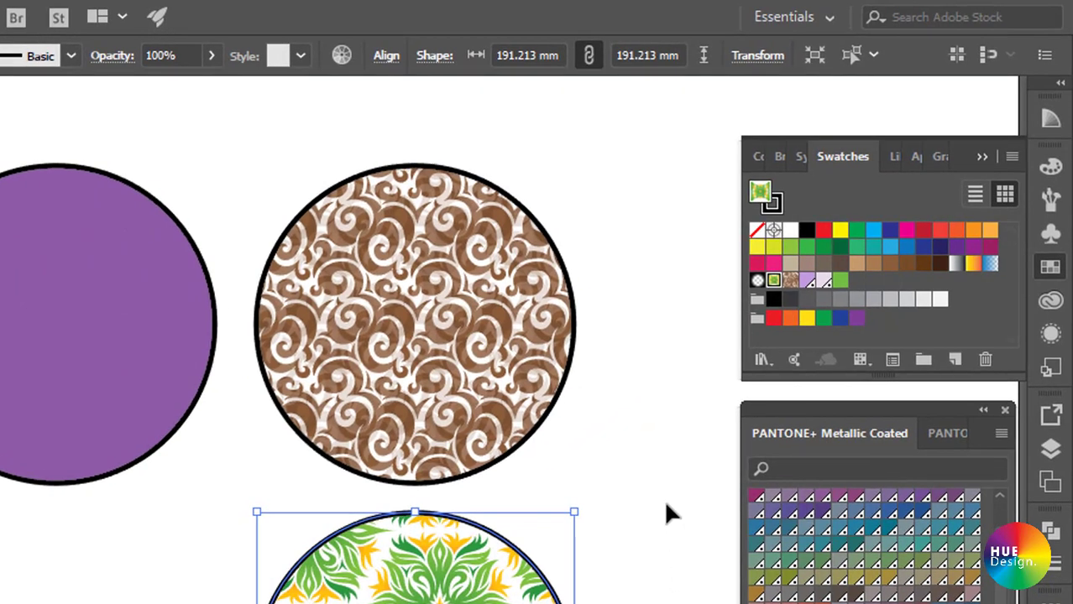
left_click(656, 438)
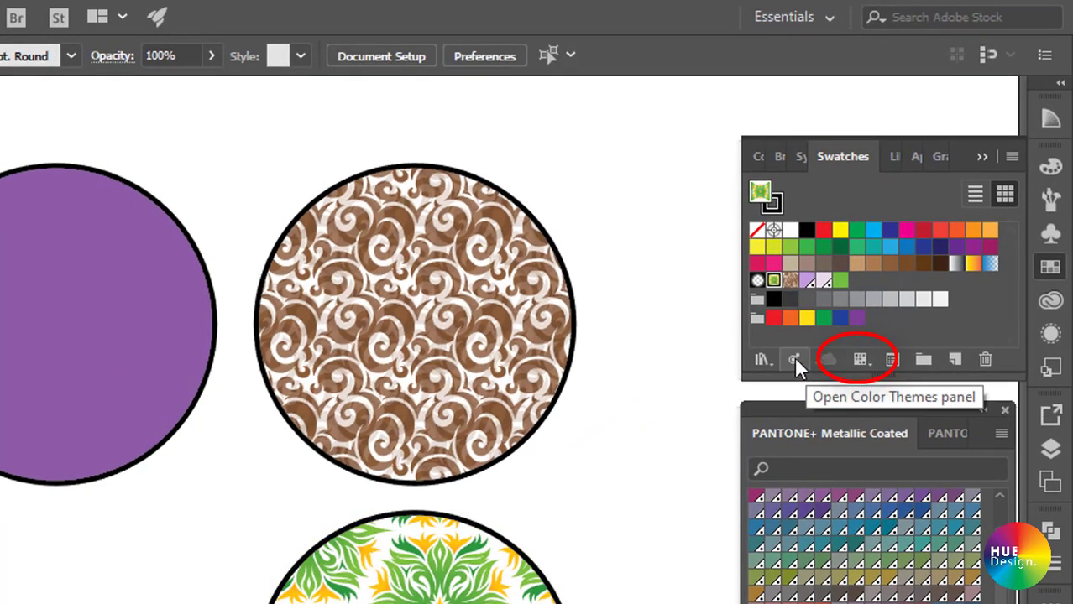
- Filter the Swatches panel to pattern swatches, then colour groups, and finally colour swatches only
left_click(865, 363)
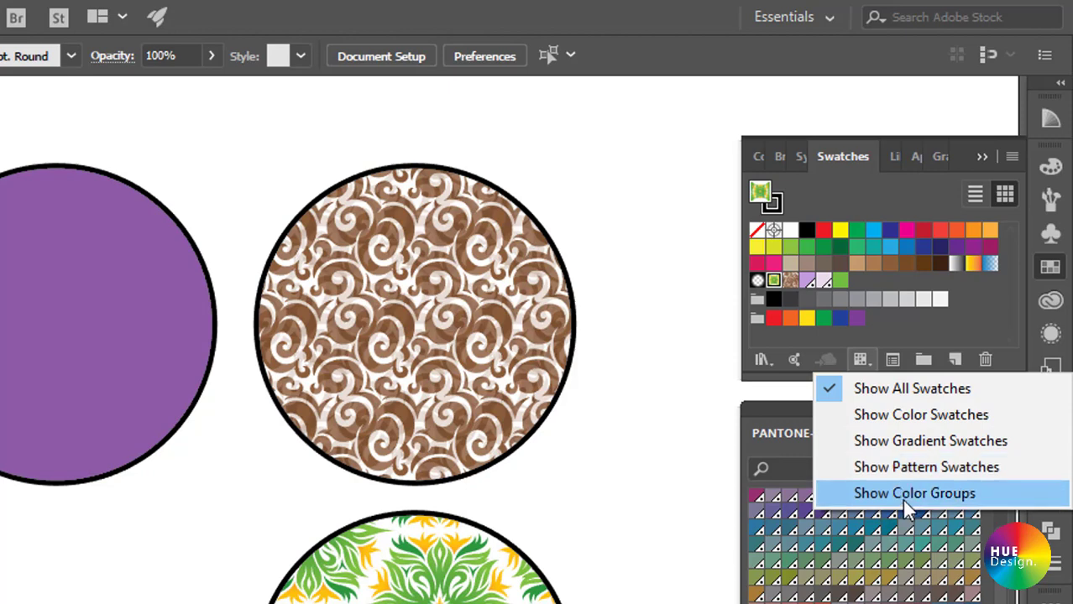
left_click(861, 467)
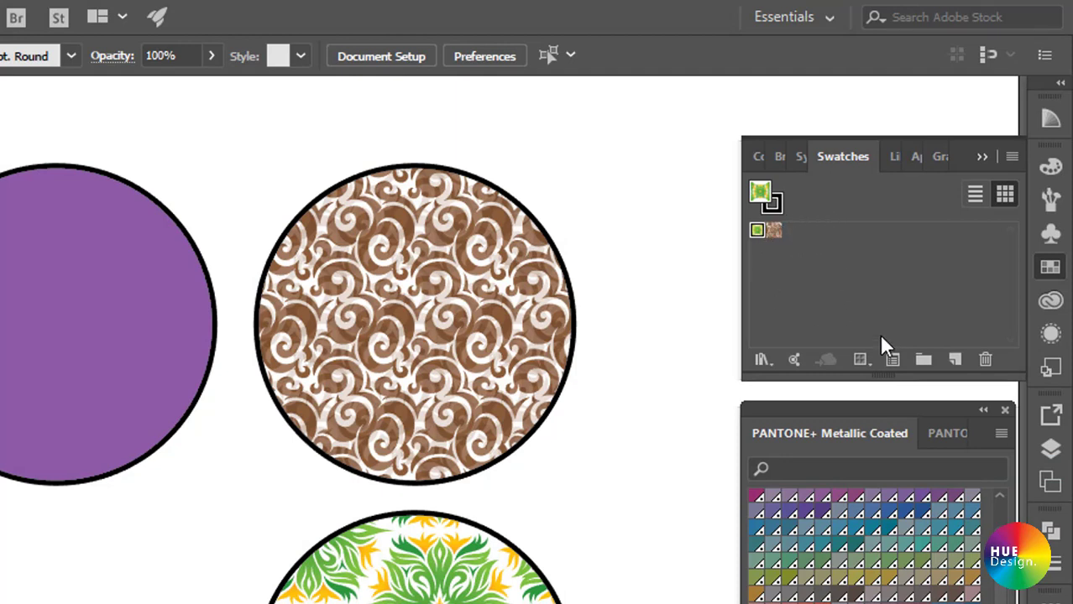
left_click(863, 361)
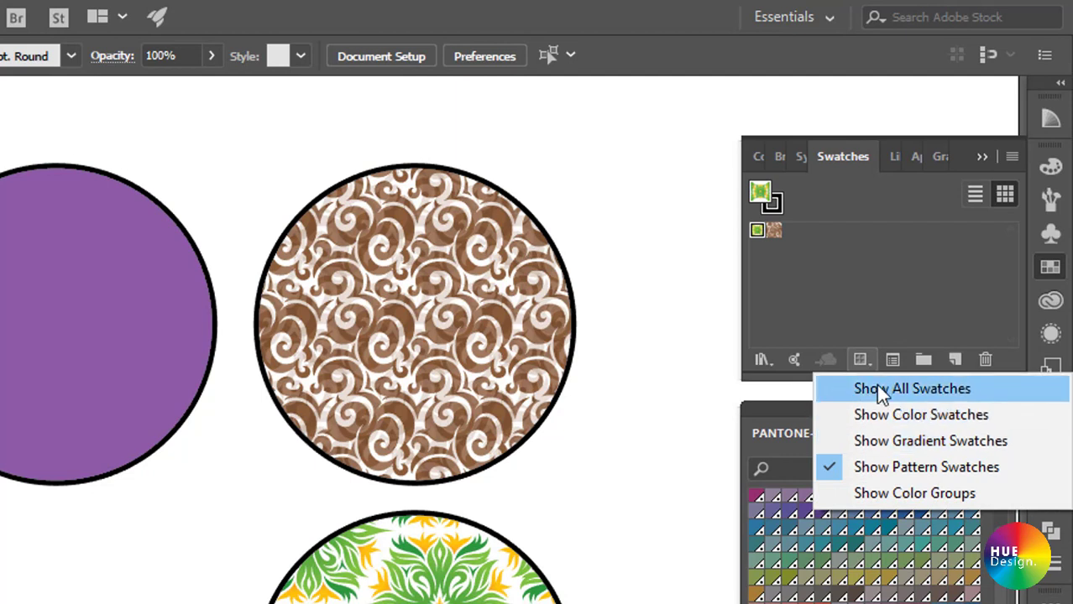
left_click(848, 494)
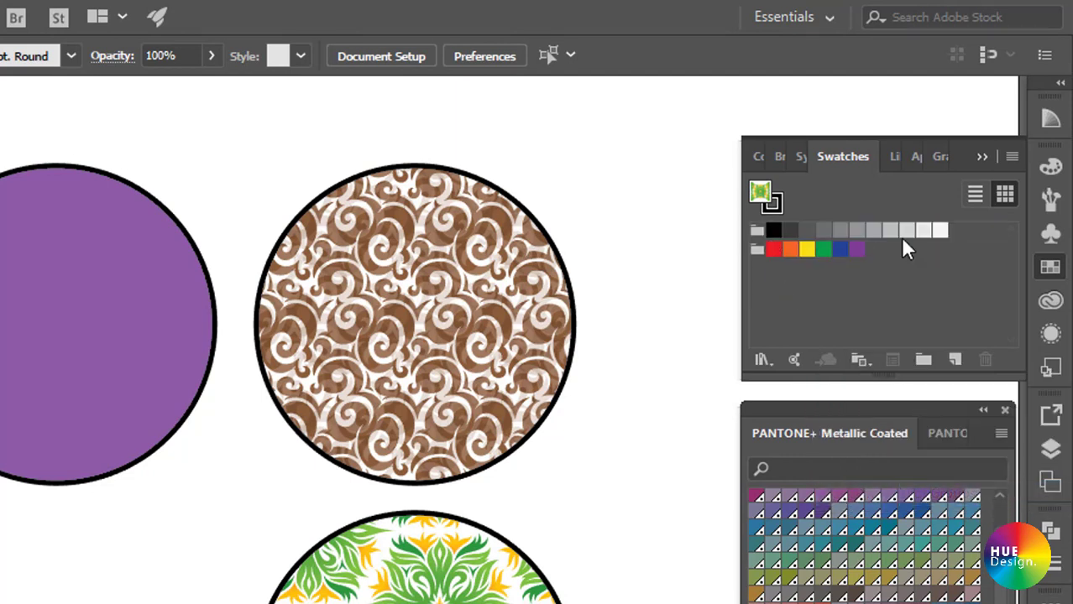
left_click(861, 362)
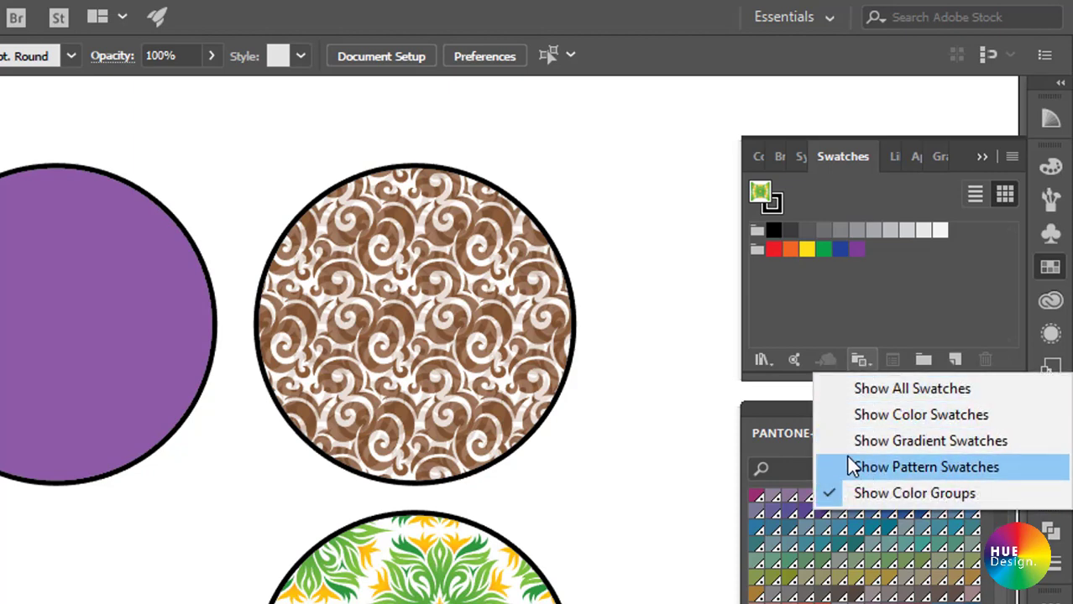
left_click(847, 417)
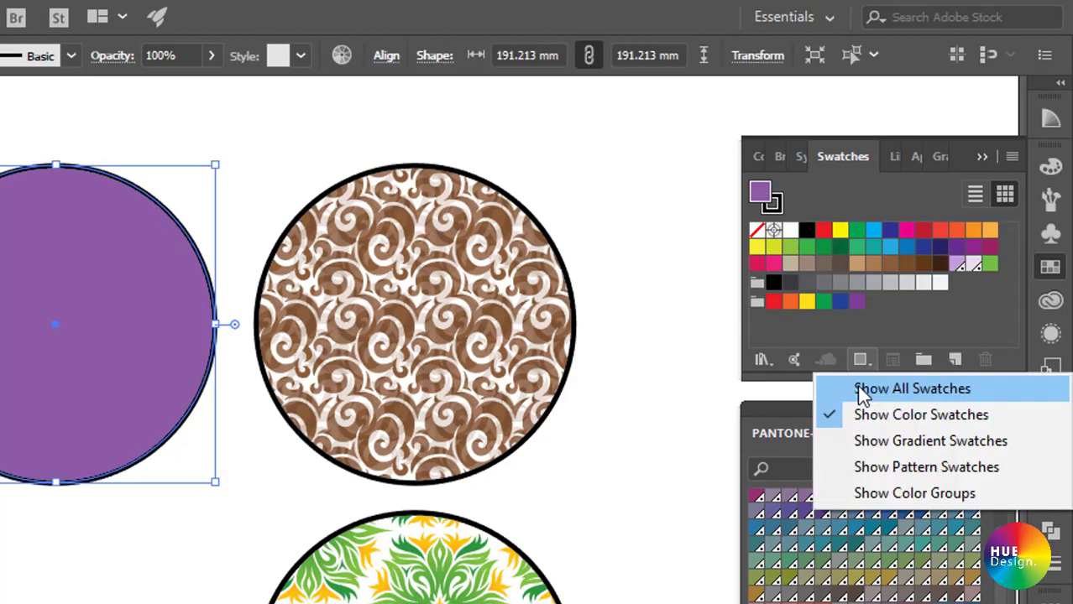
- Show all swatch kinds again and marquee-select the six colour squares under the purple circle
left_click(860, 390)
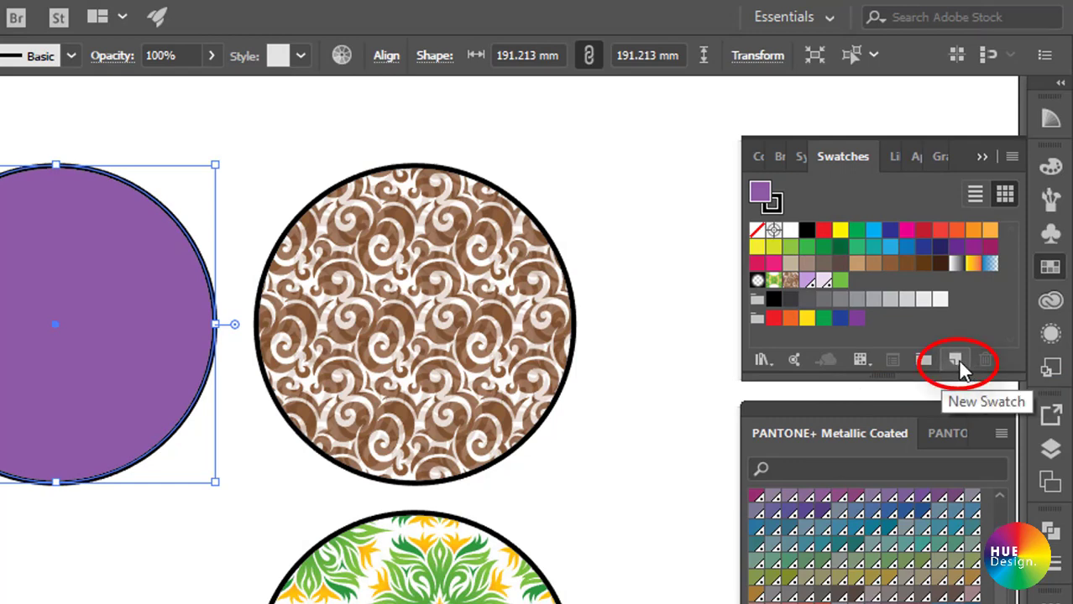
left_click_drag(175, 432, 295, 215)
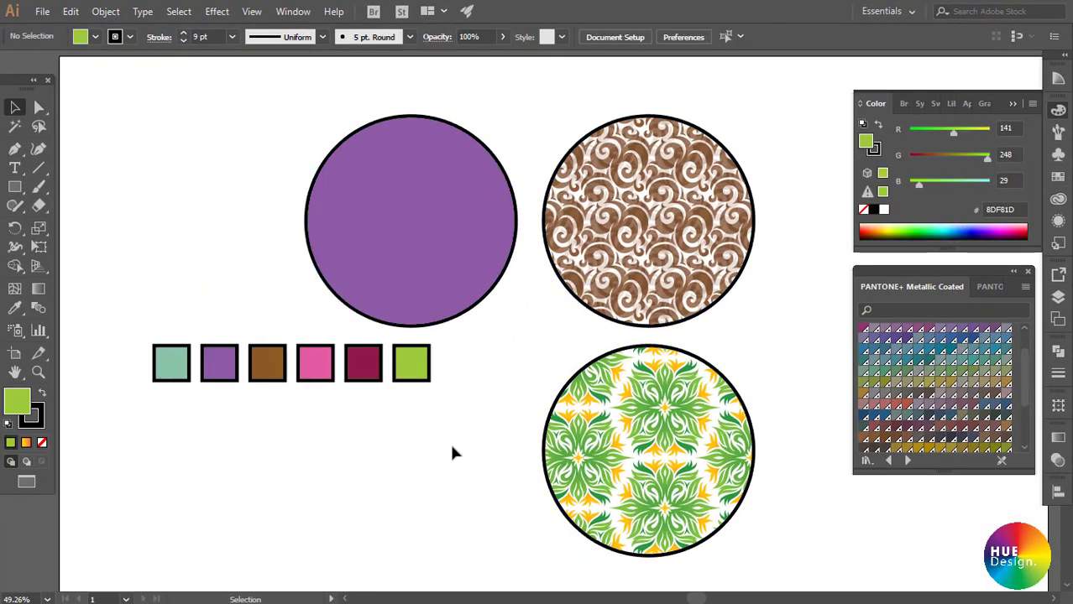
left_click_drag(451, 448, 168, 357)
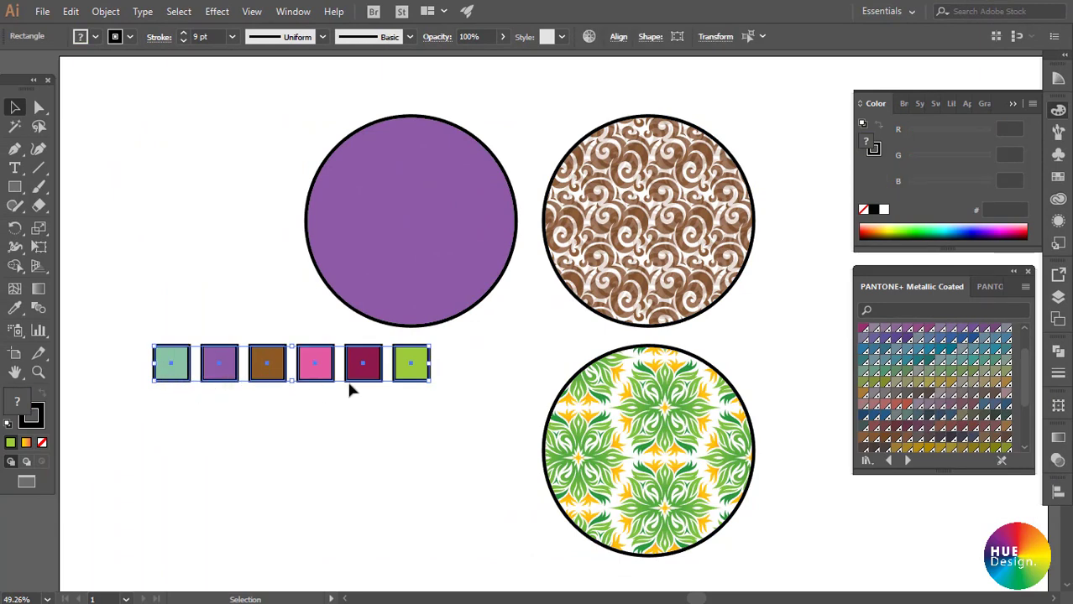
- Save the six squares' colours from the selected artwork as Color Group 1 in Swatches
left_click(920, 104)
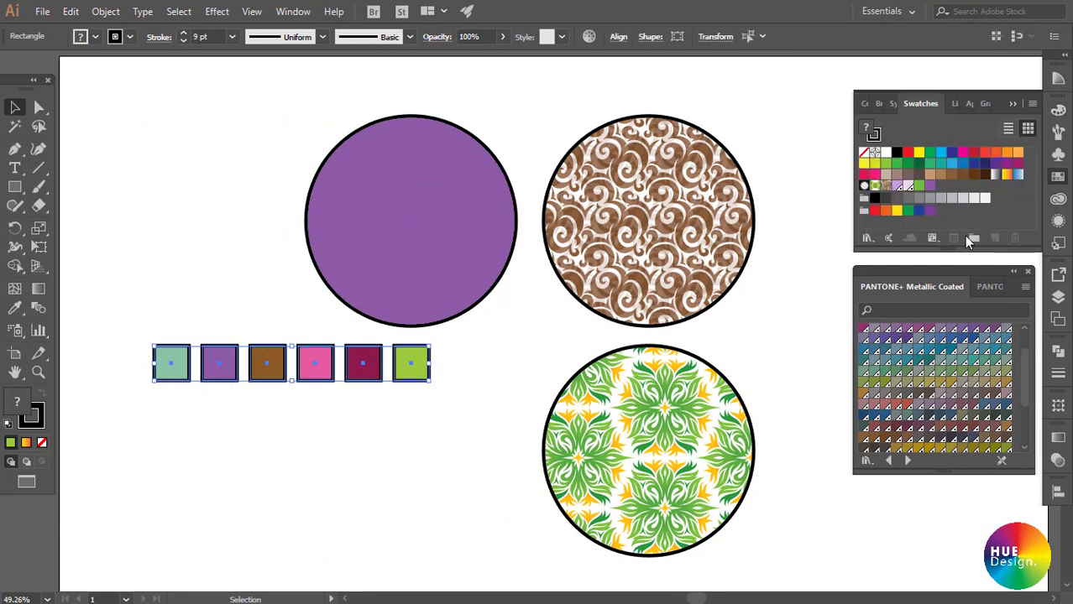
left_click_drag(454, 402, 139, 353)
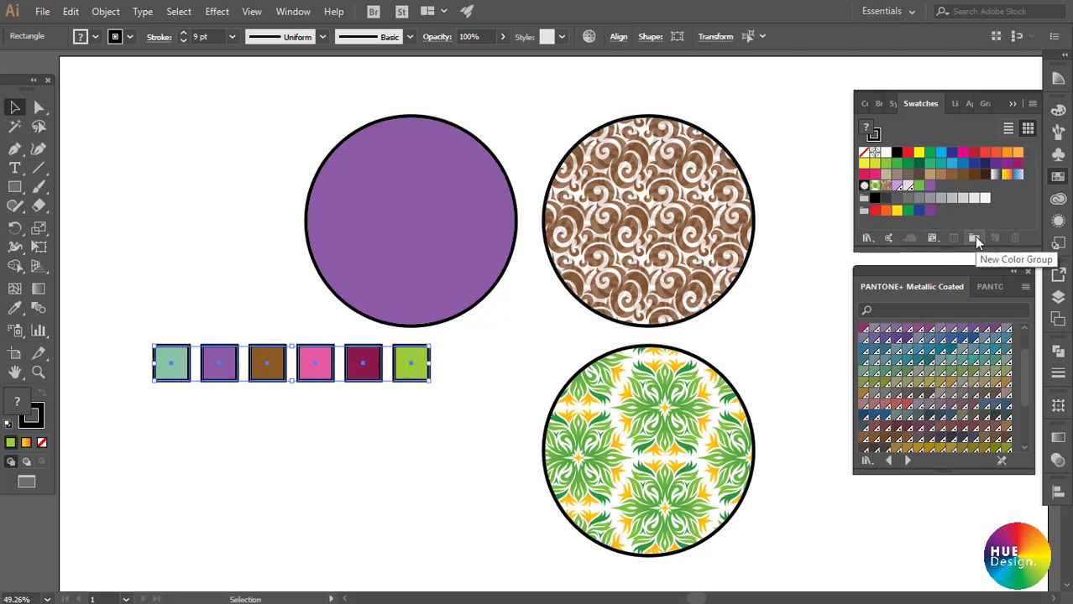
left_click(973, 238)
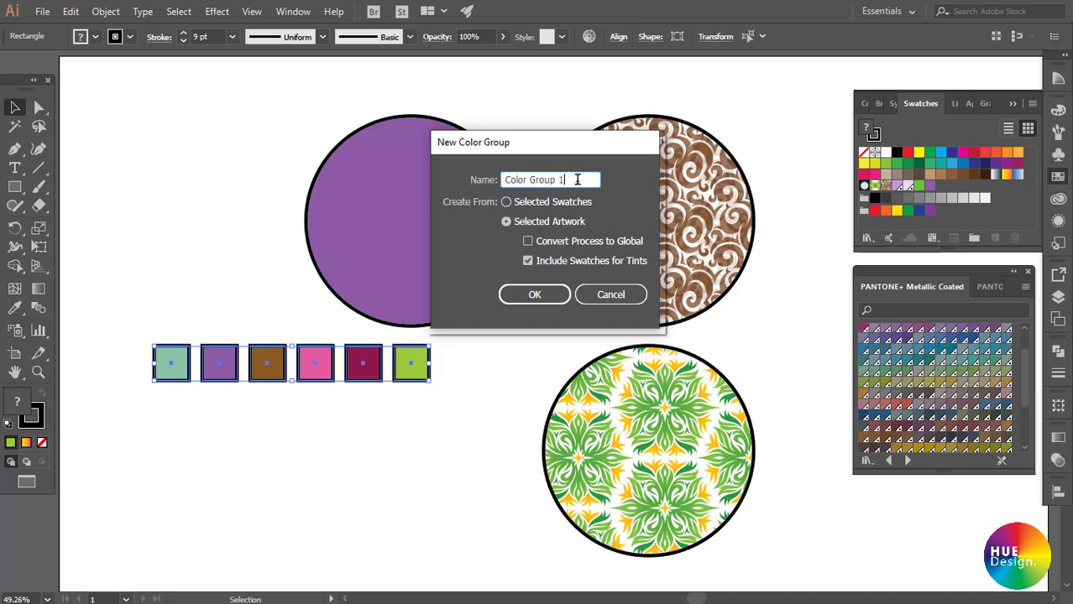
left_click(538, 295)
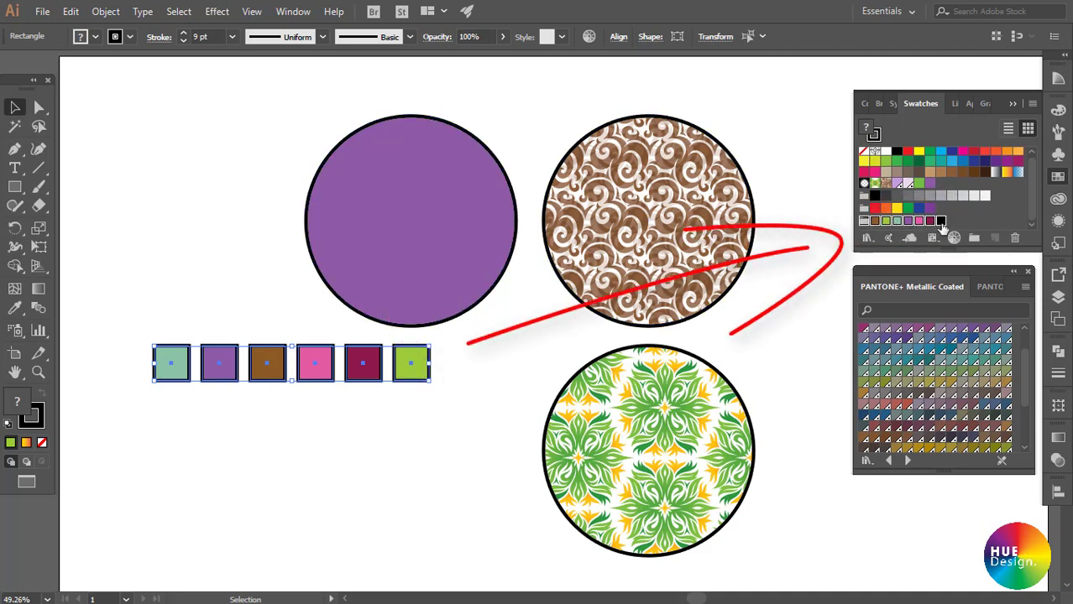
left_click(979, 219)
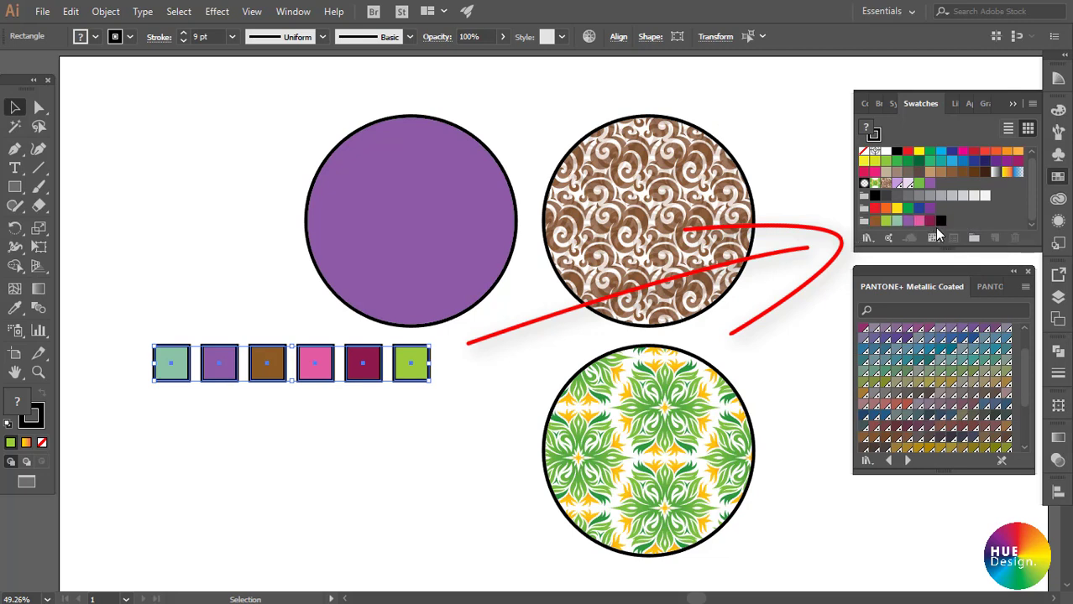
- Delete an unwanted swatch, then request deletion of the light-purple swatch
key("ctrl+shift+a")
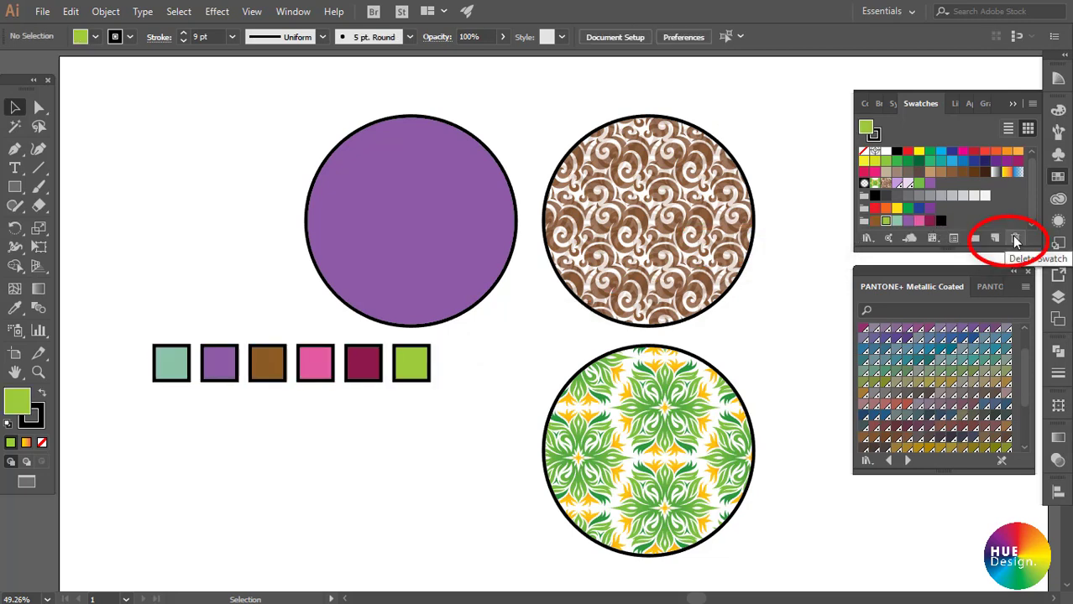
left_click(907, 183)
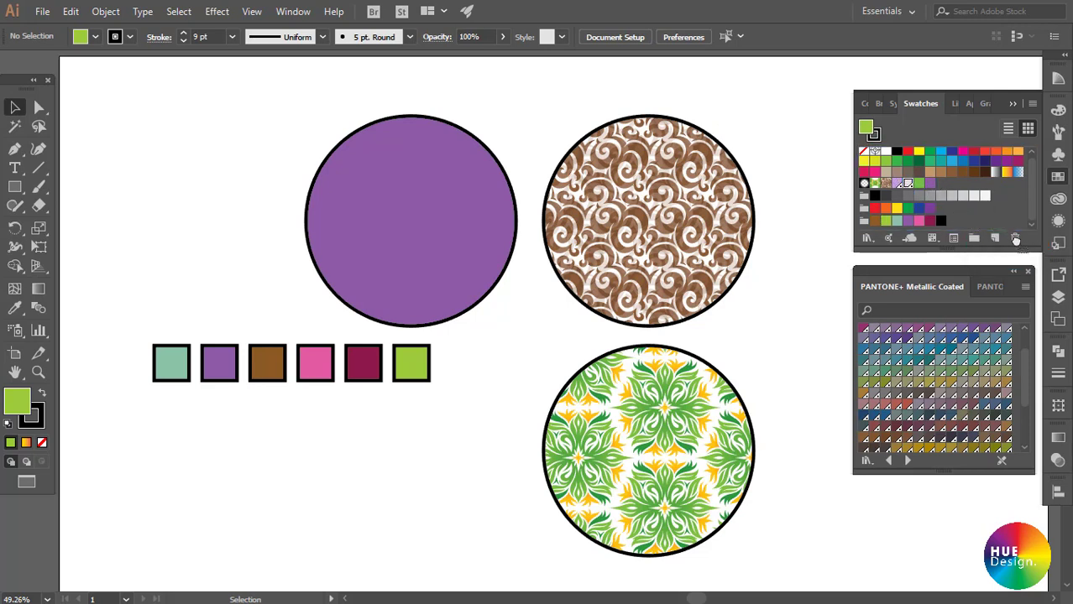
left_click(1015, 240)
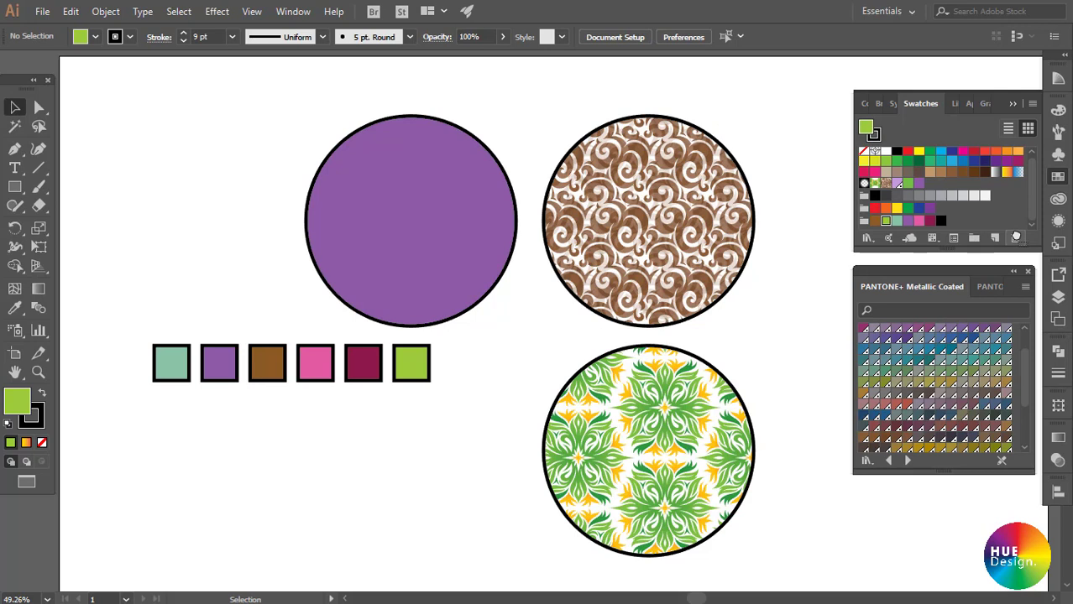
left_click(896, 183)
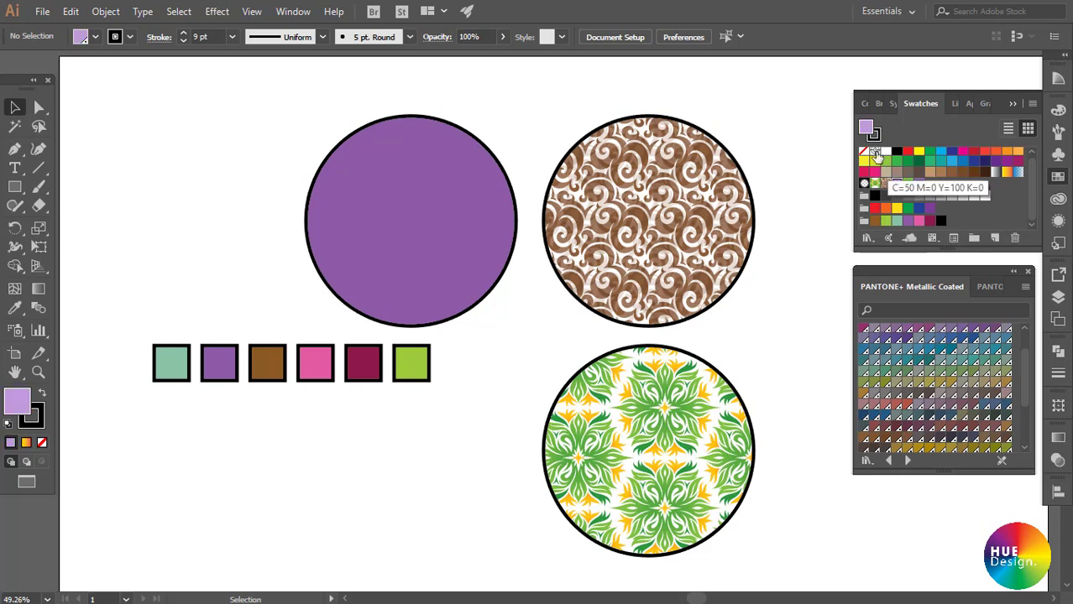
left_click(1015, 240)
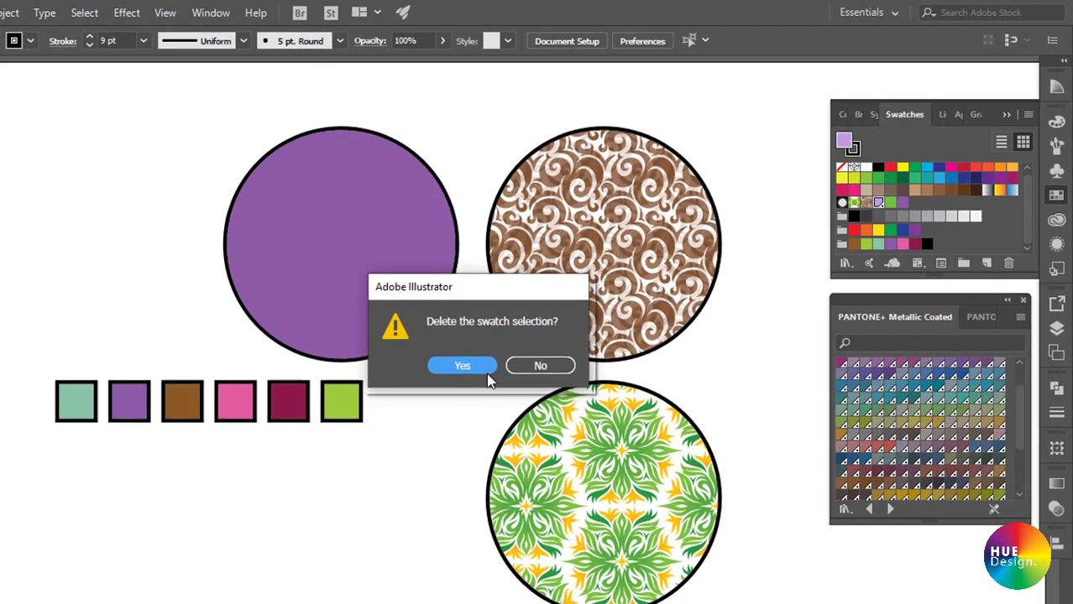
- Confirm deleting the light-purple swatch and show swatches as Medium Thumbnails
left_click(522, 330)
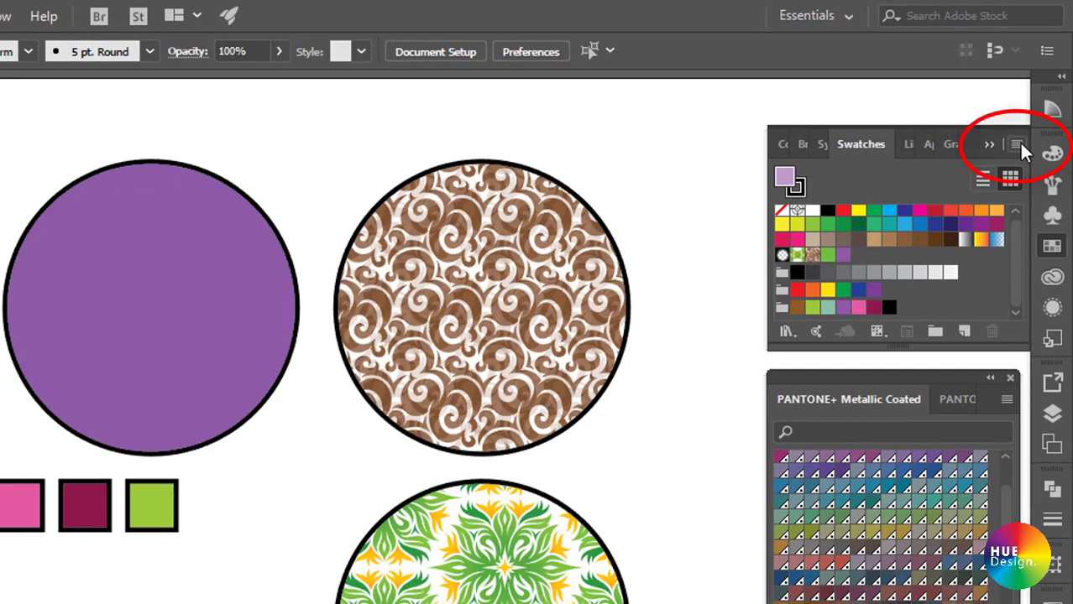
left_click(1017, 145)
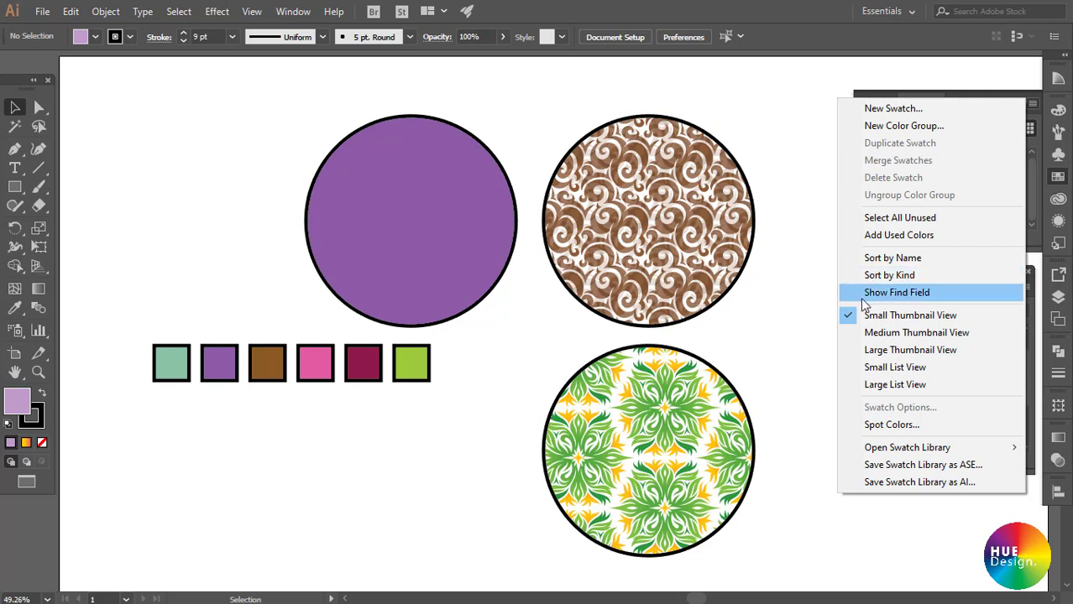
left_click(908, 333)
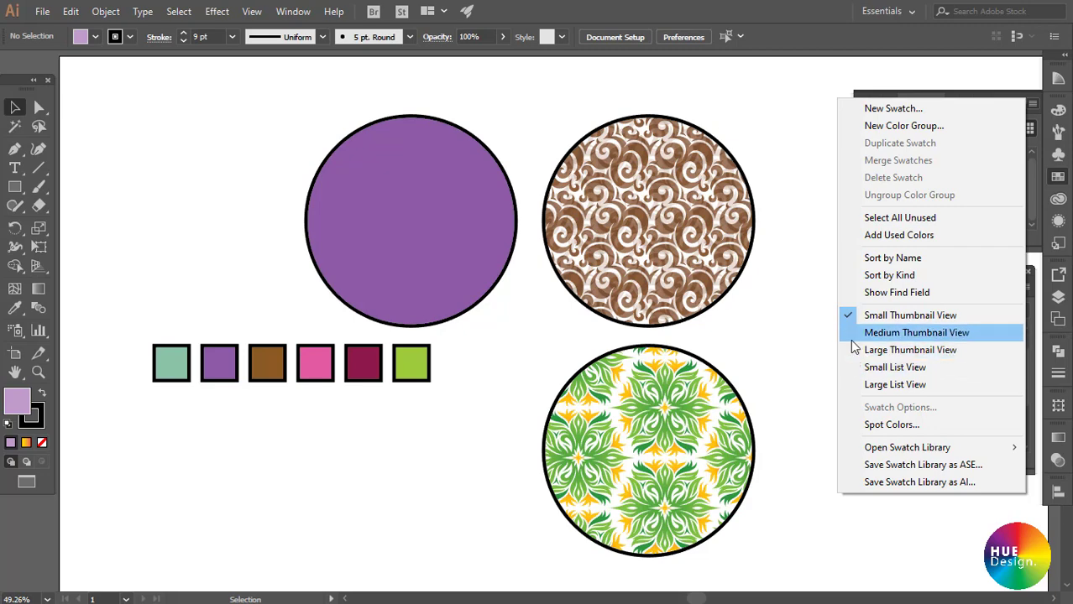
left_click(853, 334)
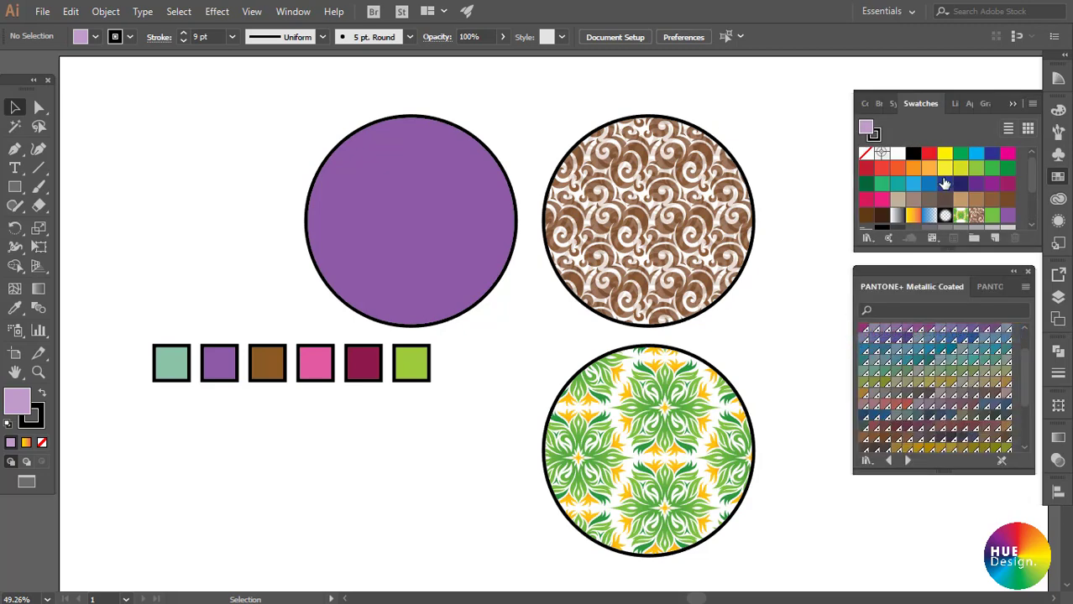
scroll(951, 188, "down", 1)
scroll(952, 186, "up", 1)
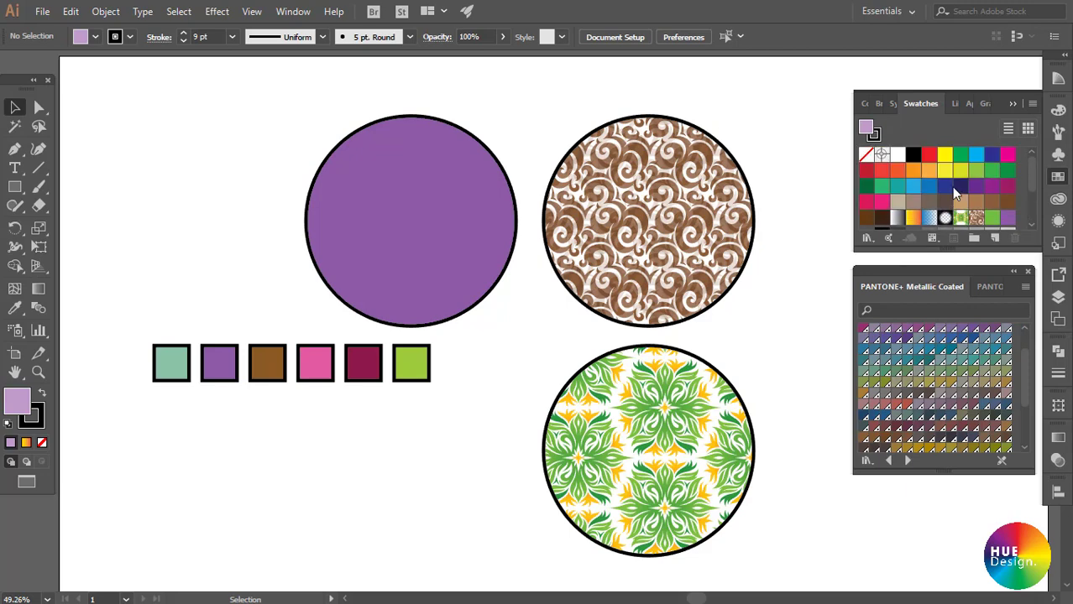
- Return the Swatches panel to Small Thumbnail View
left_click(1032, 103)
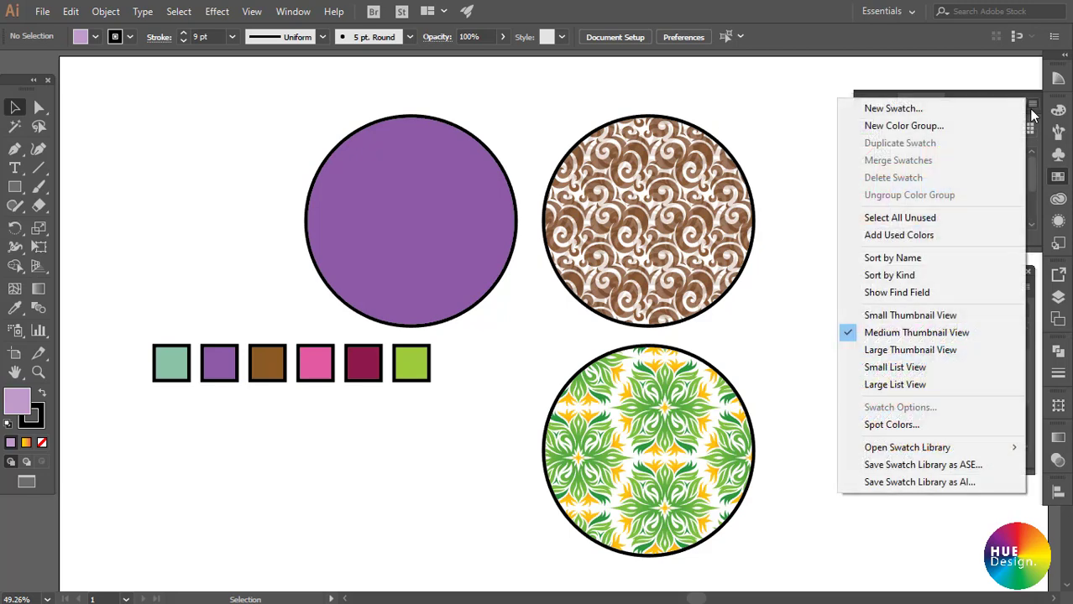
left_click(863, 318)
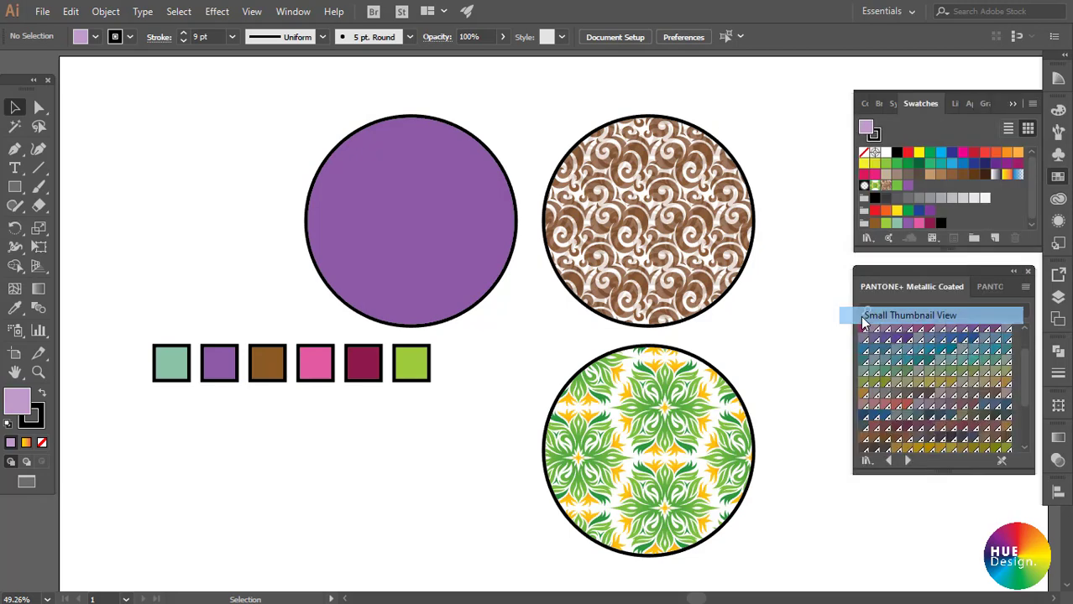
left_click(1033, 103)
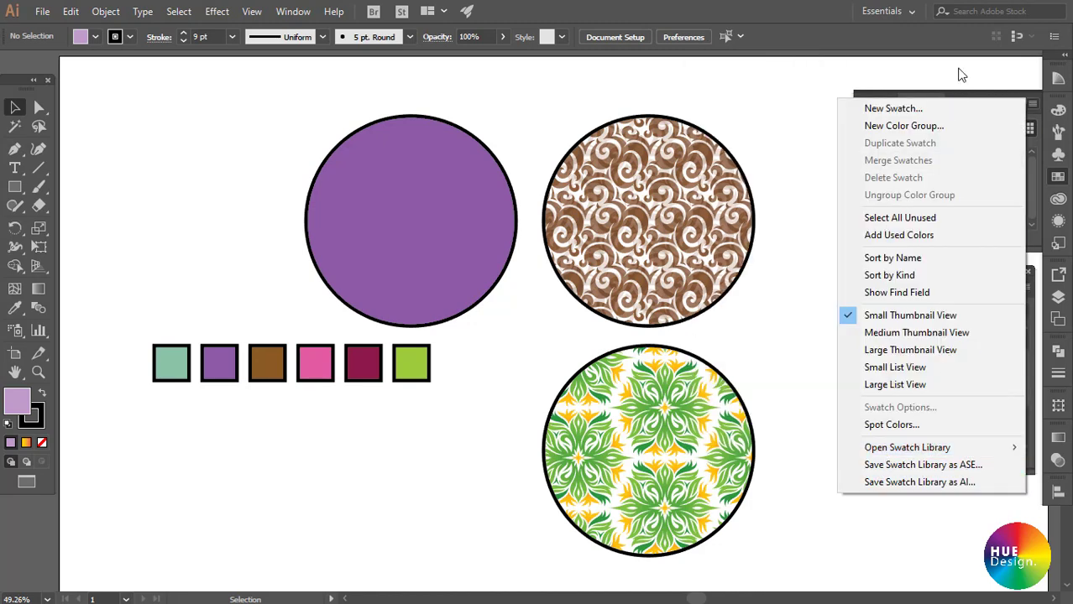
left_click(1033, 105)
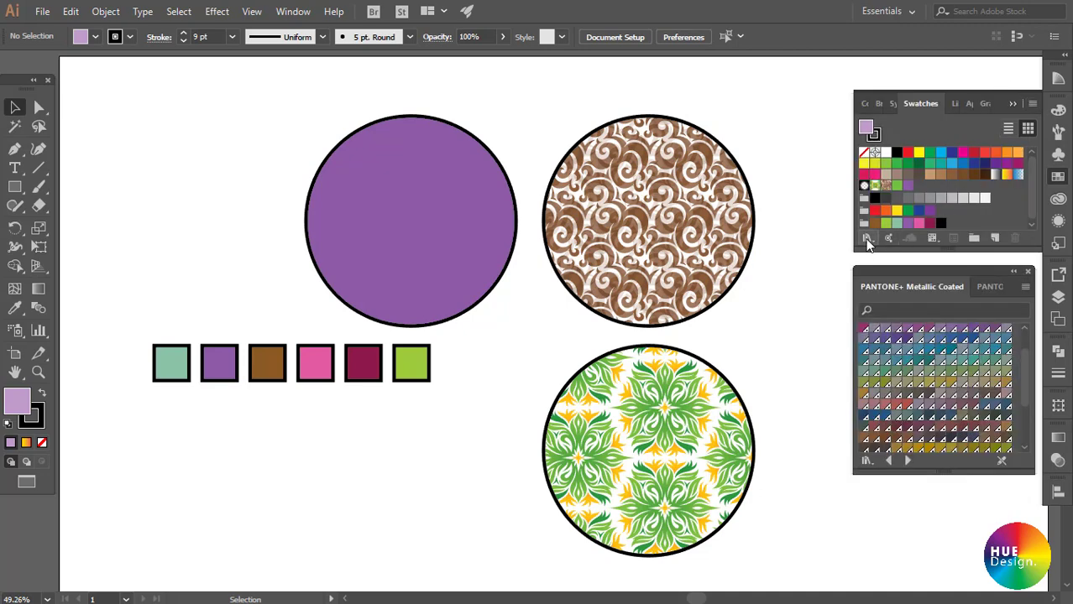
left_click(868, 243)
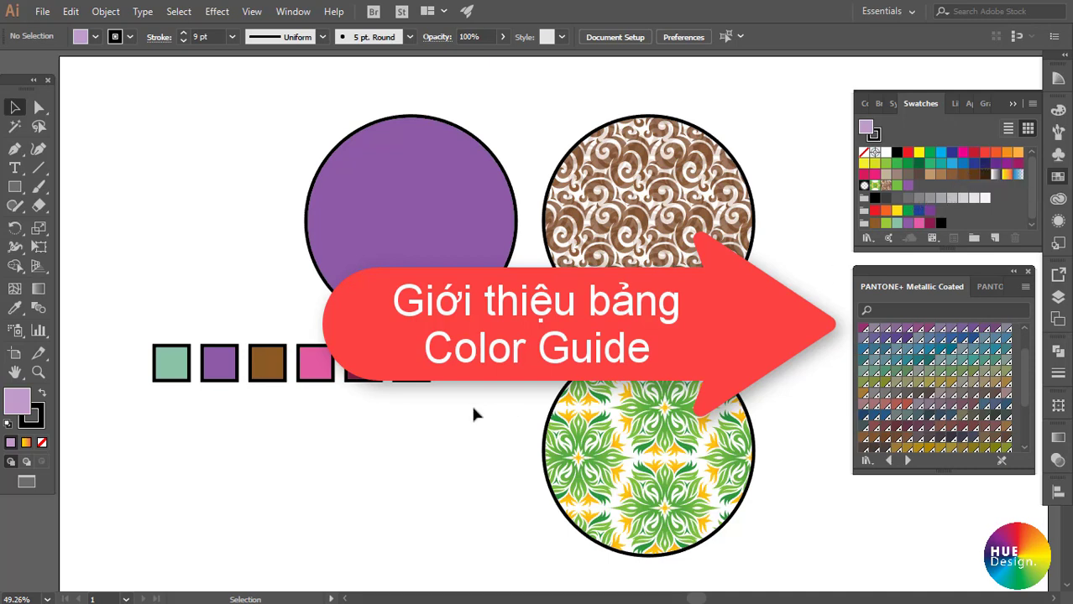
- Select the second row of six squares and show the Color Guide panel
left_click_drag(430, 426, 145, 351)
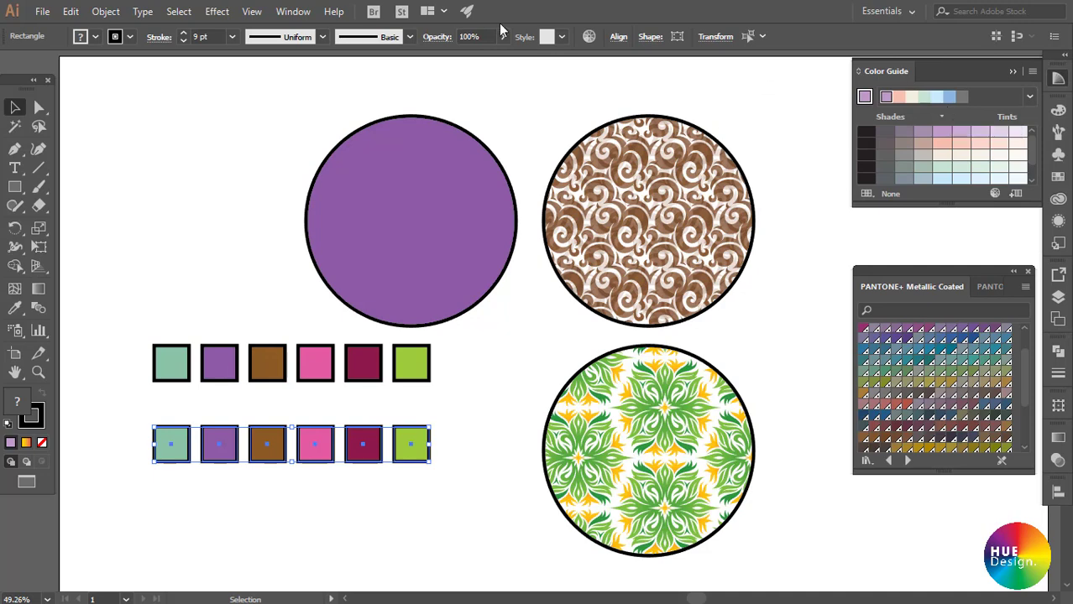
left_click(296, 12)
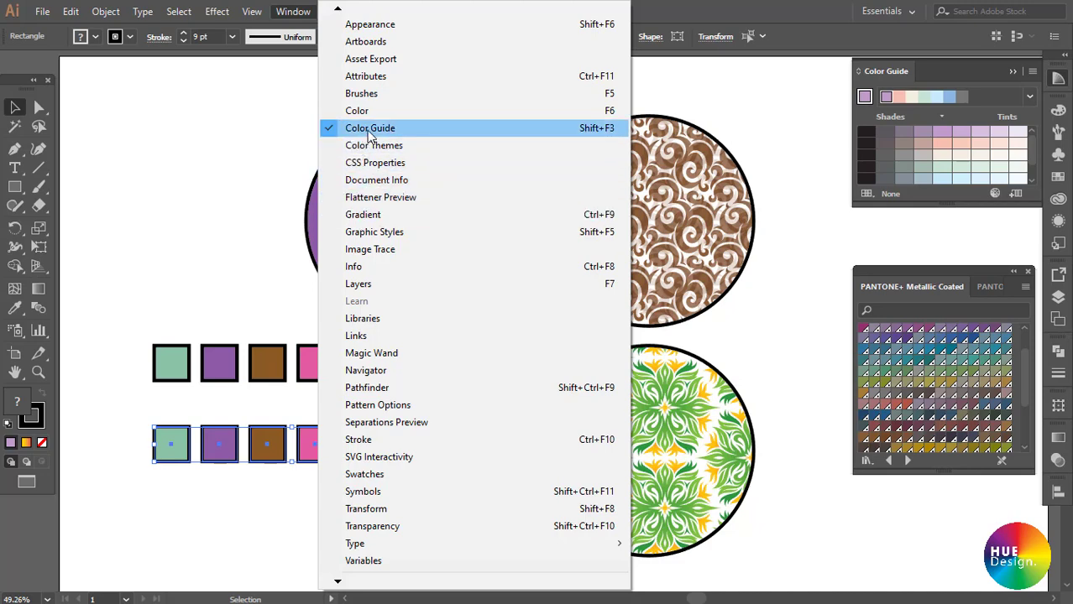
left_click(615, 134)
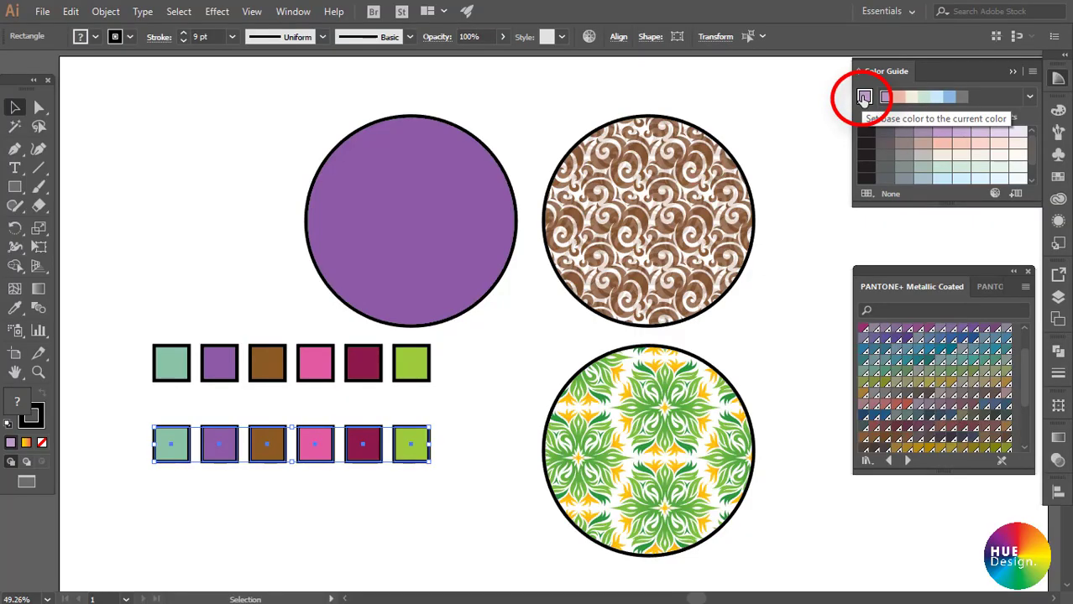
- Base the Color Guide on the current brown colour using the Triad 2 harmony rule
left_click(865, 97)
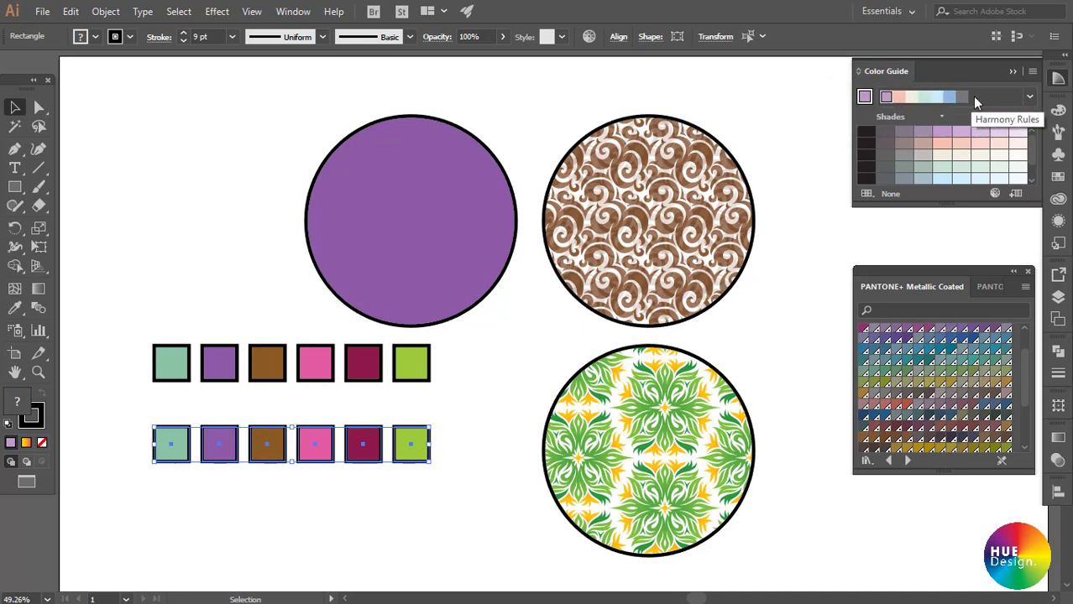
left_click(1034, 98)
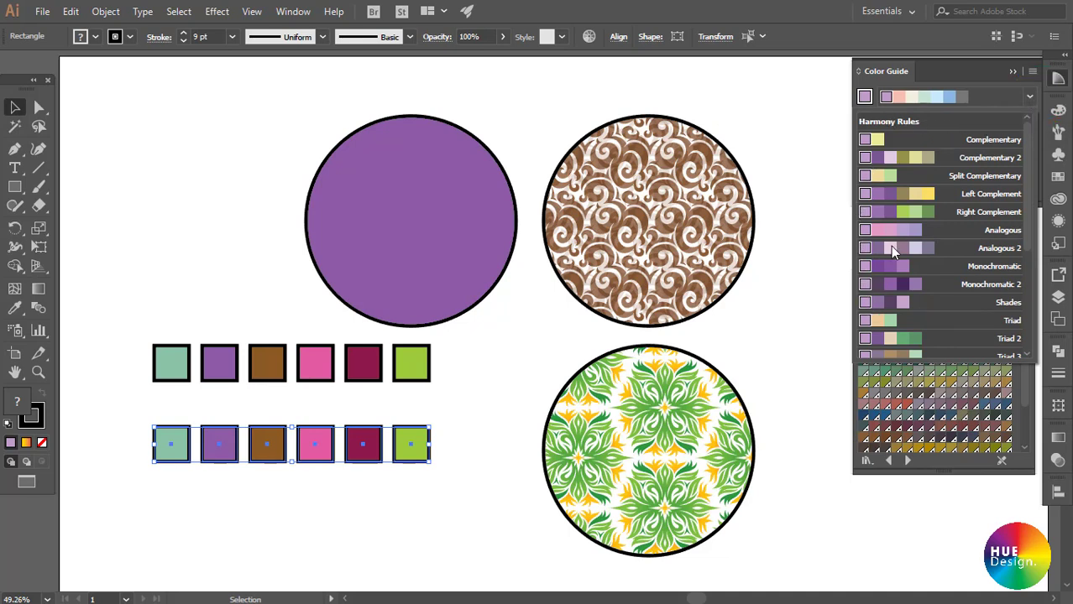
scroll(893, 250, "down", 3)
scroll(894, 252, "up", 3)
scroll(886, 294, "down", 2)
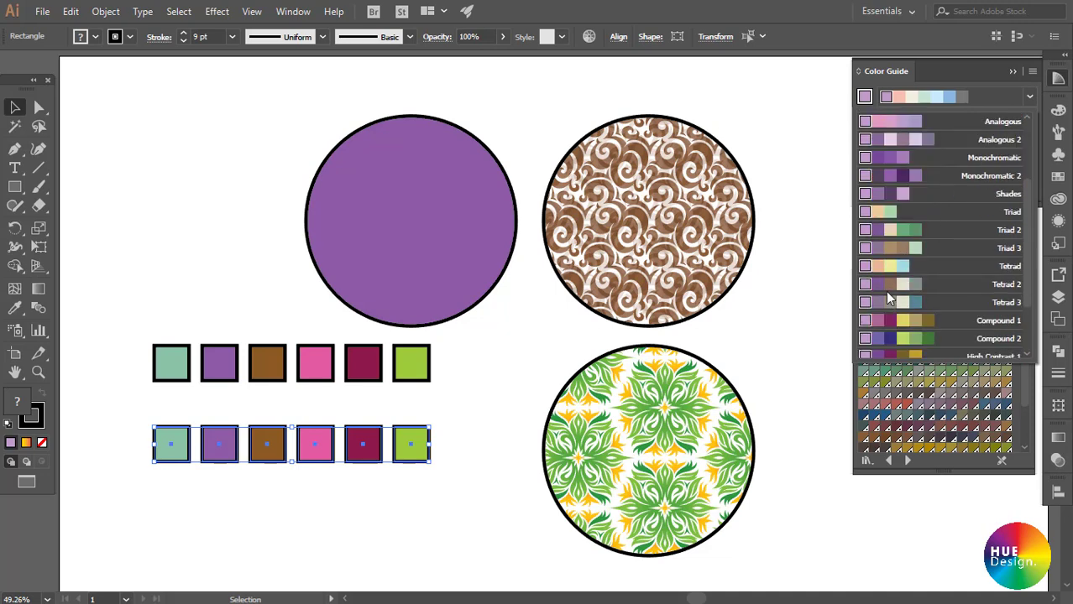
left_click(866, 231)
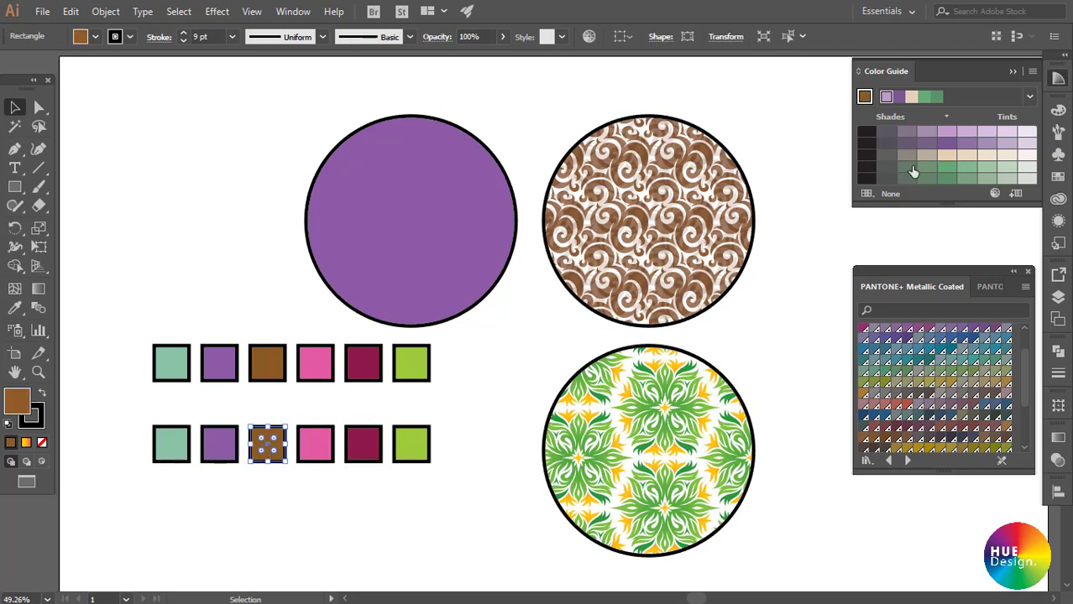
- Refill the lower squares with Color Guide beige, green, light green and grey-beige variations
left_click(942, 157)
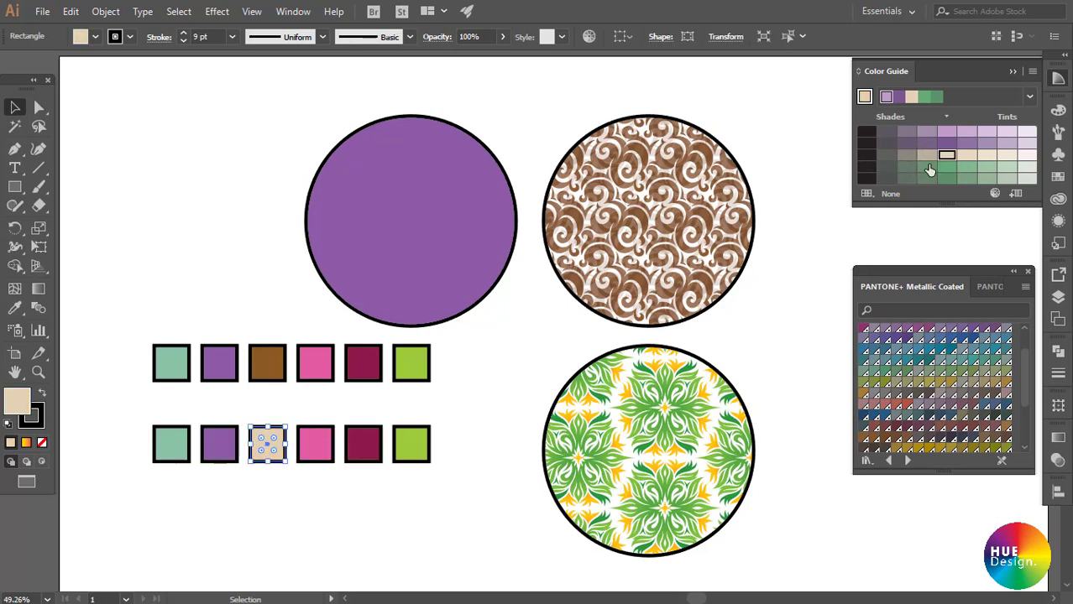
left_click(323, 444)
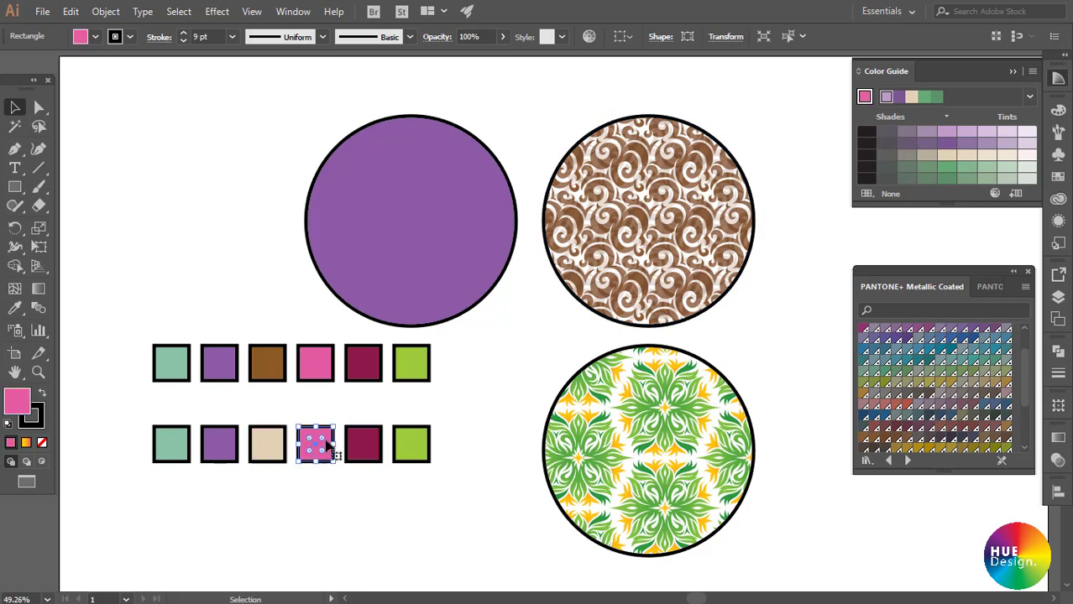
left_click(946, 167)
left_click(373, 447)
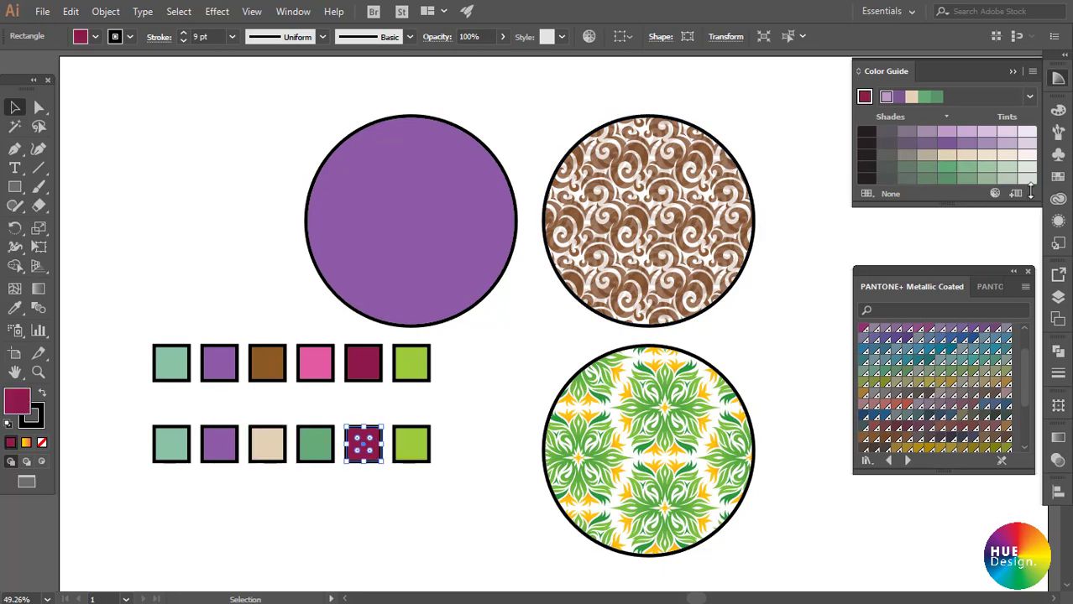
left_click(1006, 166)
left_click(411, 443)
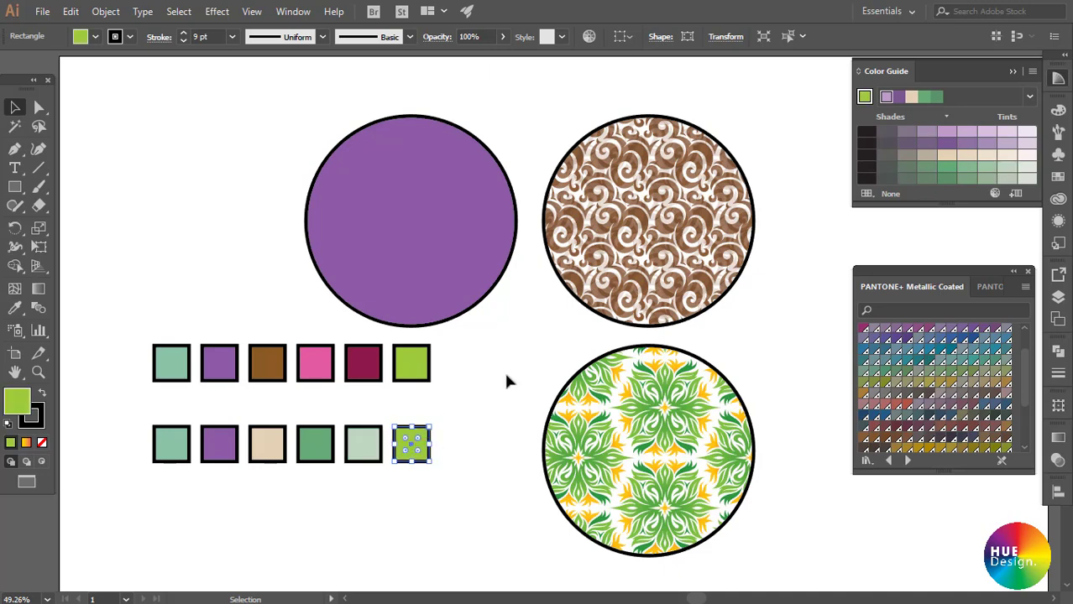
left_click(918, 172)
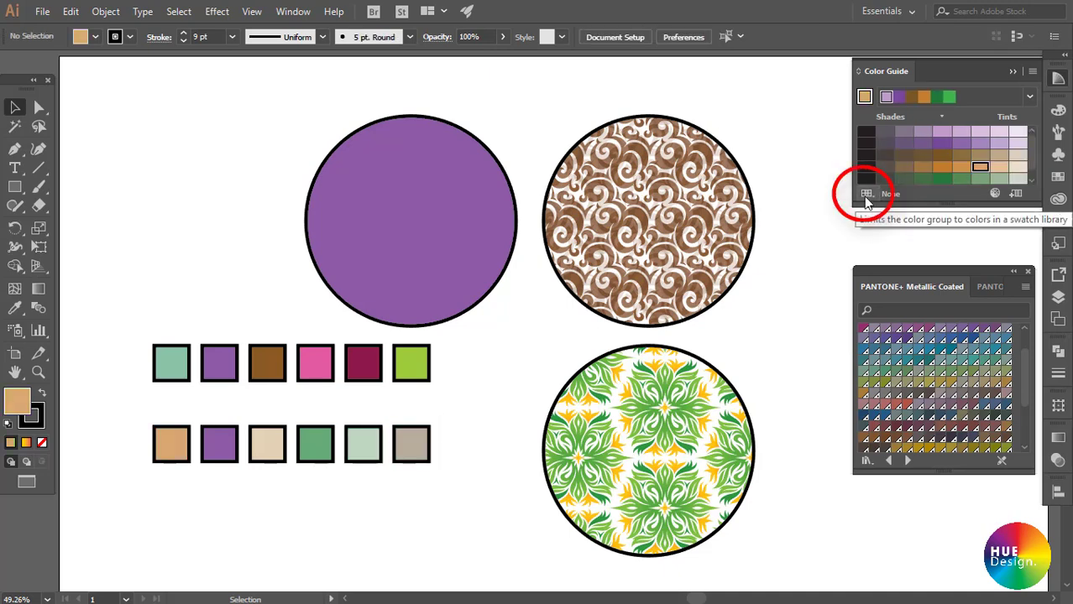
- Browse the Limit to Swatch Library list, keep it unrestricted, and open the Color Guide menu
left_click(866, 195)
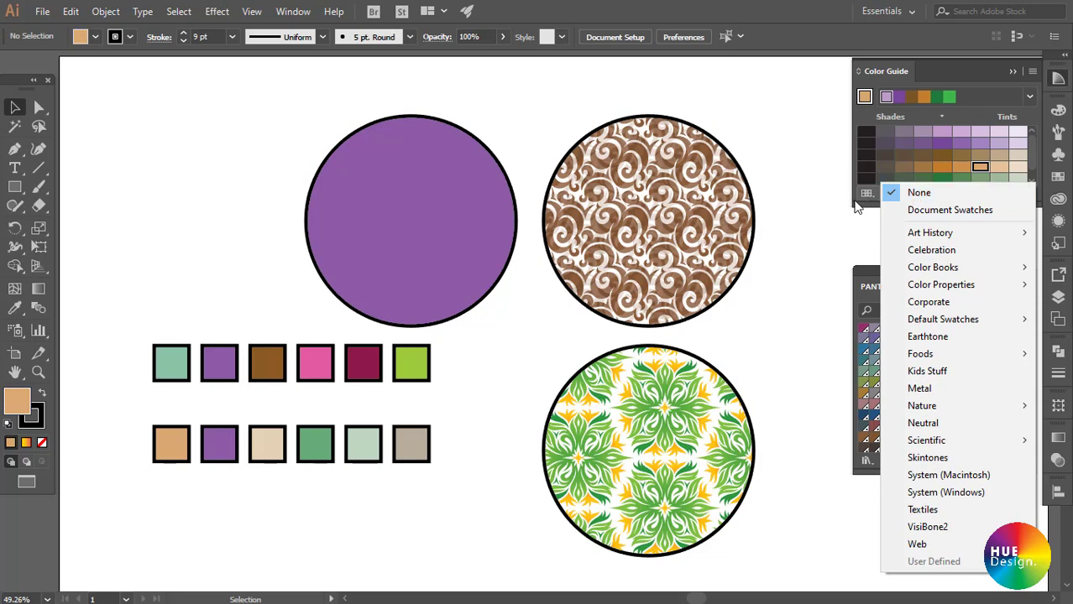
left_click(859, 205)
left_click(867, 194)
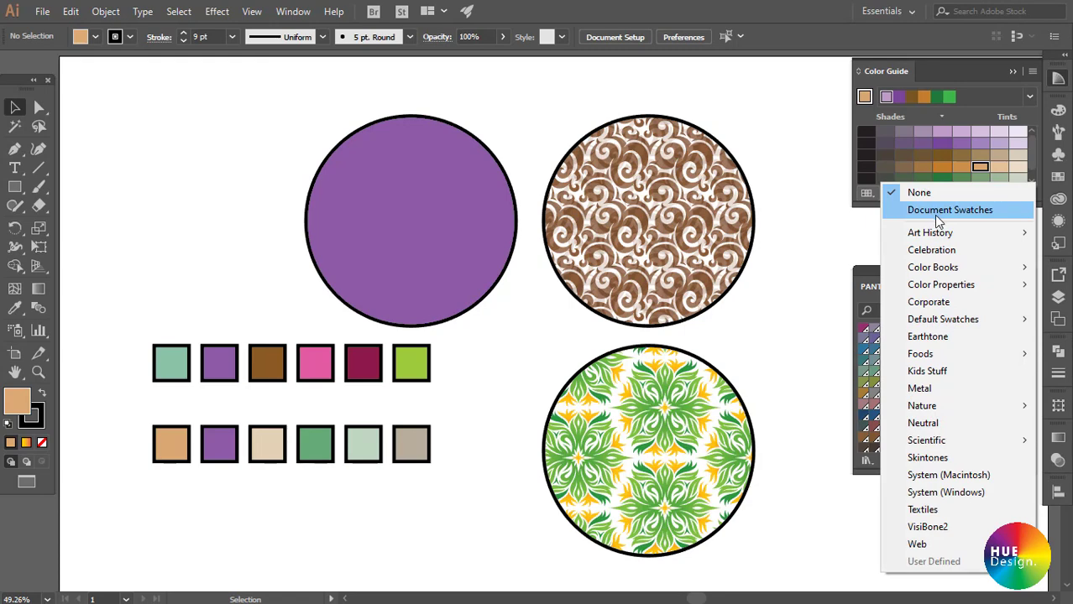
left_click(730, 451)
left_click(1033, 71)
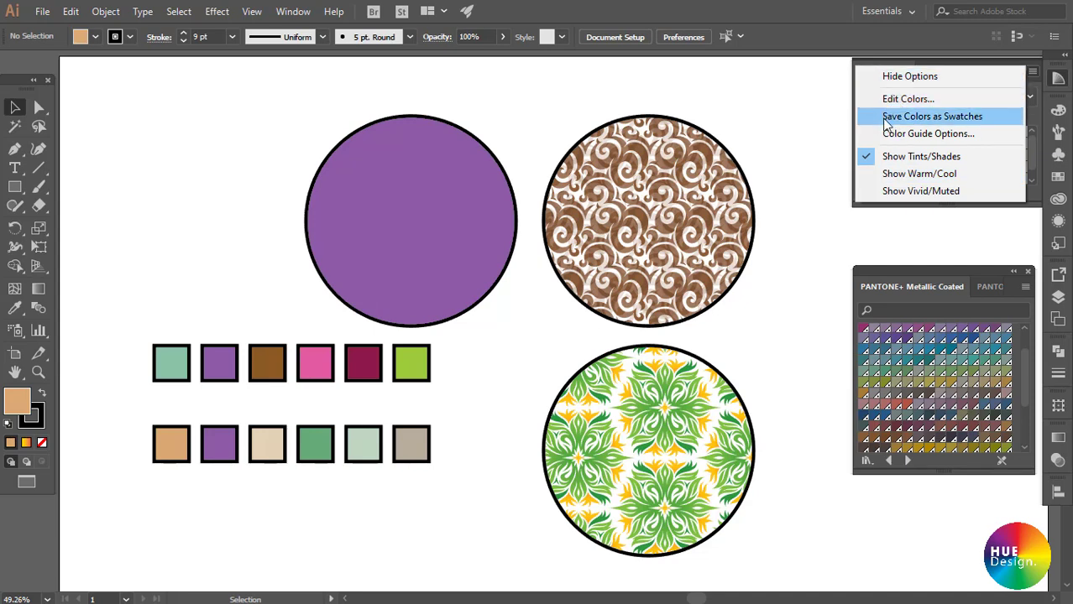
left_click(888, 77)
left_click(1032, 71)
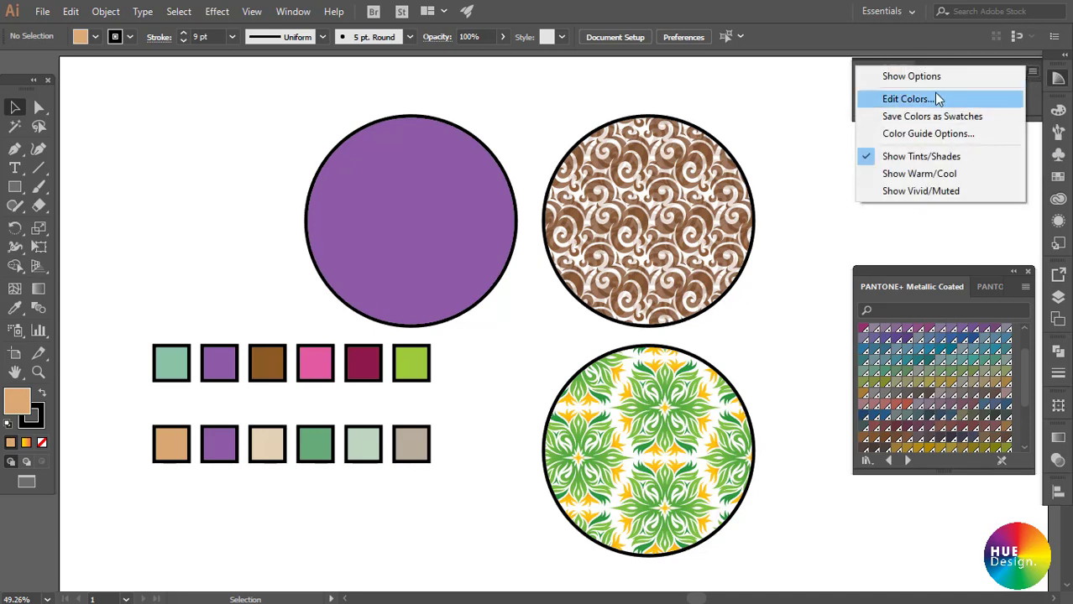
left_click(890, 78)
left_click(1032, 73)
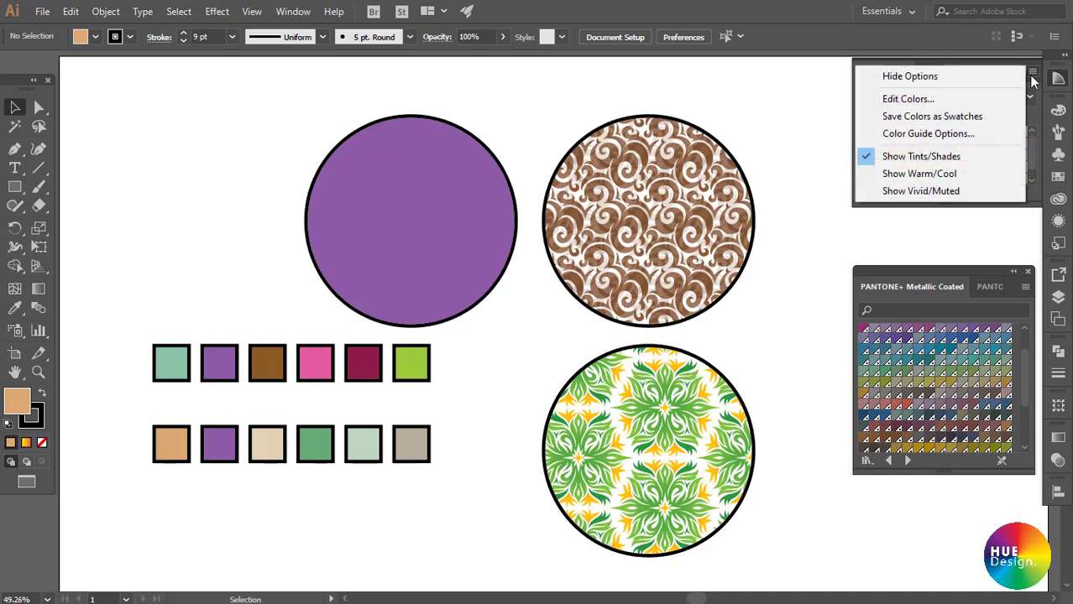
left_click(919, 100)
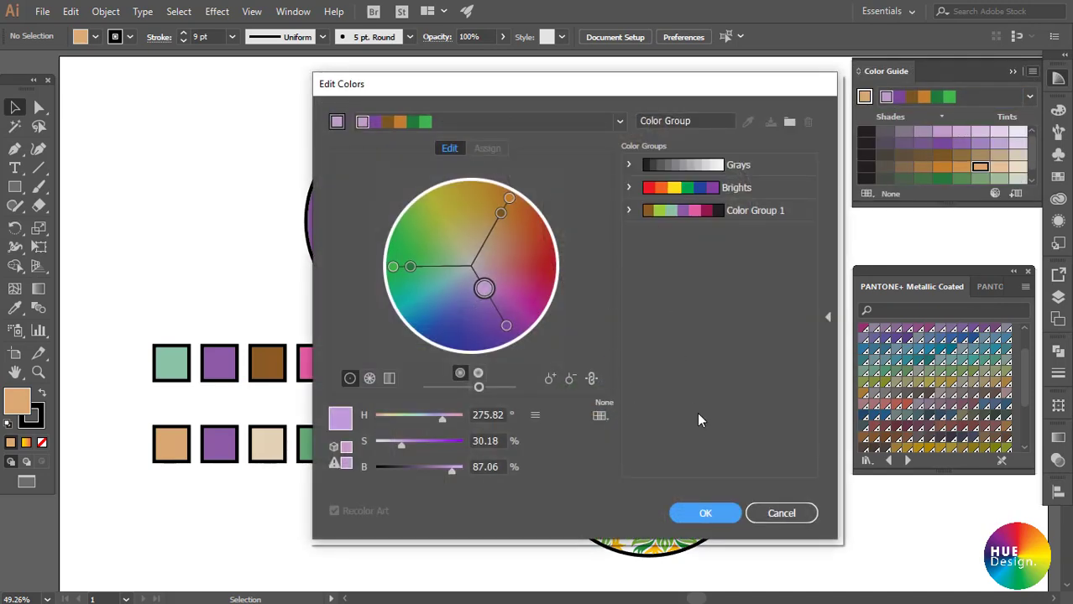
left_click(771, 513)
left_click(1033, 72)
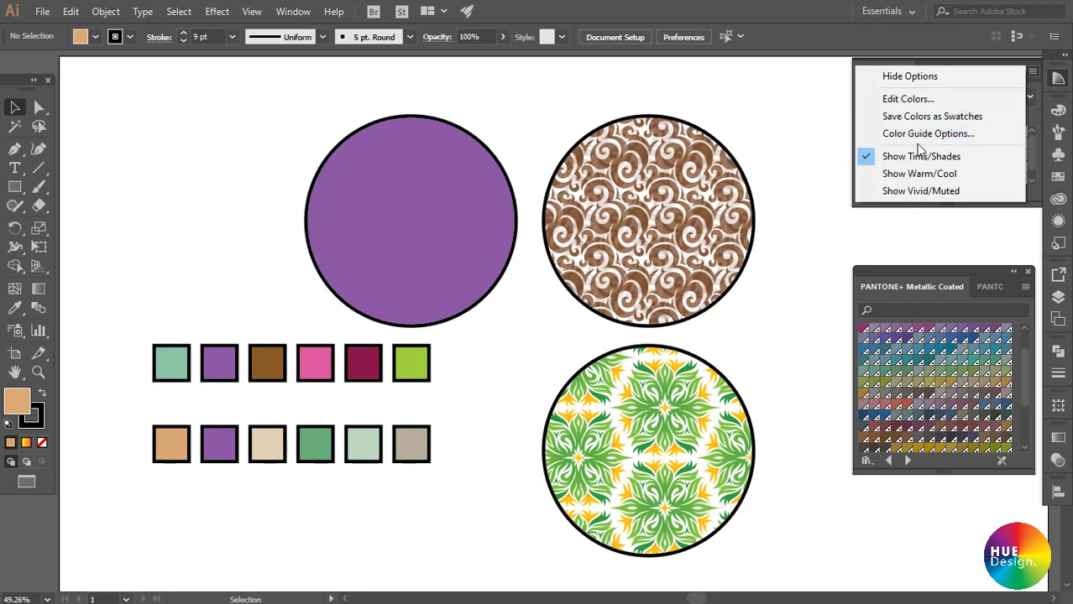
left_click(928, 134)
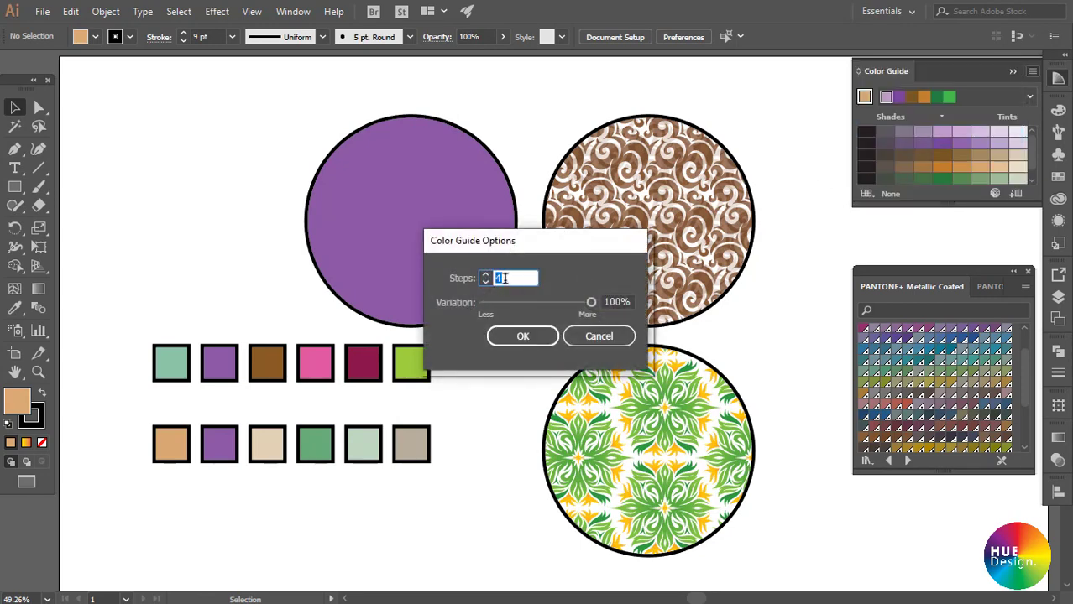
left_click(486, 275)
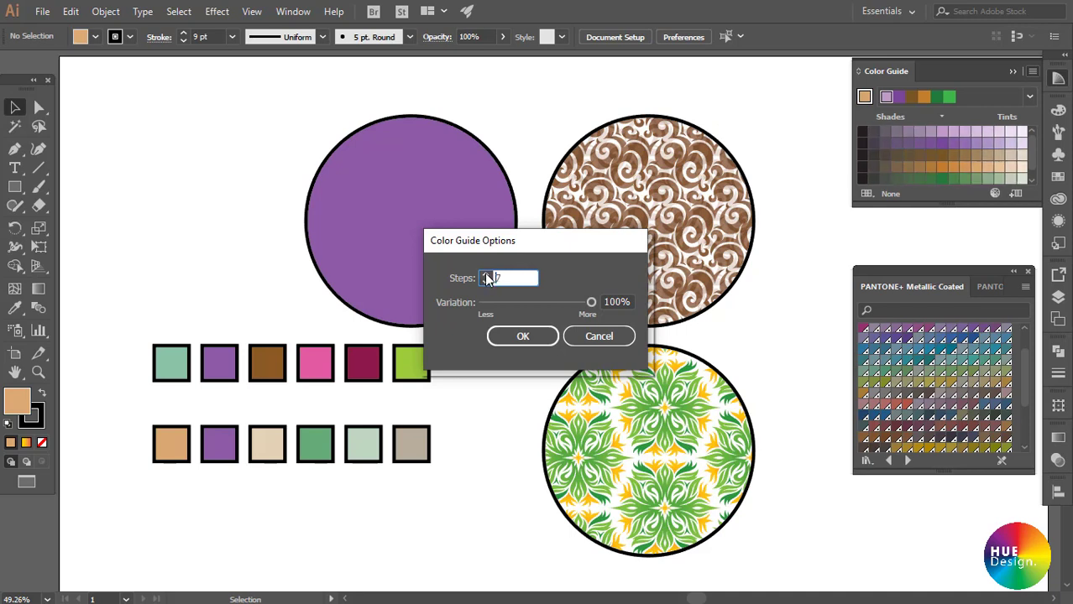
left_click(486, 275)
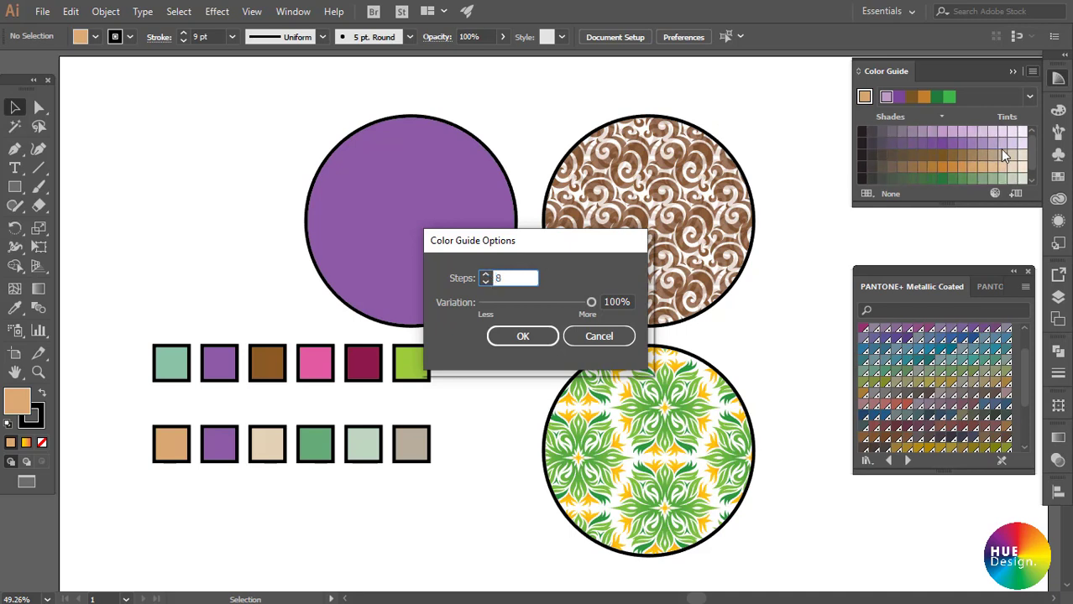
left_click(484, 282)
left_click(484, 281)
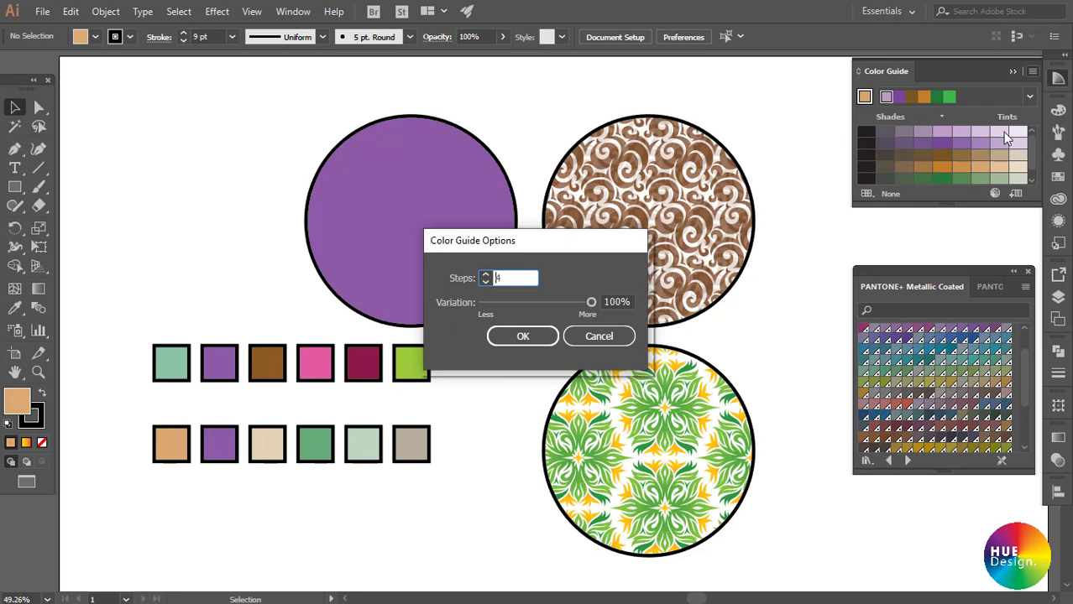
key("Tab")
mouse_move(592, 305)
left_mouse_down()
mouse_move(483, 305)
mouse_move(514, 309)
left_mouse_up()
left_click_drag(571, 309, 591, 309)
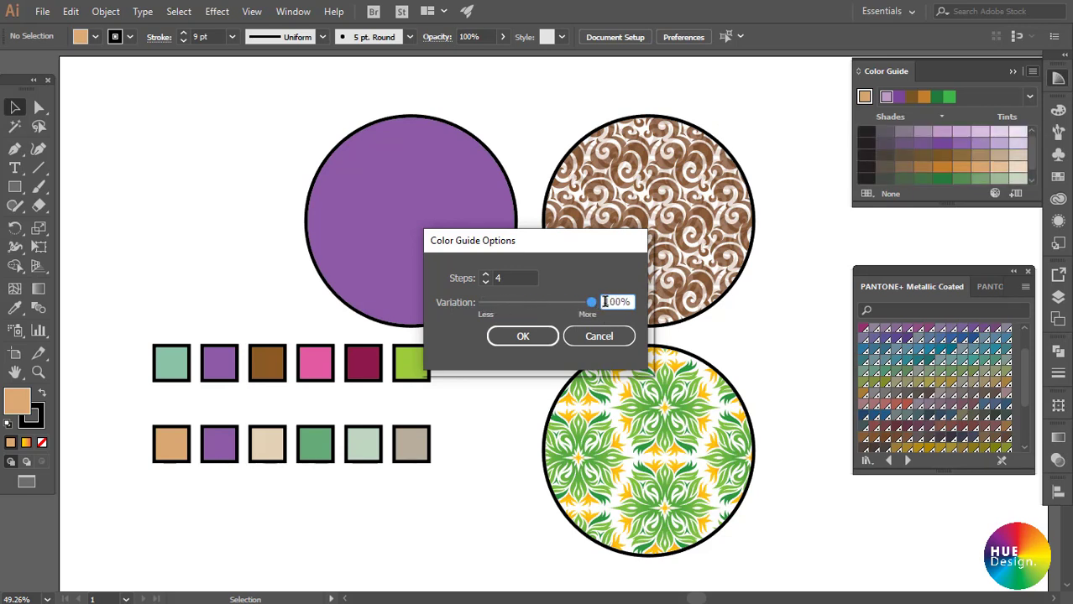
left_click_drag(609, 302, 639, 304)
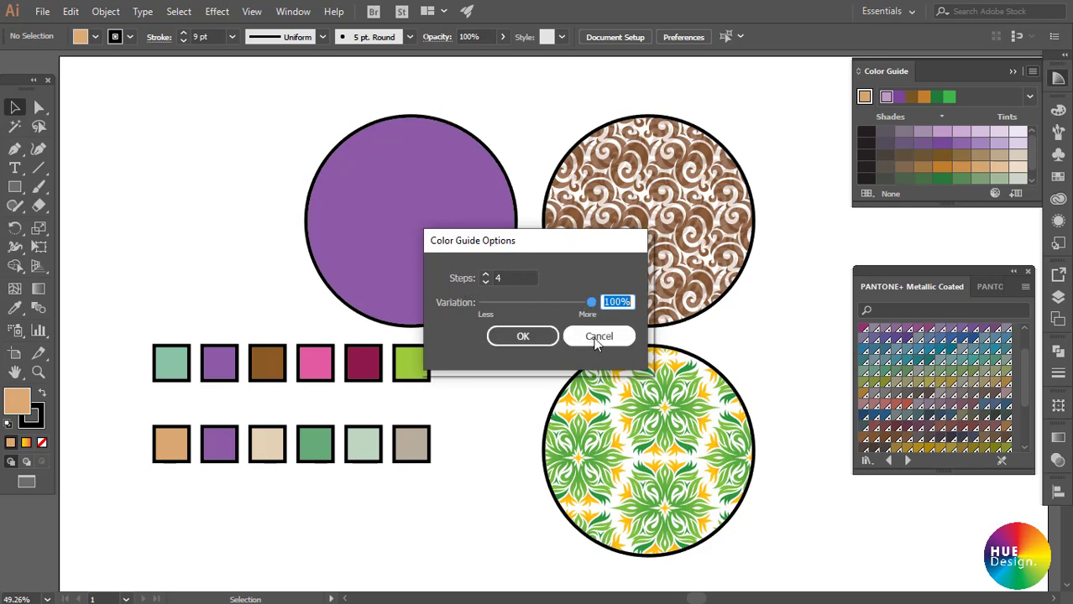
left_click(598, 337)
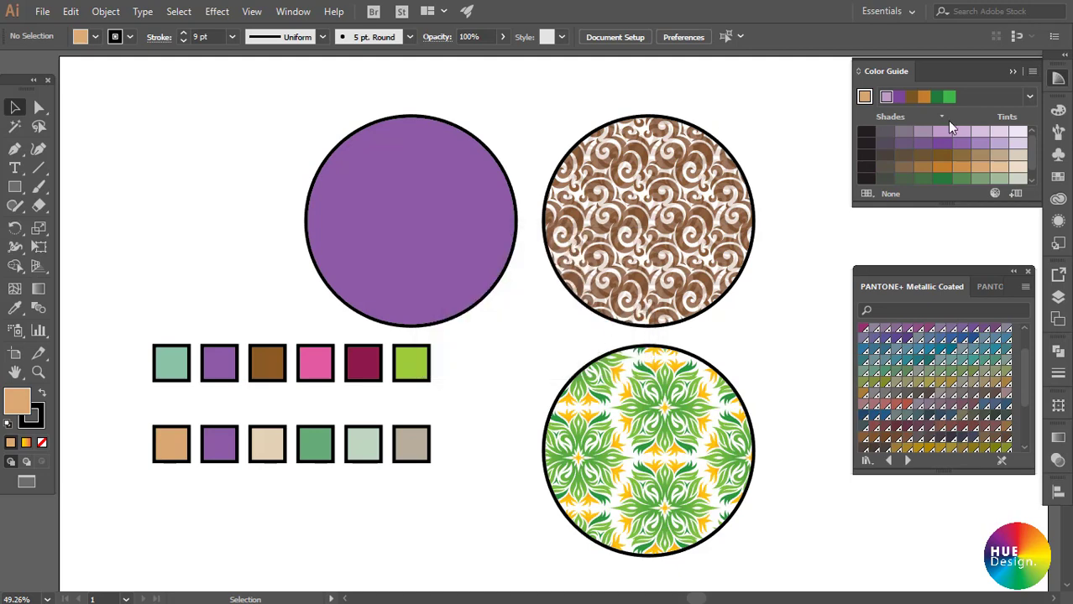
- Briefly open and close Edit Colors, then save the harmony as a swatch colour group
left_click(994, 194)
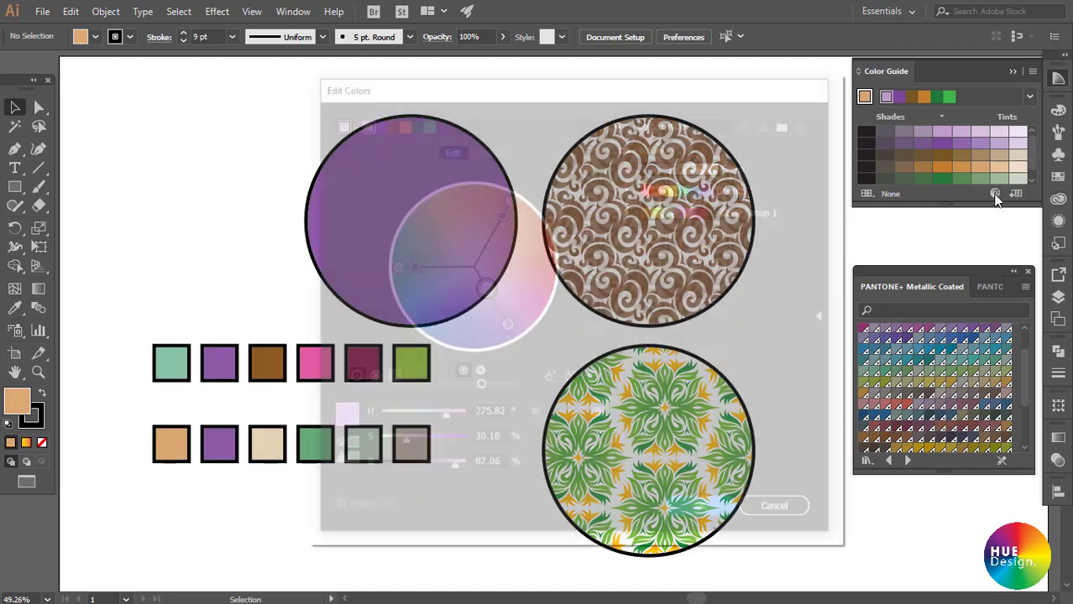
key("Escape")
left_click(1032, 70)
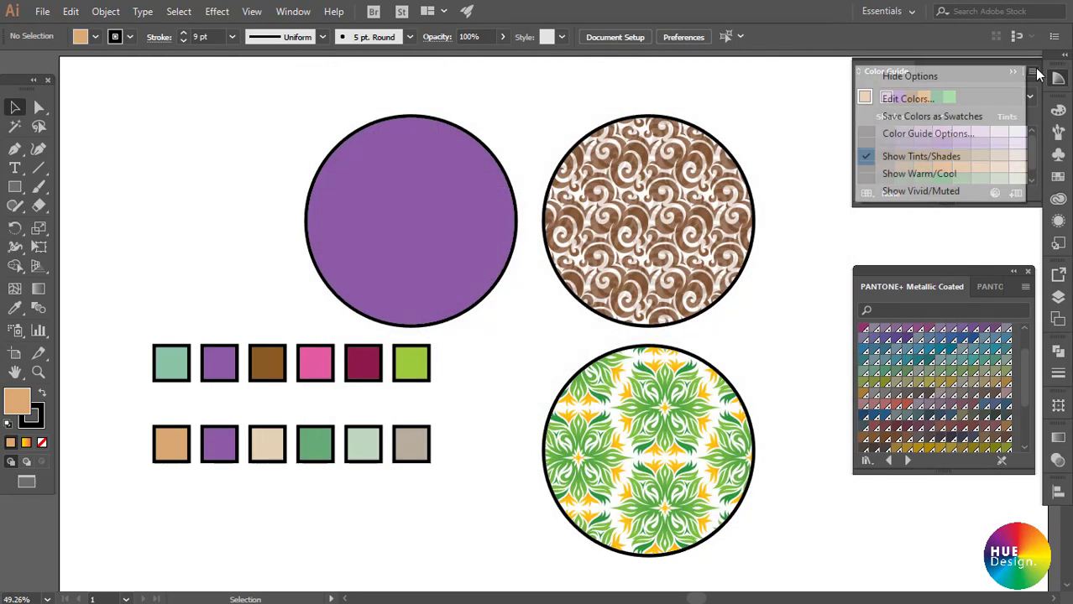
left_click(907, 104)
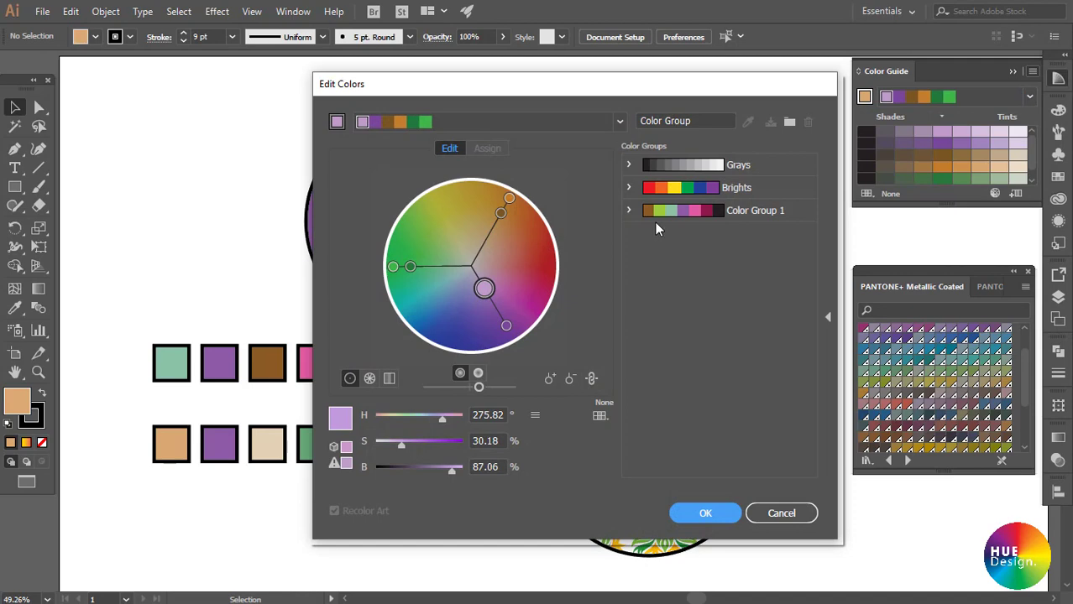
key("Escape")
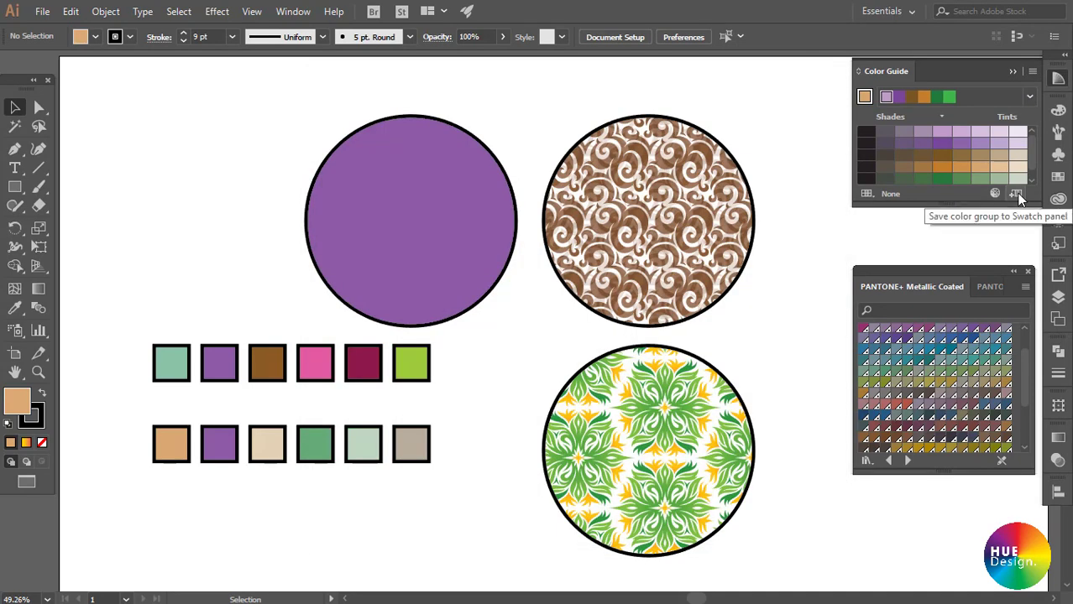
left_click(1017, 194)
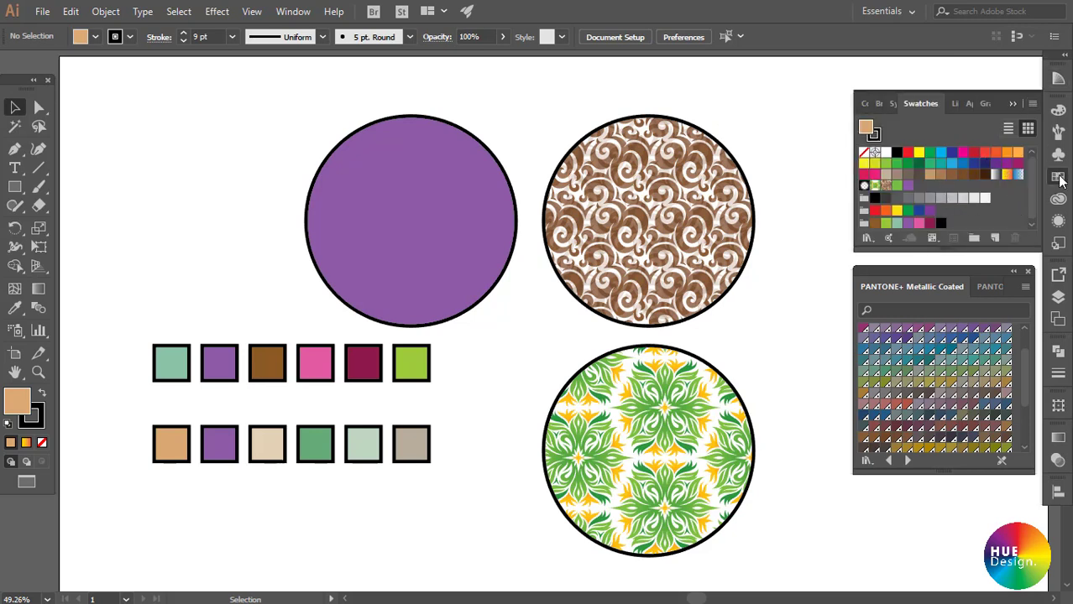
- Collapse the Swatches panel and bring the Color Guide panel back
left_click(1059, 178)
left_click(1058, 80)
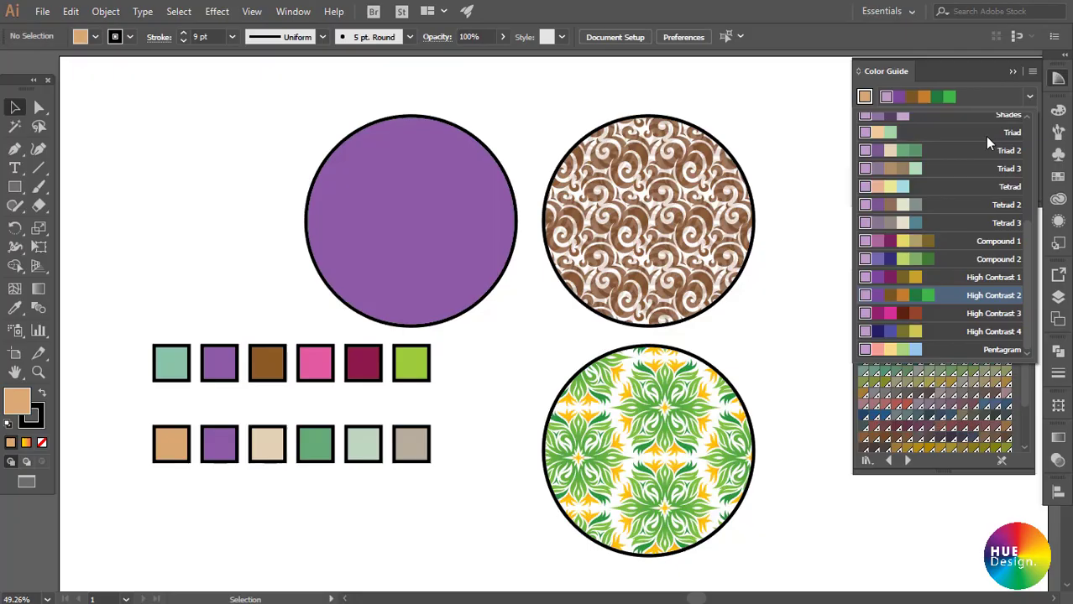
- Set an orange swatch as the Color Guide base and list its harmony rules
left_click(909, 96)
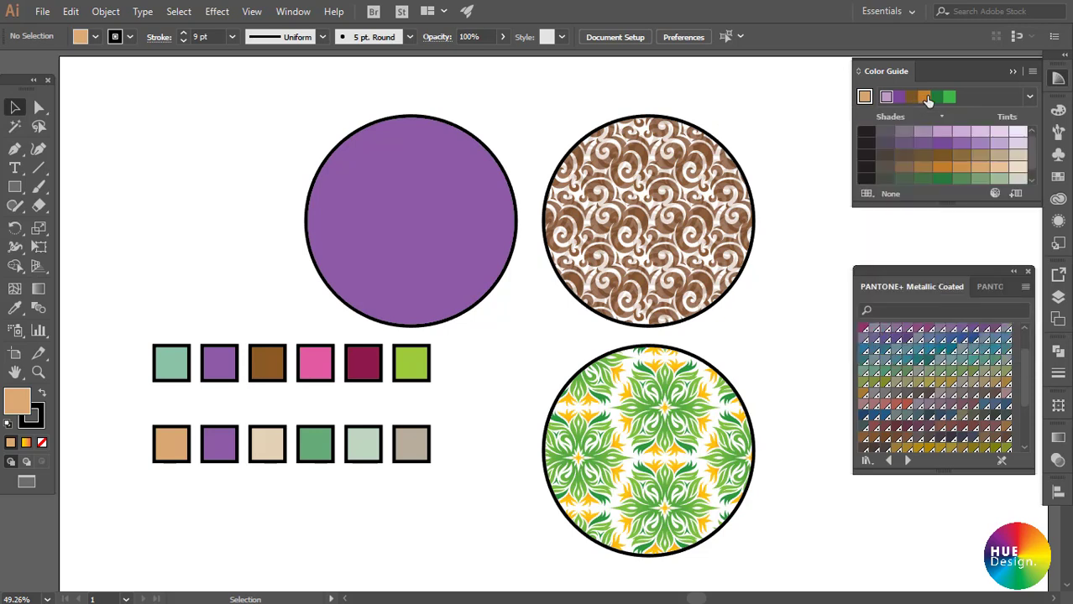
left_click(1028, 97)
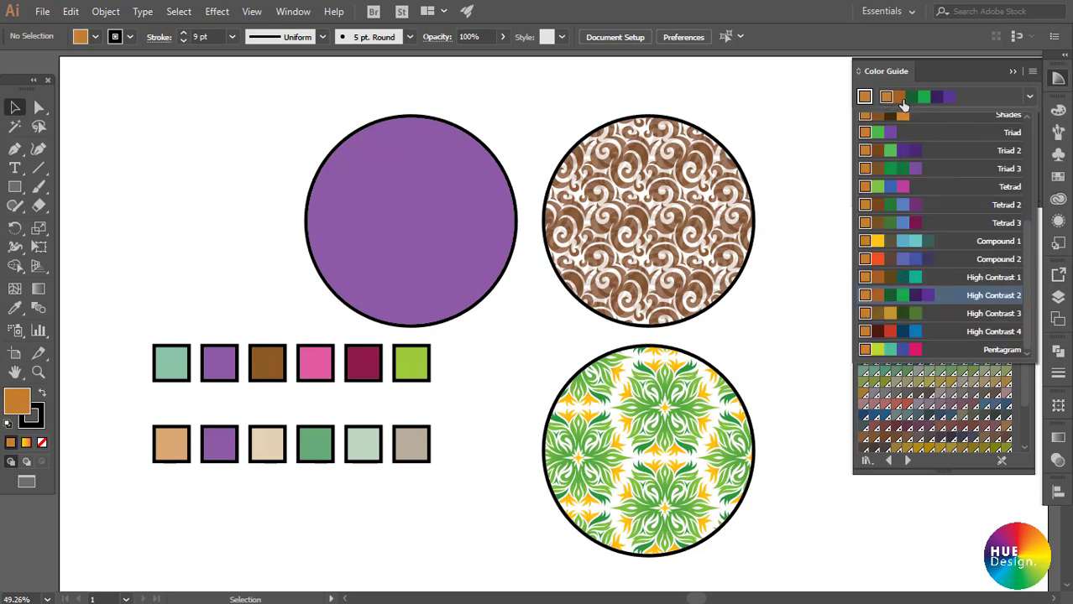